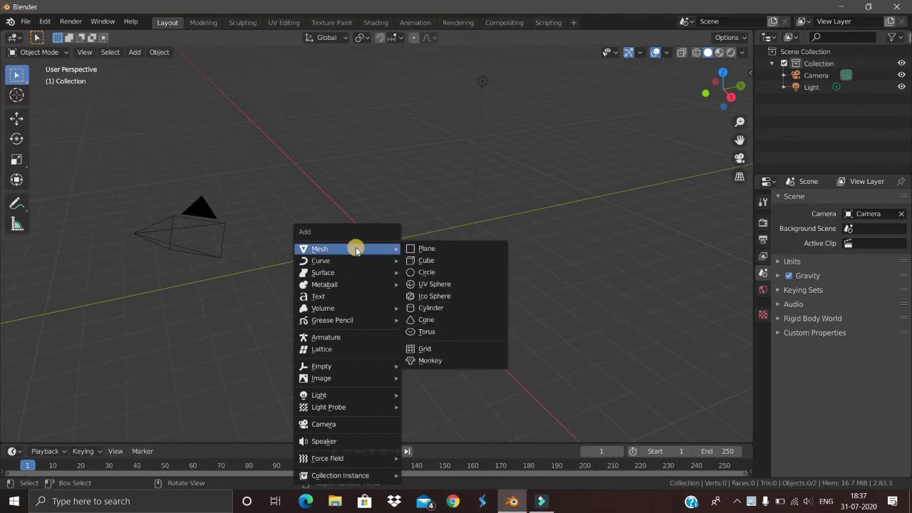
Add a cube mesh at the scene origin
mouse_move(388, 249)
key("Return")
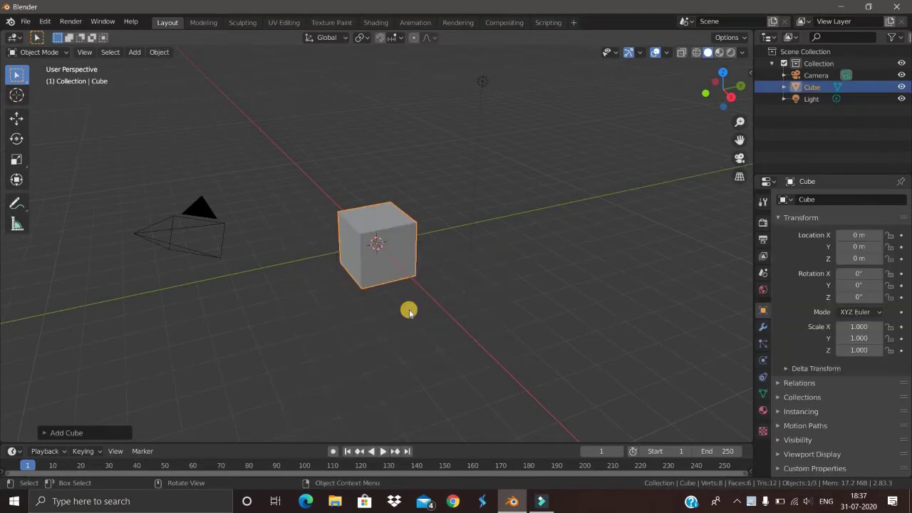
key("KP_3")
middle_click_drag(380, 320, 252, 266)
scroll(347, 320, "up", 1)
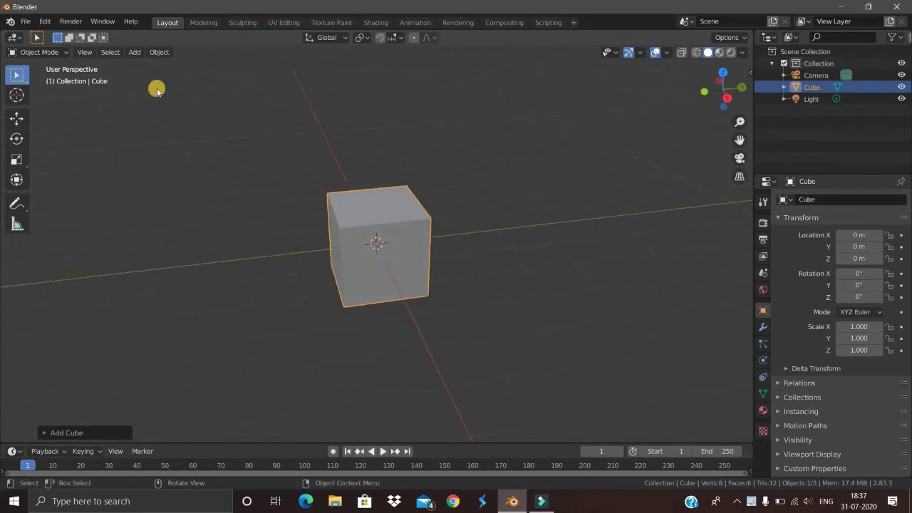
Apply the Quick Smoke effect to the cube, play the smoke simulation and return to frame 1
left_click(161, 61)
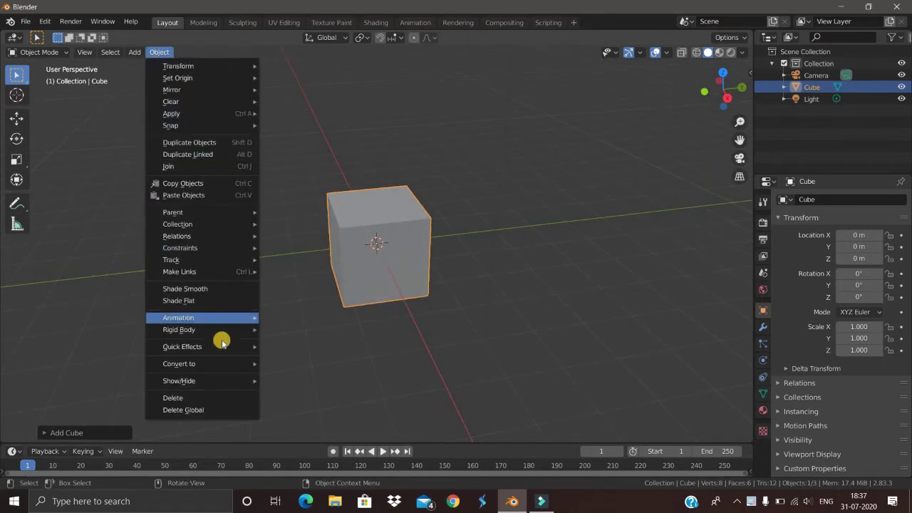
mouse_move(218, 345)
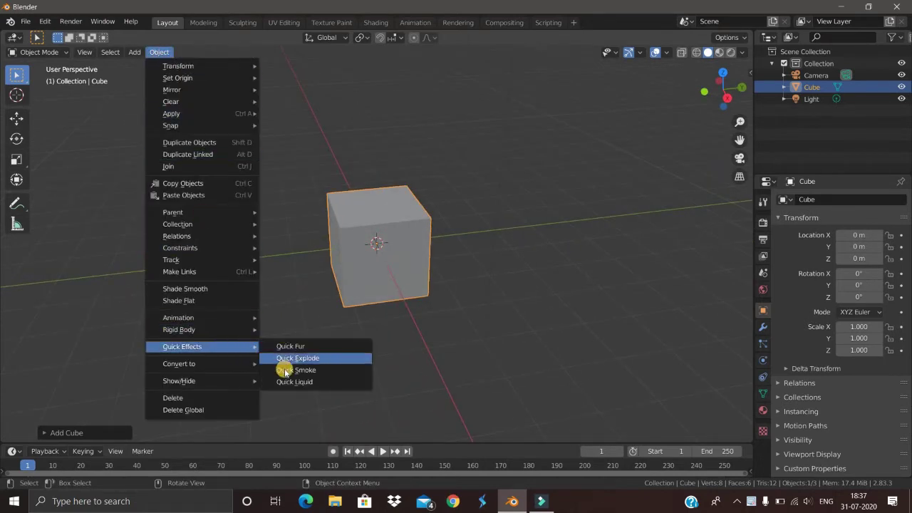
key("Return")
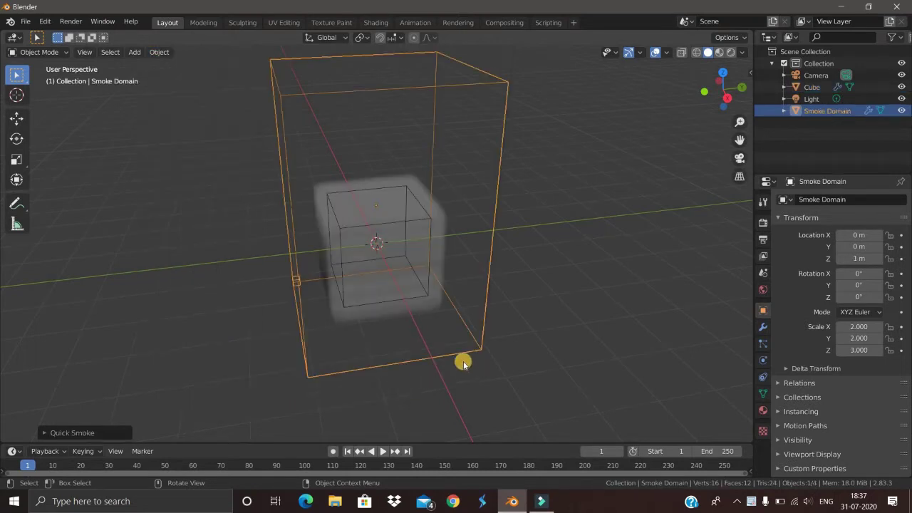
middle_click_drag(462, 362, 389, 456)
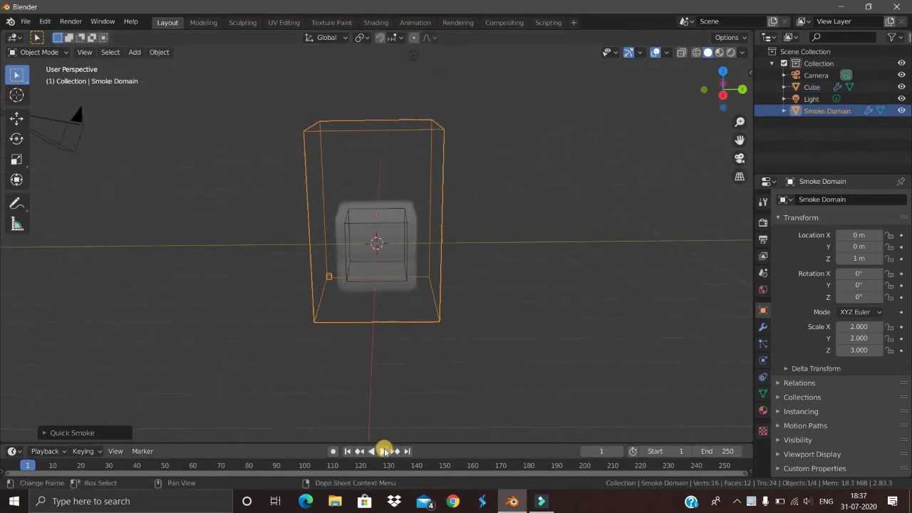
left_click(385, 451)
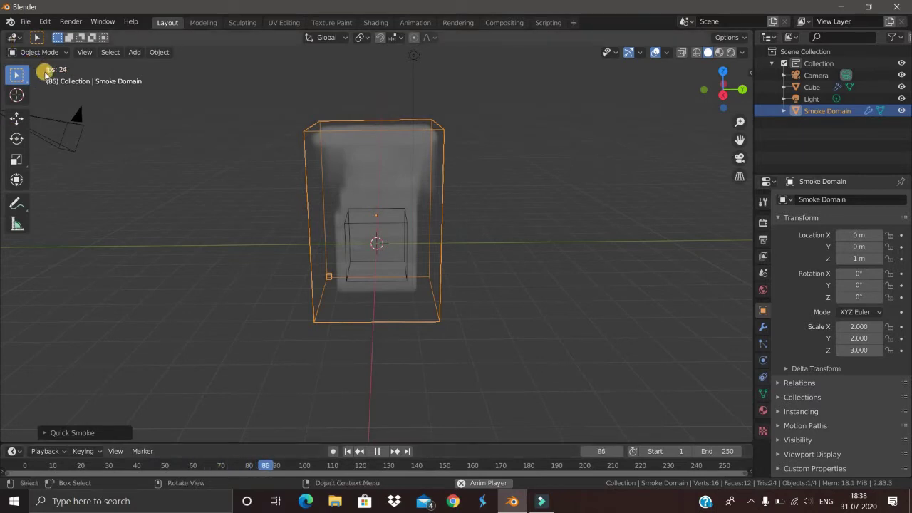
left_click(347, 451)
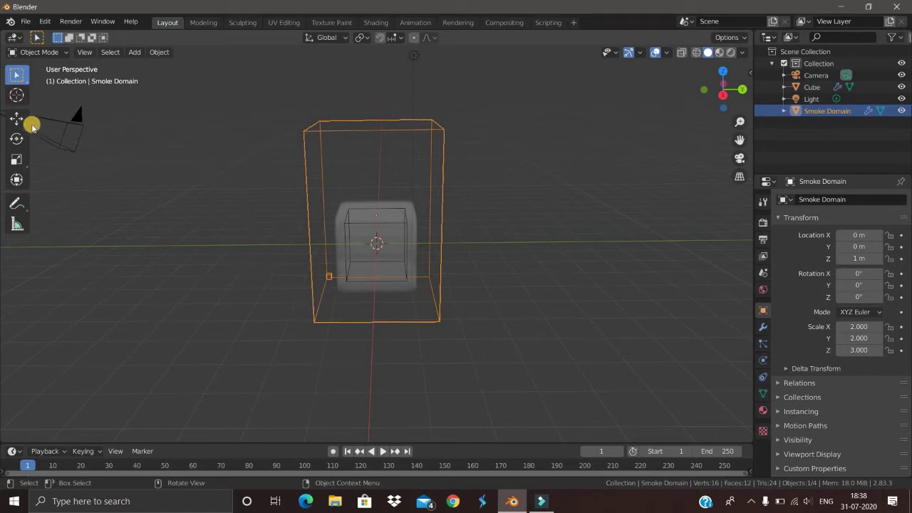
Start a new General file without keeping the current scene and delete its default cube
left_click(26, 21)
mouse_move(104, 32)
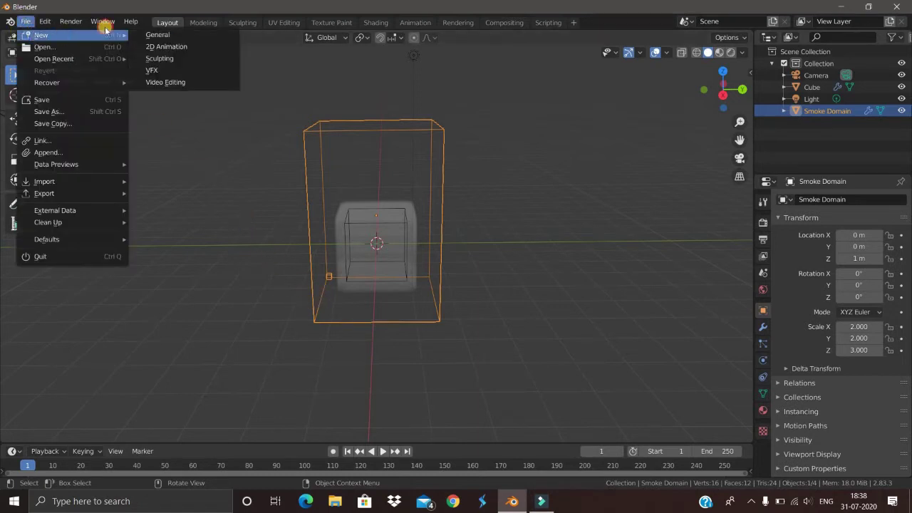
left_click(153, 35)
left_click(478, 271)
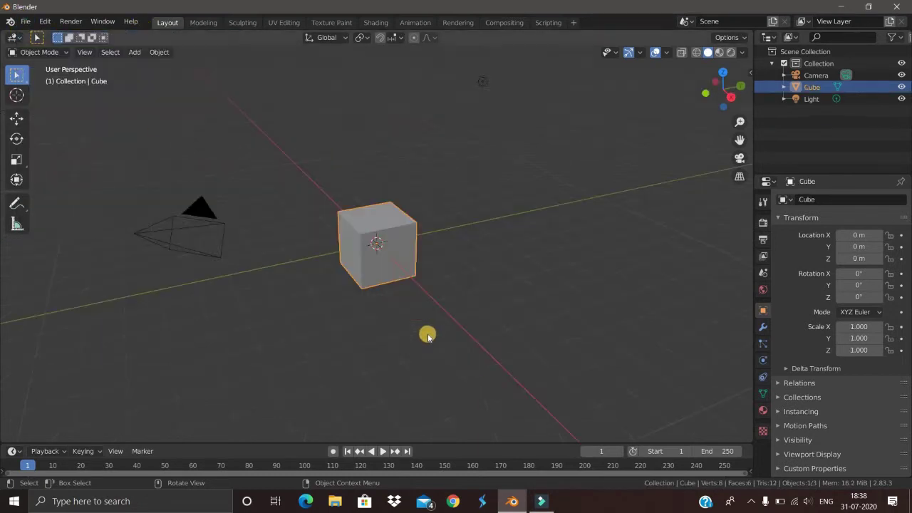
middle_click_drag(421, 332, 368, 323)
key("x")
left_click(424, 319)
Add a mesh circle at the origin and scale it down uniformly to about 0.776
key("shift+a")
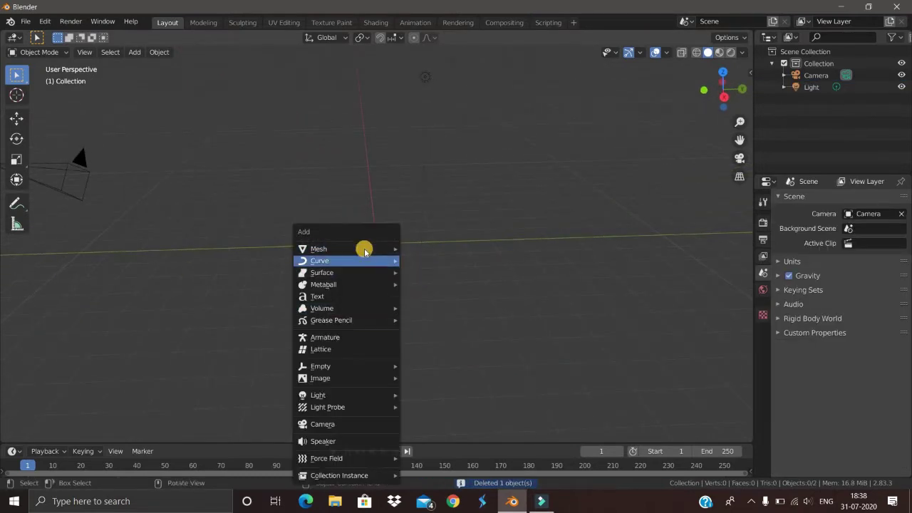
mouse_move(365, 249)
left_click(438, 271)
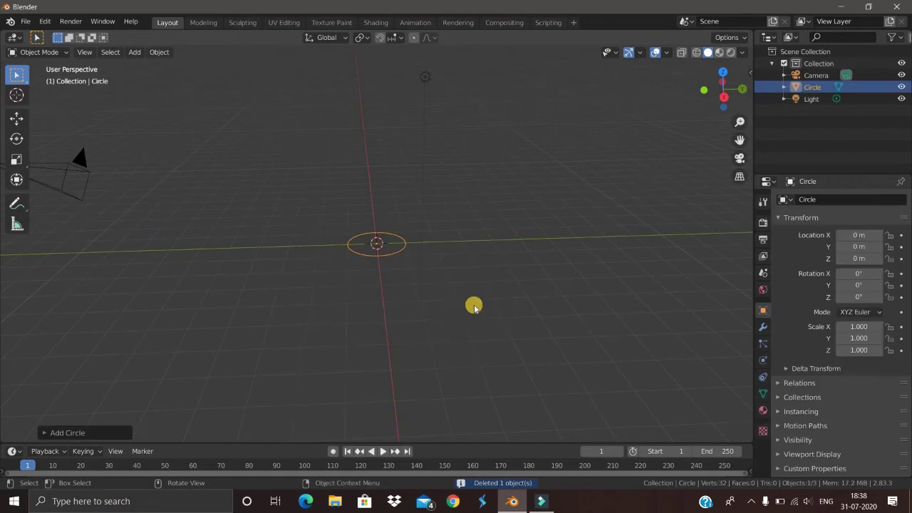
middle_click_drag(474, 307, 479, 299)
key("s")
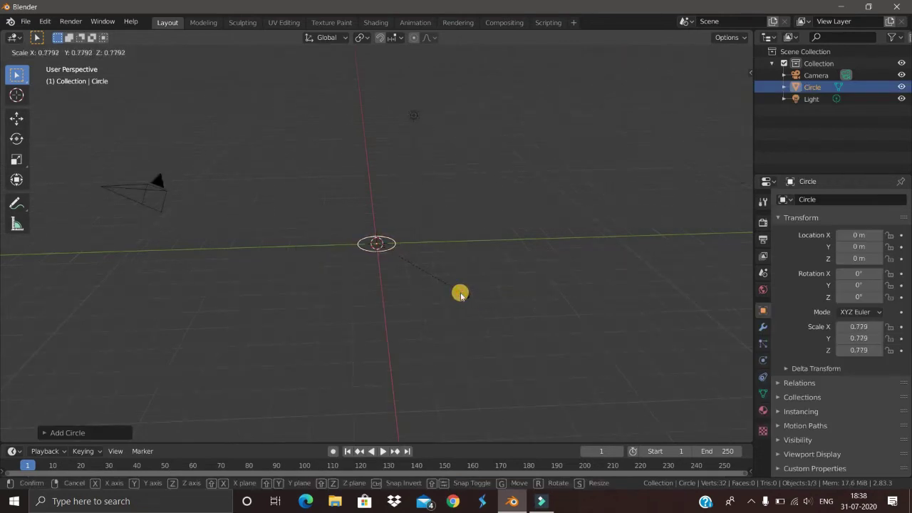
left_click(460, 294)
Fill the circle with a face in Edit Mode and return to Object Mode
scroll(452, 295, "up", 5)
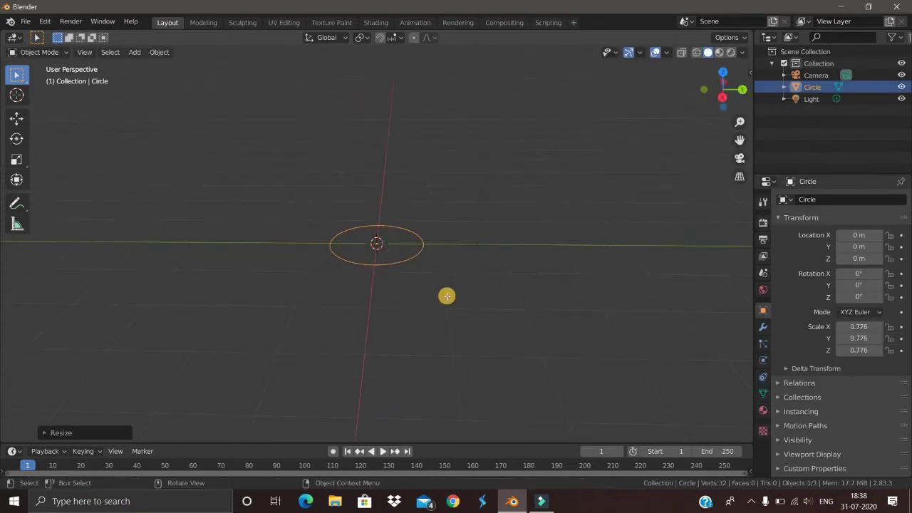
key("Tab")
key("f")
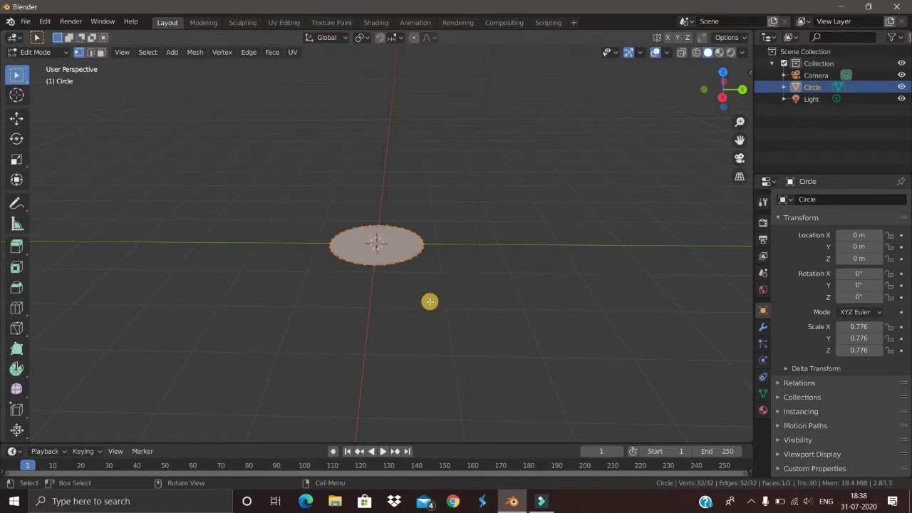
key("Tab")
Try rotating the filled circle 60° about the X axis and undo that rotation
scroll(440, 295, "up", 4)
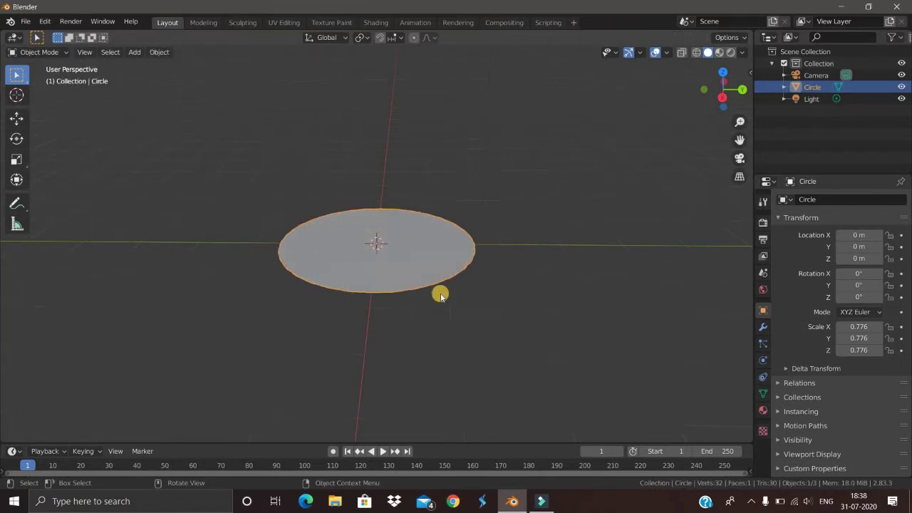
middle_click_drag(440, 300, 440, 293)
scroll(441, 295, "down", 1)
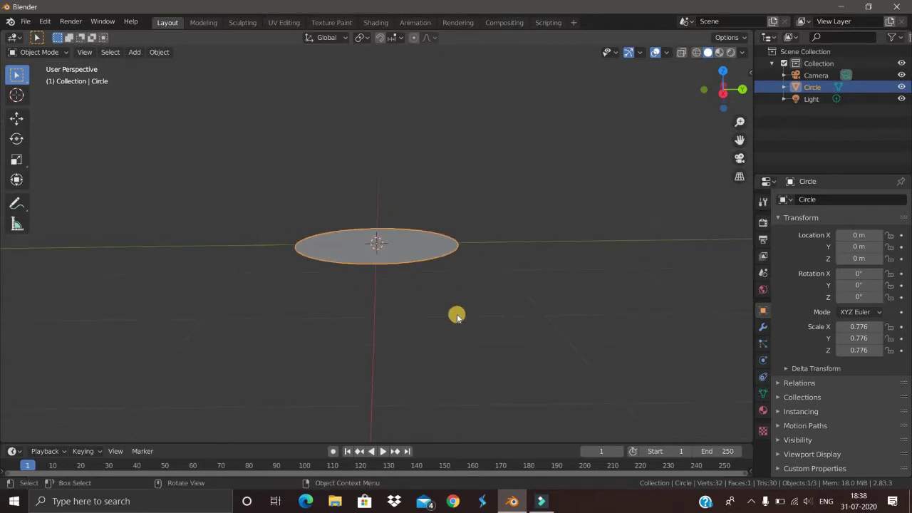
scroll(455, 316, "down", 2)
middle_click_drag(451, 316, 449, 316)
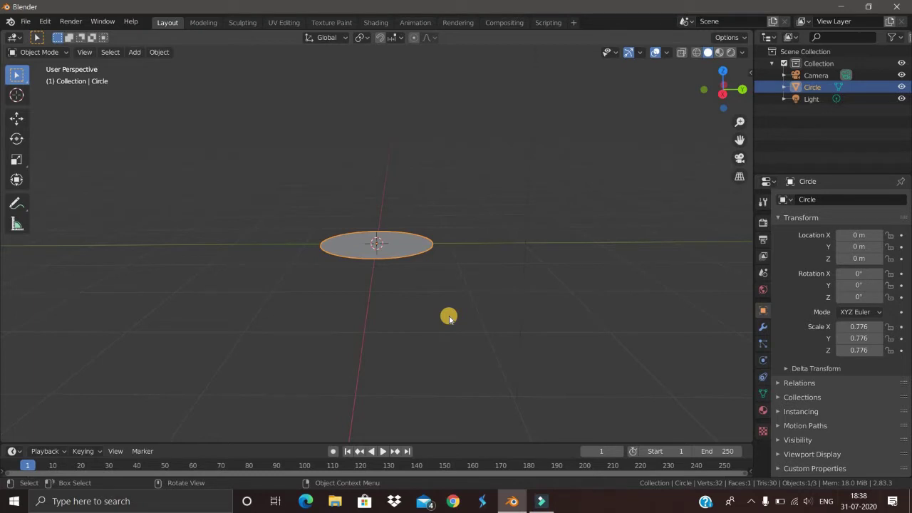
type("rx")
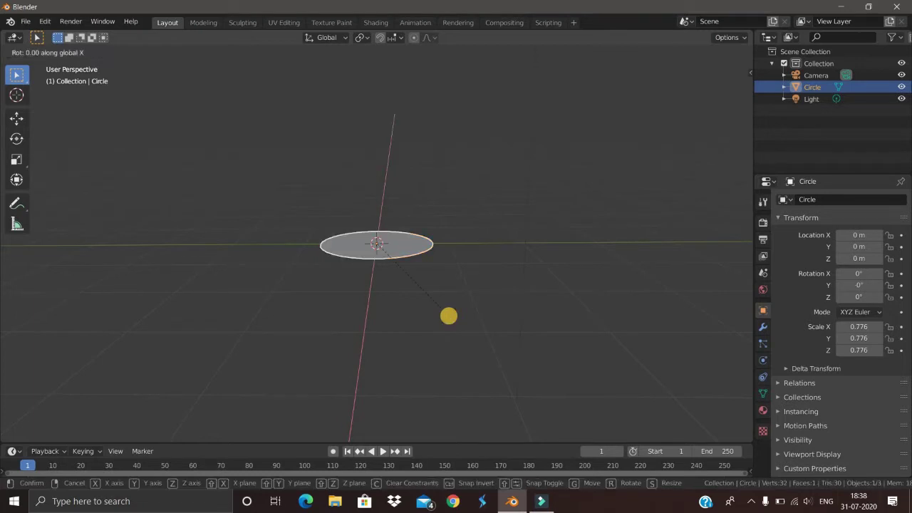
type("60")
key("Return")
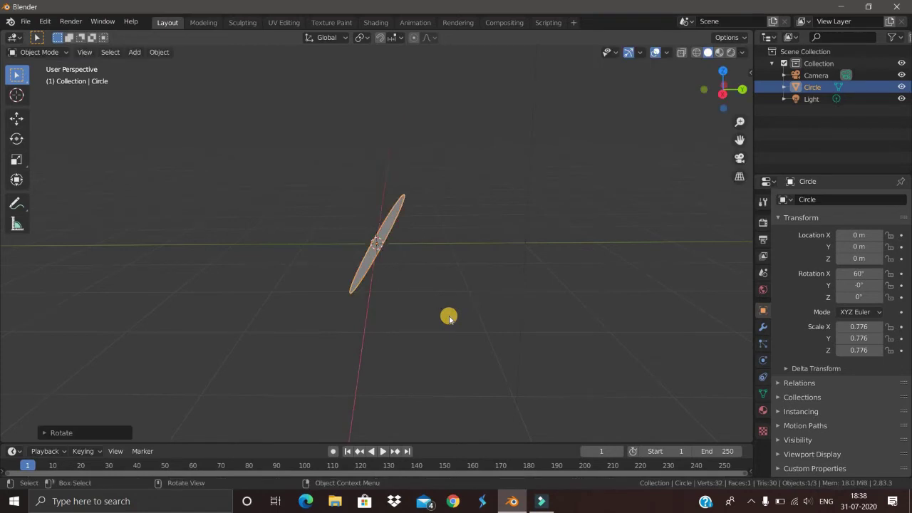
key("ctrl+z")
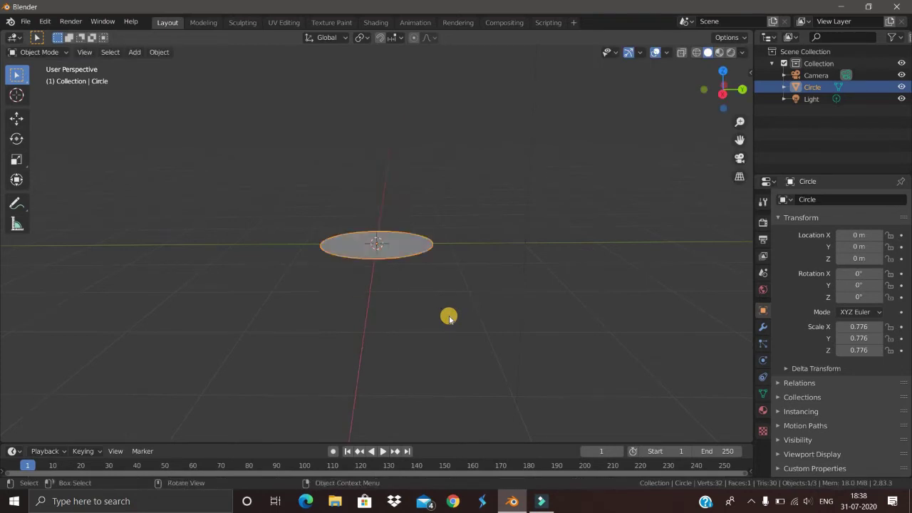
Rotate the circle 90° about the X axis and tilt it back freehand to an X rotation of about 49.7°
type("rx90")
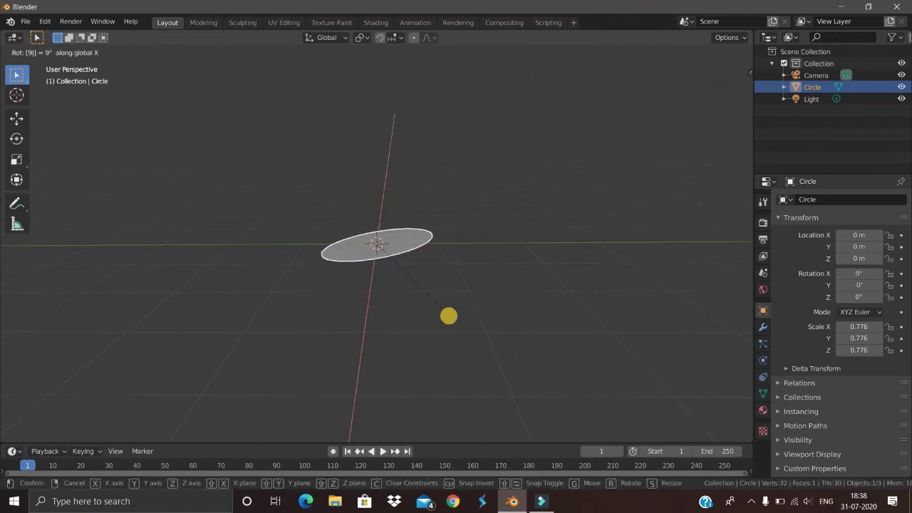
key("Return")
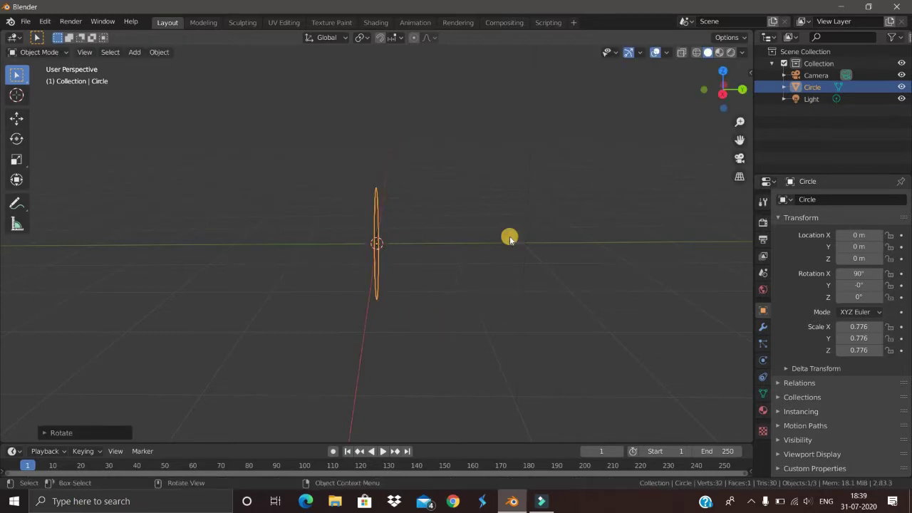
middle_click_drag(475, 279, 414, 275)
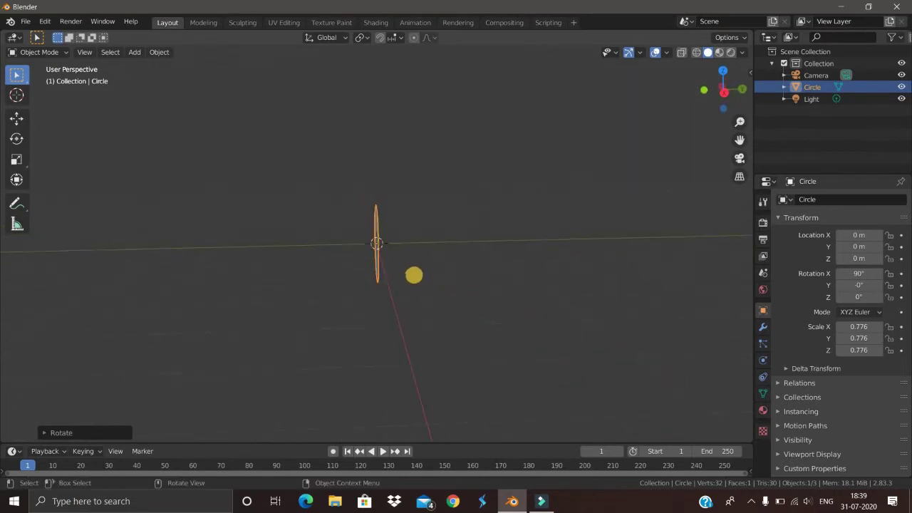
key("r")
key("x")
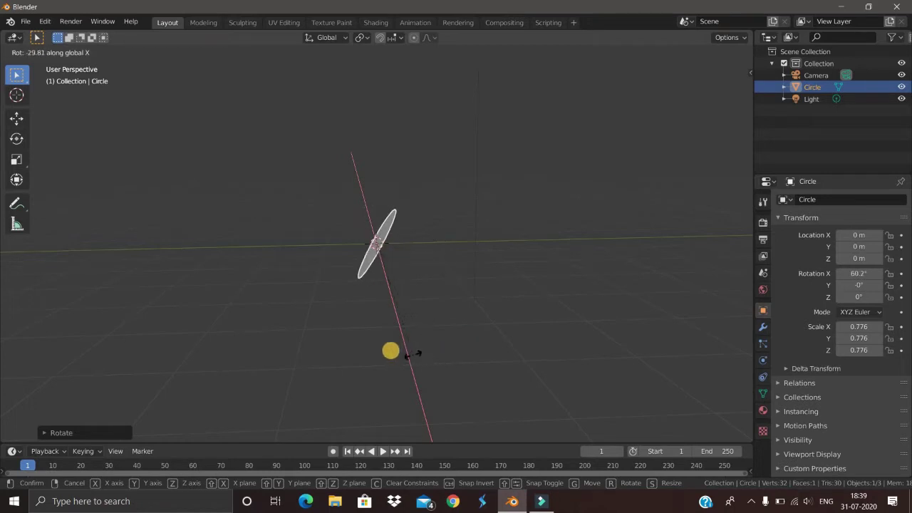
left_click(436, 336)
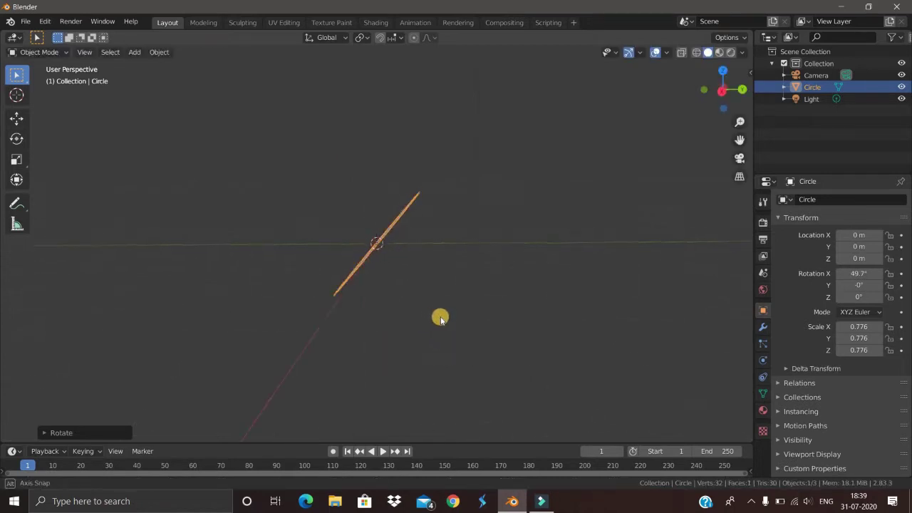
middle_click_drag(440, 318, 501, 320)
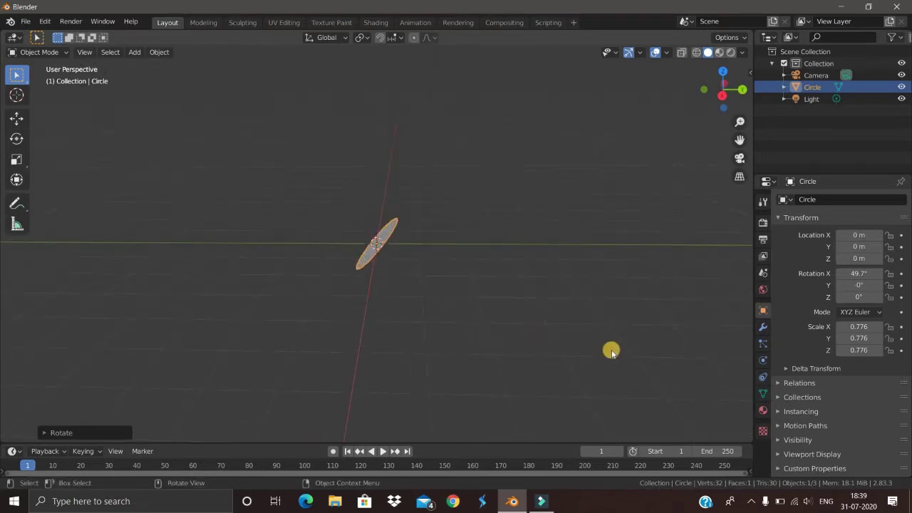
Add an emitter particle system named puff to the circle, preview its emission and return to frame 1
left_click(763, 347)
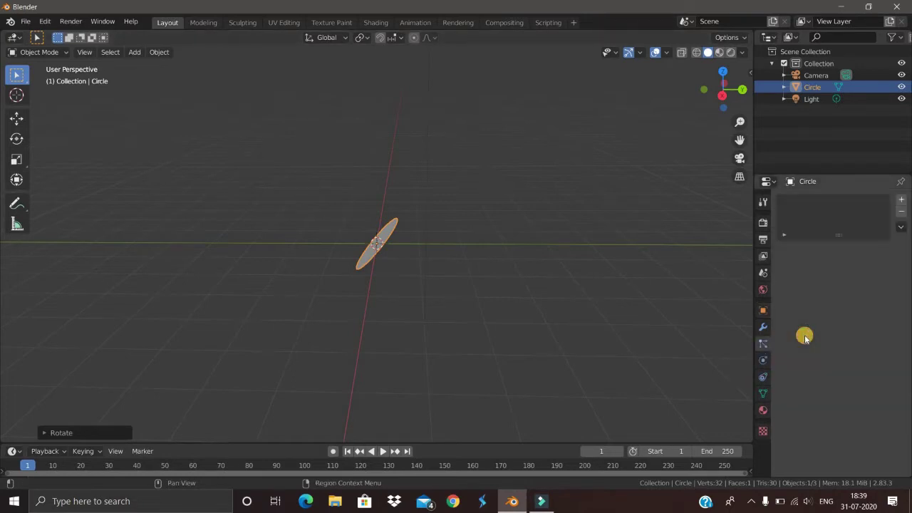
left_click(901, 200)
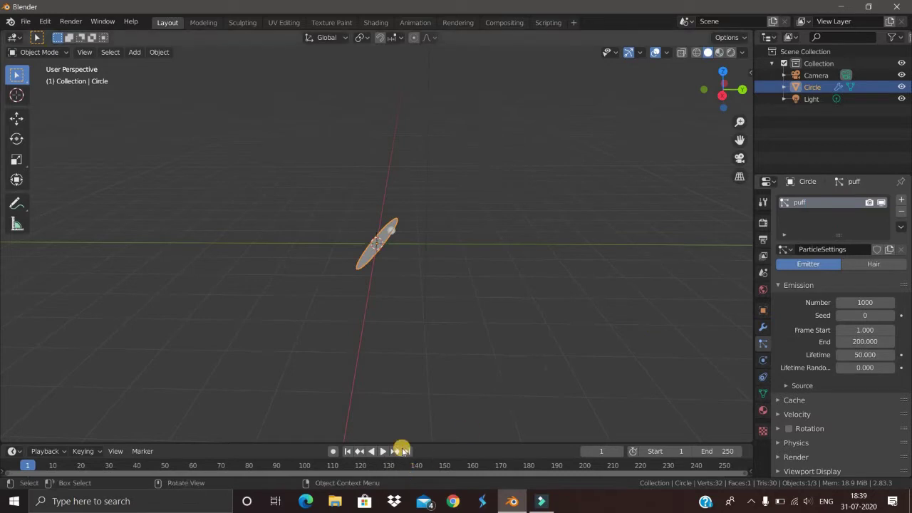
left_click(383, 451)
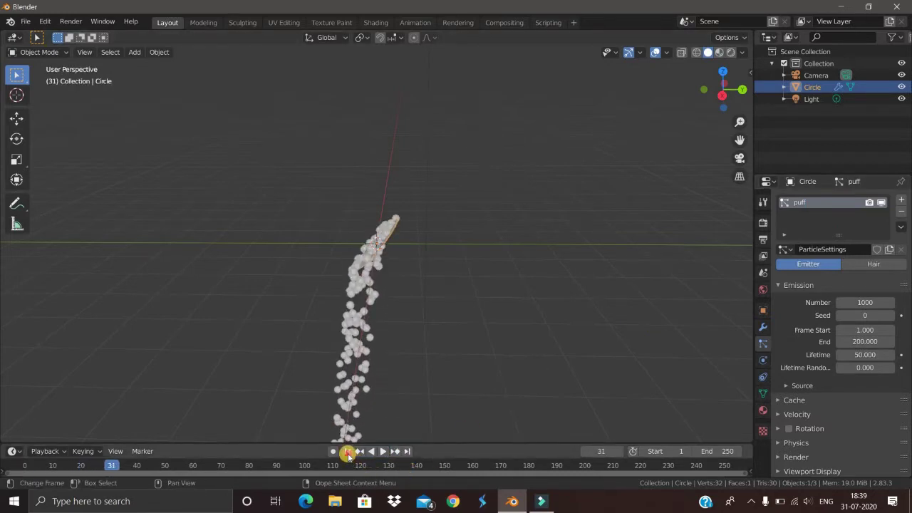
left_click(348, 452)
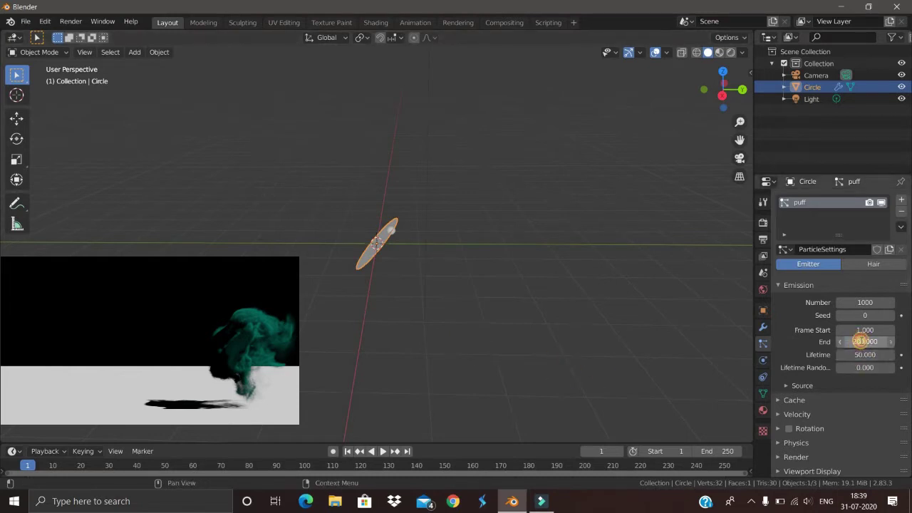
Set the particle emission's end frame to 1 and play the animation to check the emission
left_click(860, 342)
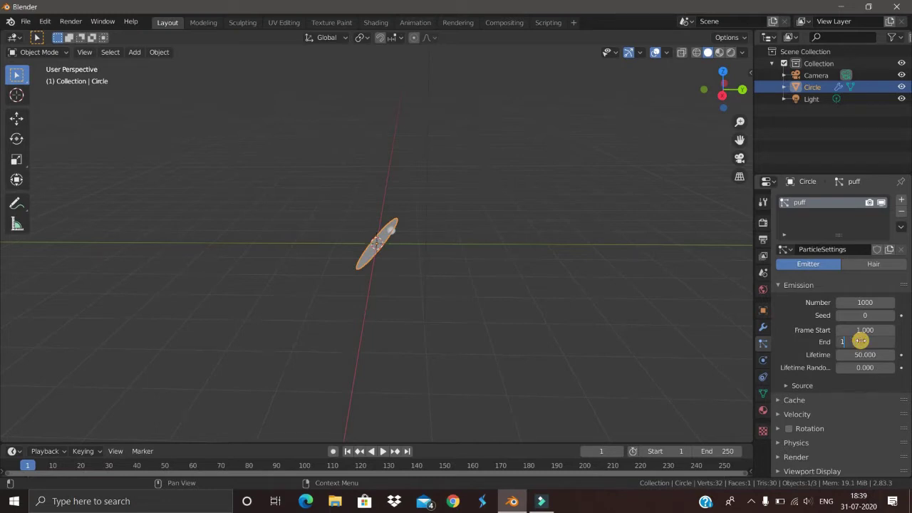
type("1")
key("Return")
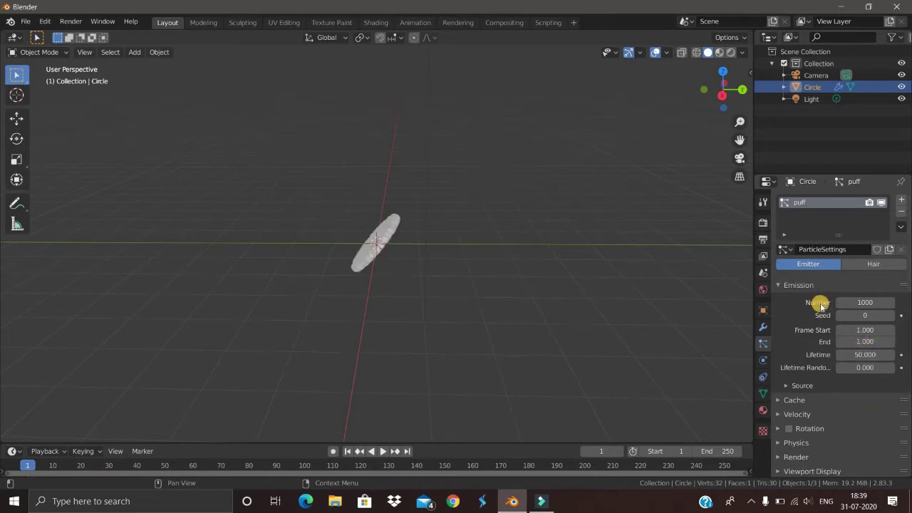
left_click(382, 451)
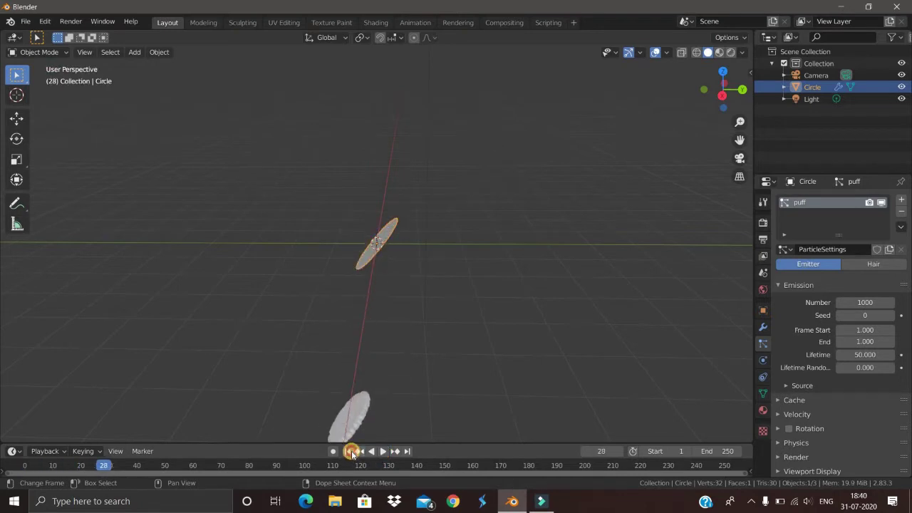
key("Escape")
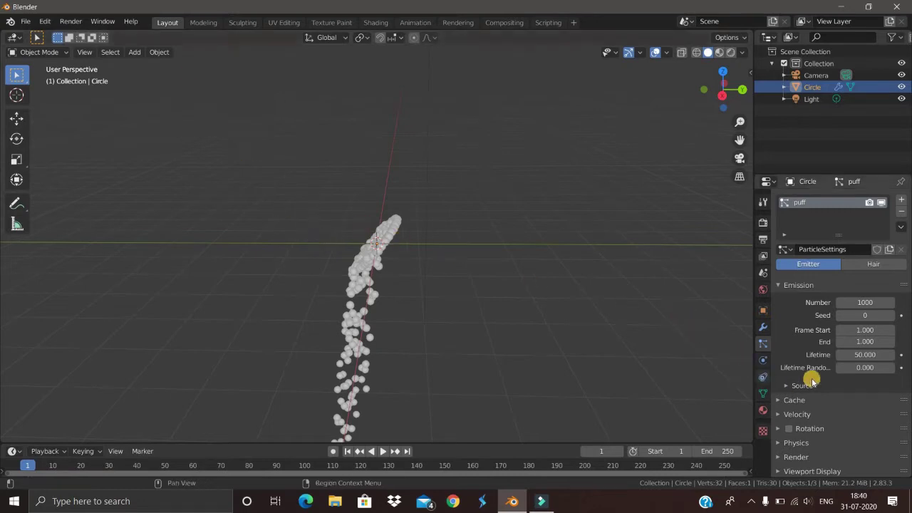
Set the particles' normal velocity to 8 m/s, play the animation to preview the emission and return to frame 1
scroll(820, 373, "down", 2)
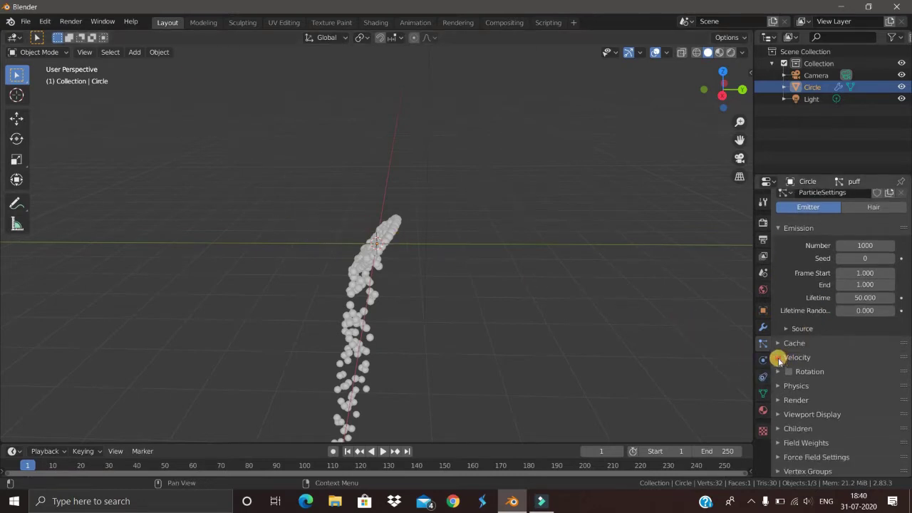
left_click(778, 357)
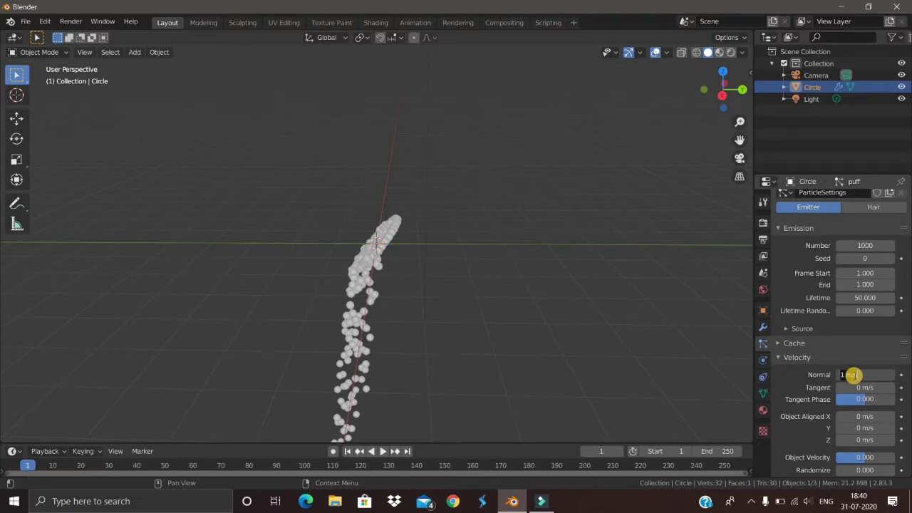
key("Return")
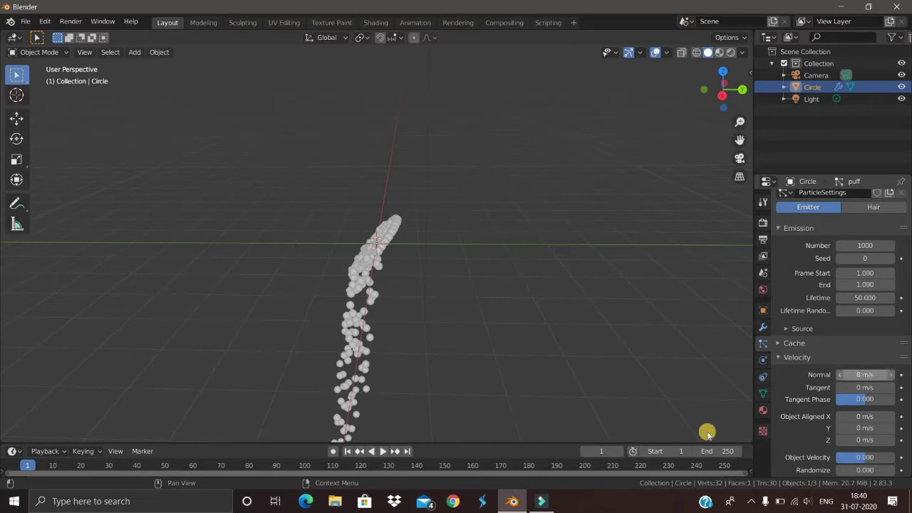
left_click(385, 451)
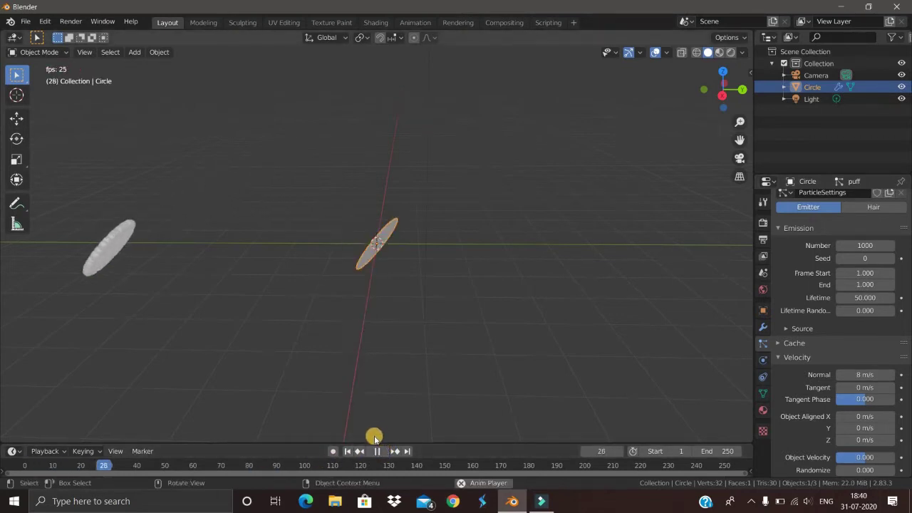
left_click(371, 455)
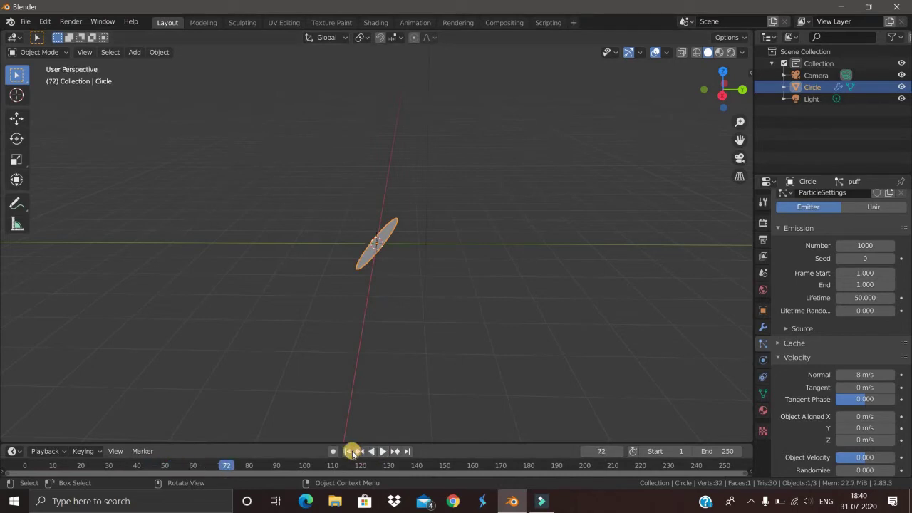
left_click(348, 451)
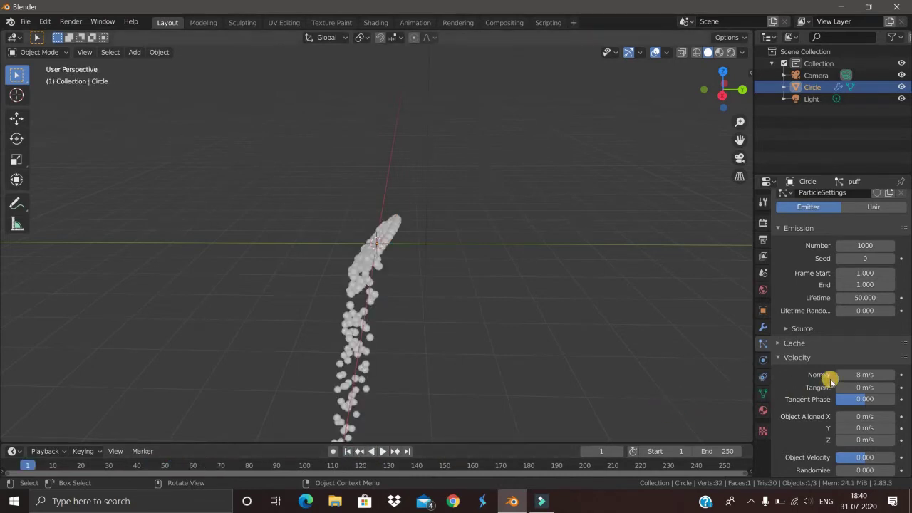
Set the particles' normal velocity to 10 m/s and play the animation to preview the emission
left_click(847, 375)
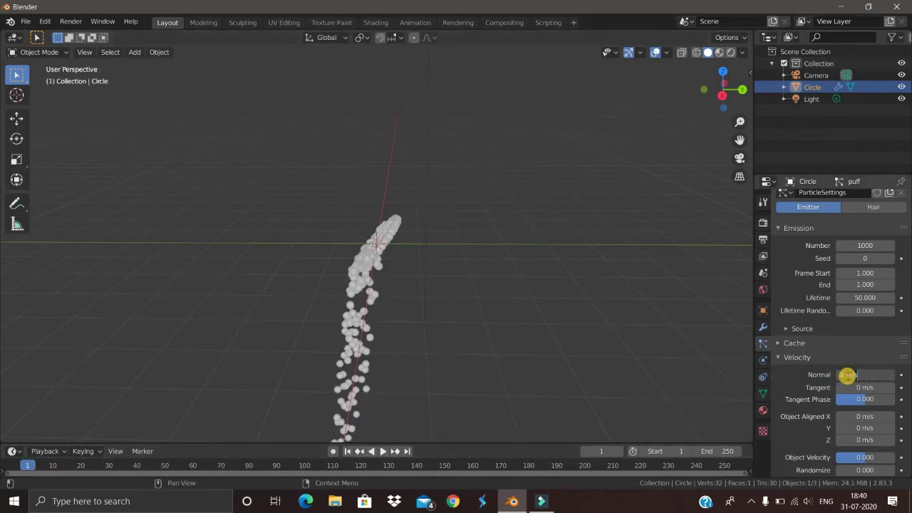
type("10")
key("Return")
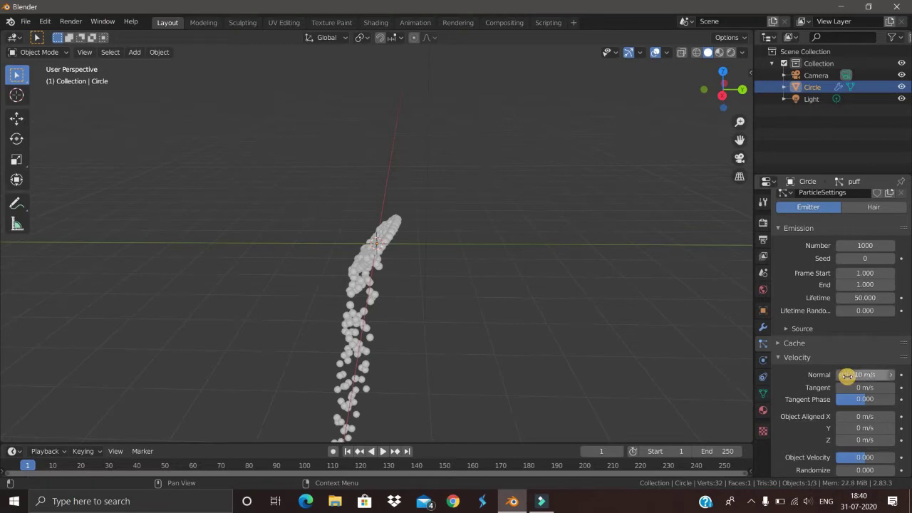
left_click(856, 375)
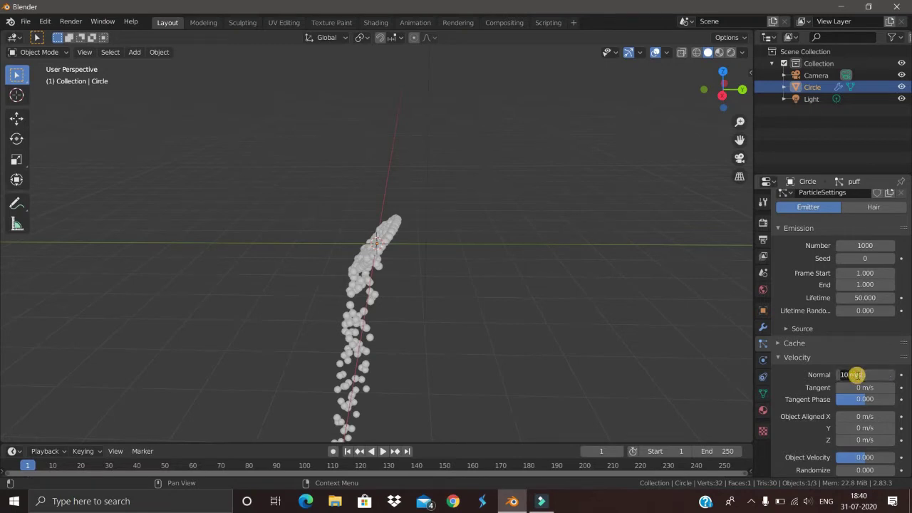
key("Return")
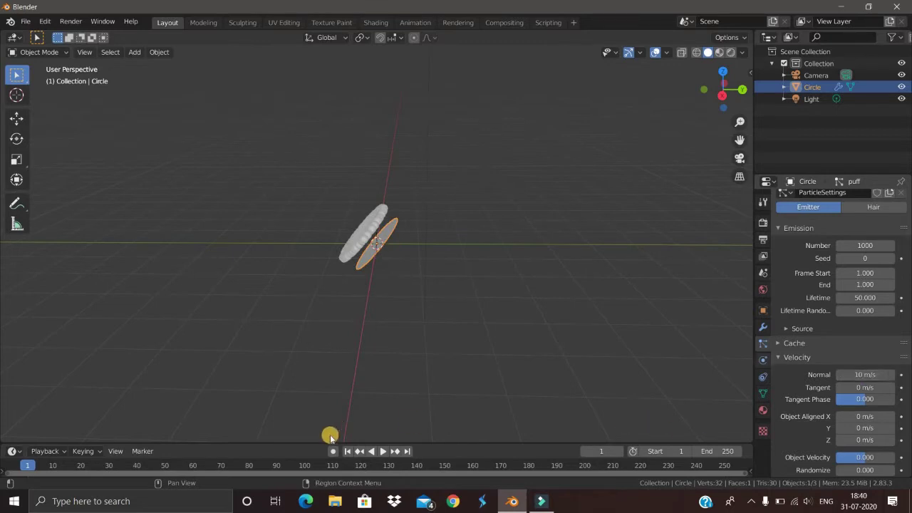
left_click(382, 451)
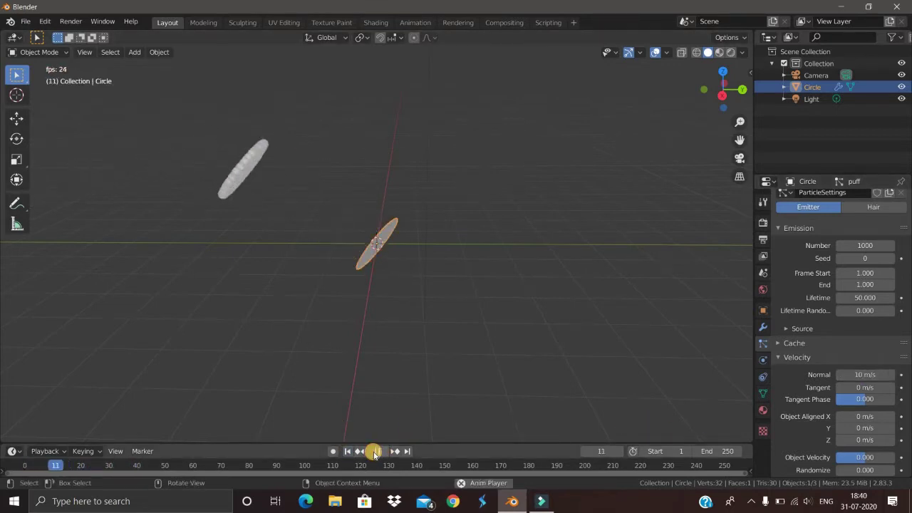
left_click(377, 451)
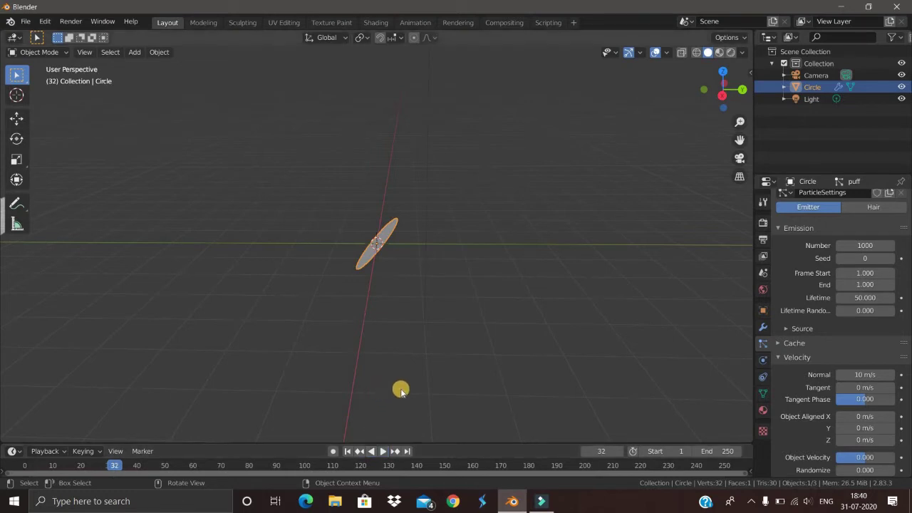
Add a Turbulence force field at the origin, preview its effect on the particles and return to frame 1
middle_click_drag(413, 359, 413, 365)
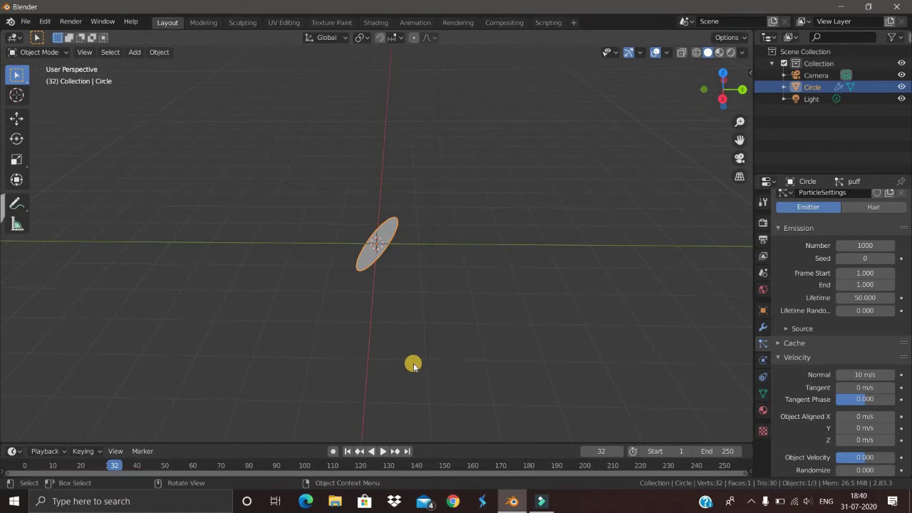
key("shift+a")
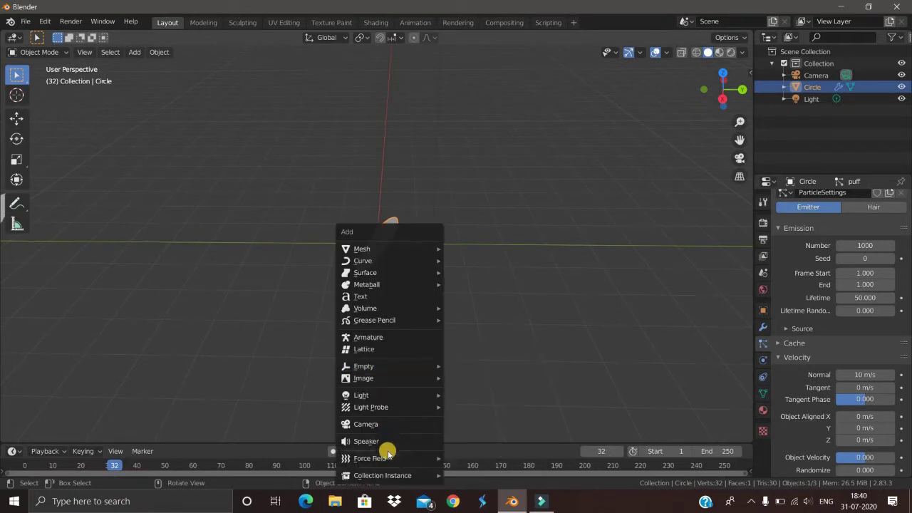
mouse_move(389, 459)
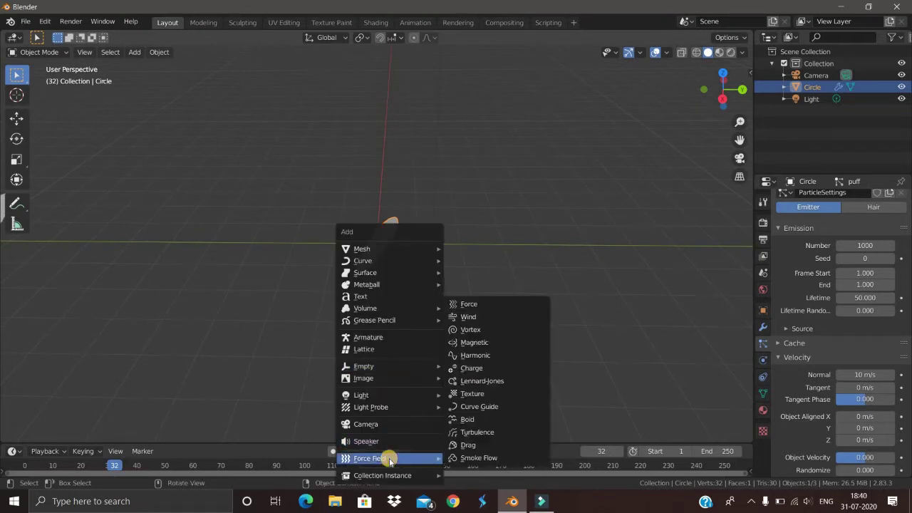
left_click(471, 436)
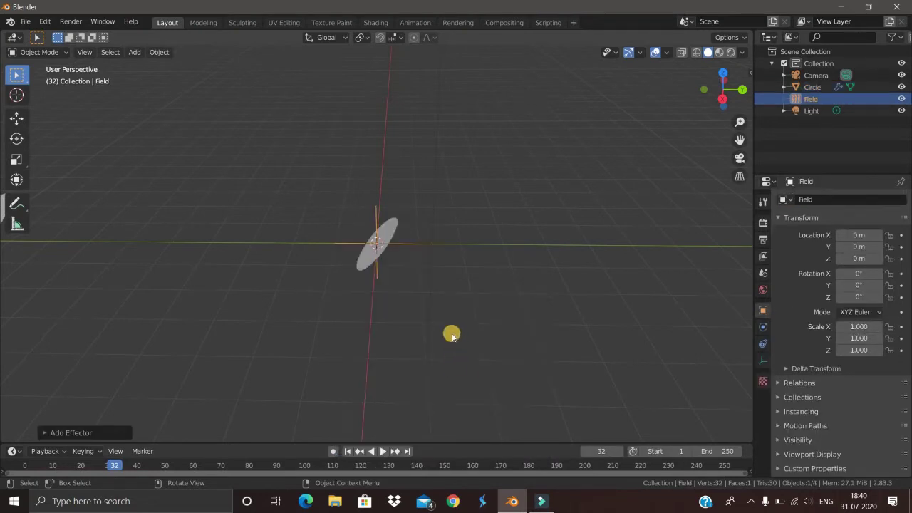
left_click(372, 451)
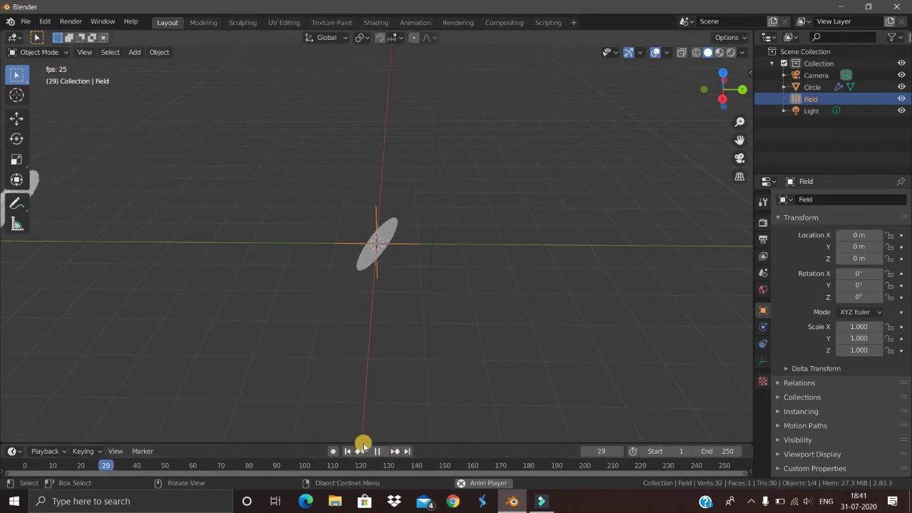
left_click(349, 451)
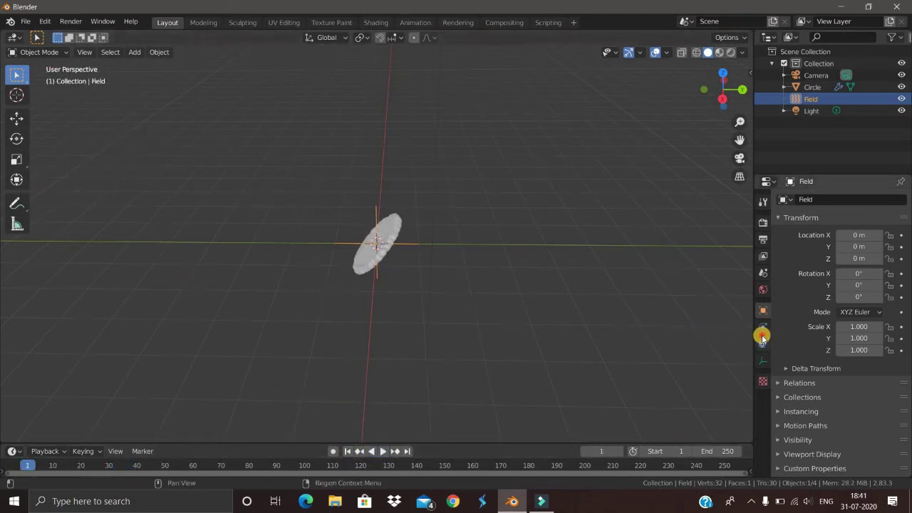
Set the turbulence field's strength to 10 and play the animation to check the particle spread
left_click(763, 344)
left_click(763, 363)
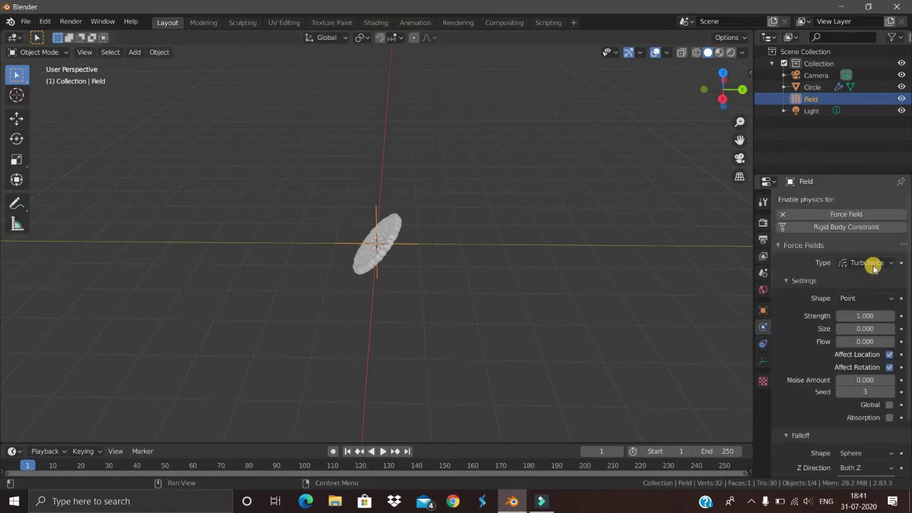
left_click(860, 317)
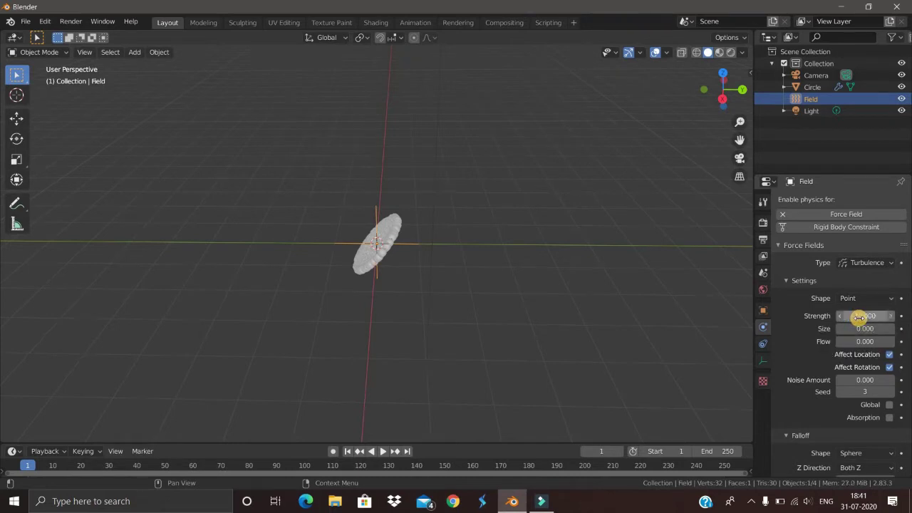
key("Return")
middle_click_drag(469, 371, 380, 456)
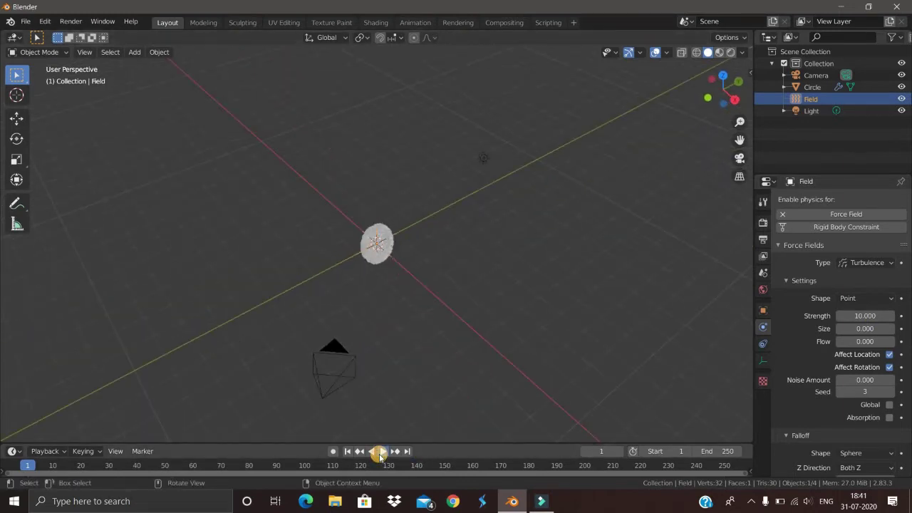
left_click(379, 452)
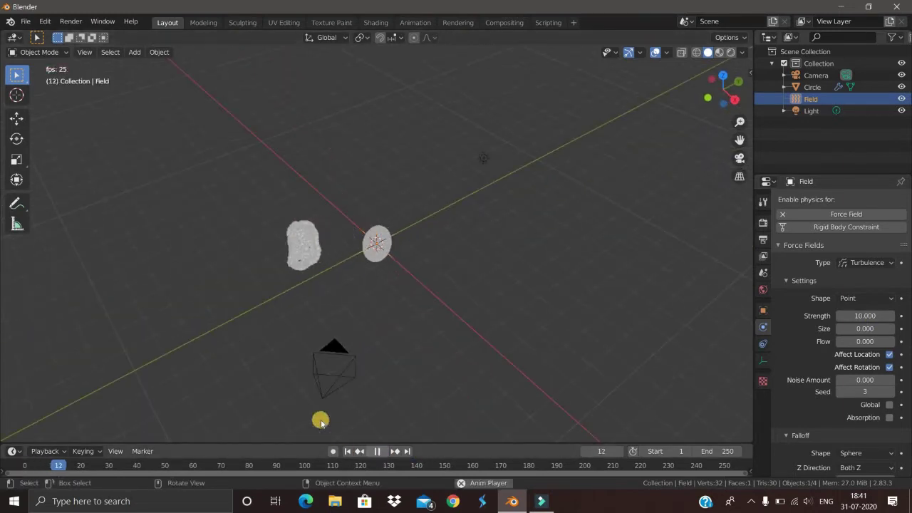
left_click(378, 452)
Set the turbulence field's strength to 15, replay the animation from the first frame and return to frame 1
left_click(855, 315)
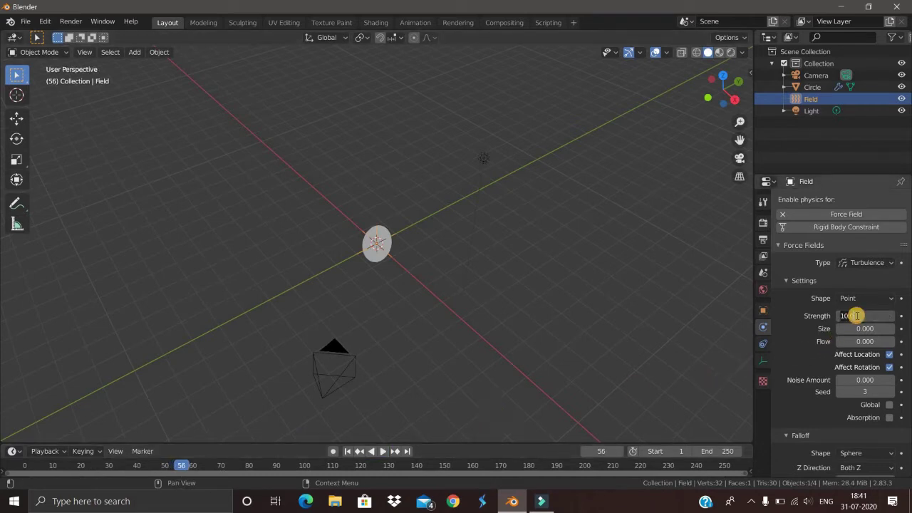
key("Return")
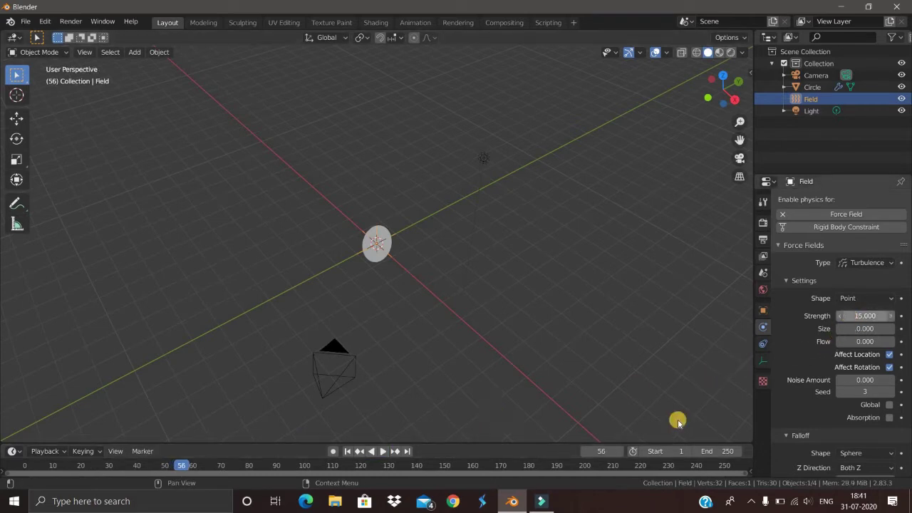
key("shift+Left")
left_click(382, 452)
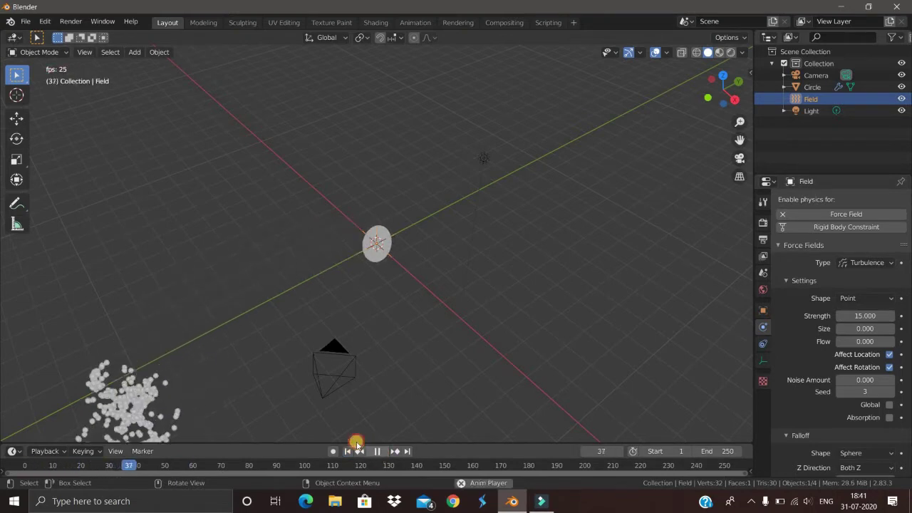
left_click(350, 450)
key("shift+Left")
Add a cube around the circle emitter and switch the viewport to wireframe shading
middle_click_drag(356, 347, 339, 343)
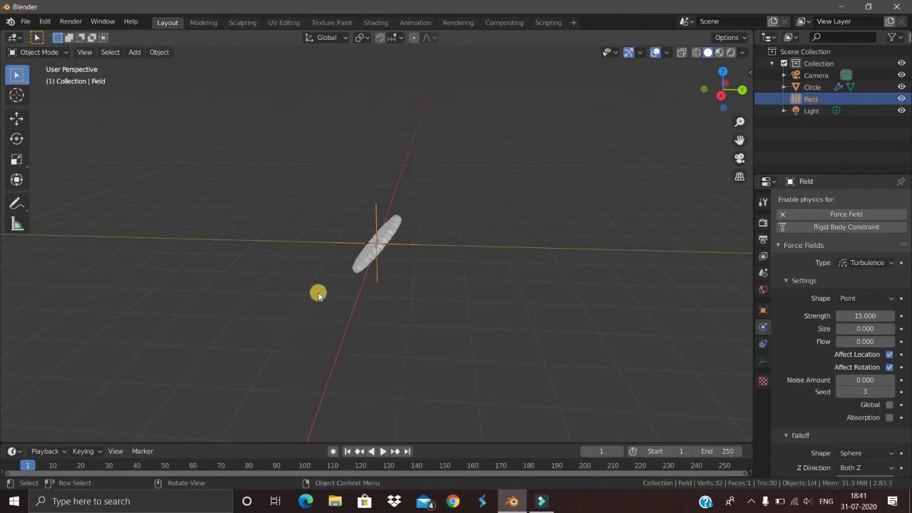
key("shift+a")
mouse_move(320, 136)
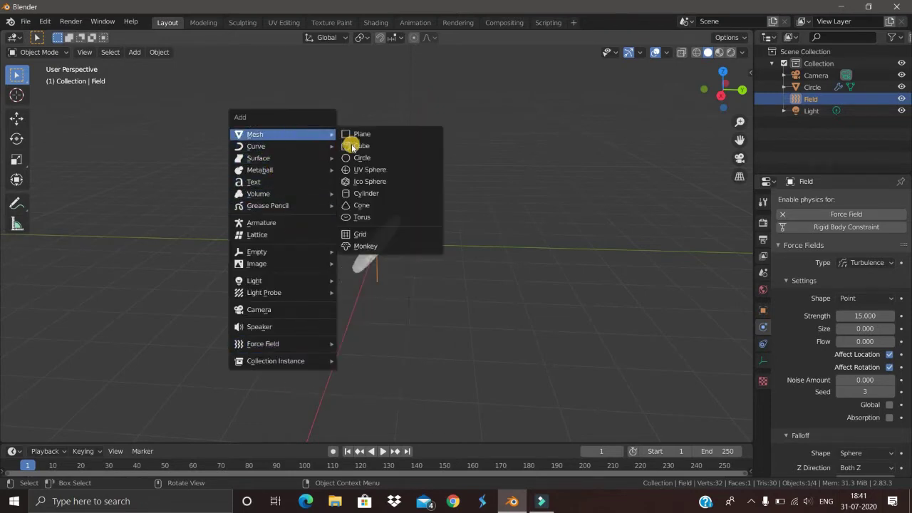
left_click(361, 146)
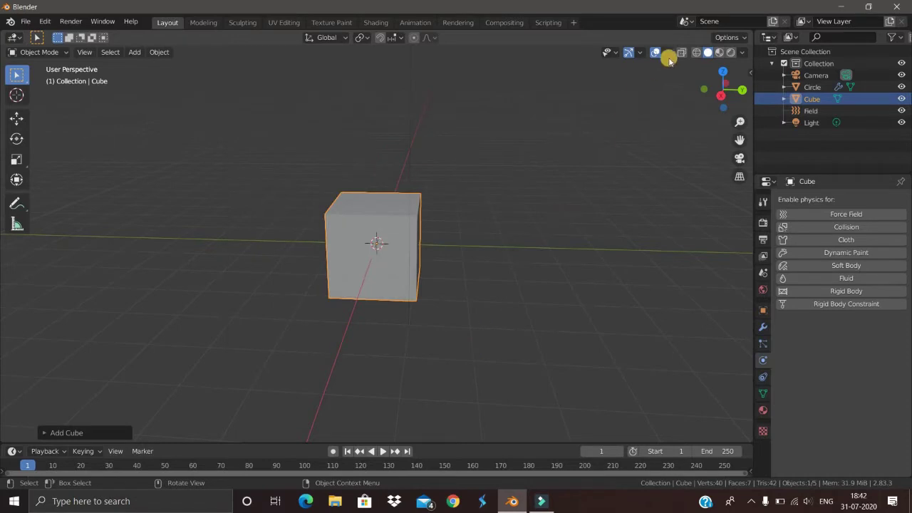
key("shift+z")
mouse_move(492, 342)
middle_mouse_down()
mouse_move(523, 332)
mouse_move(520, 342)
middle_mouse_up()
scroll(523, 332, "up", 3)
Edit the cube in face select mode and move its top face up along Z to roughly double its height
key("Tab")
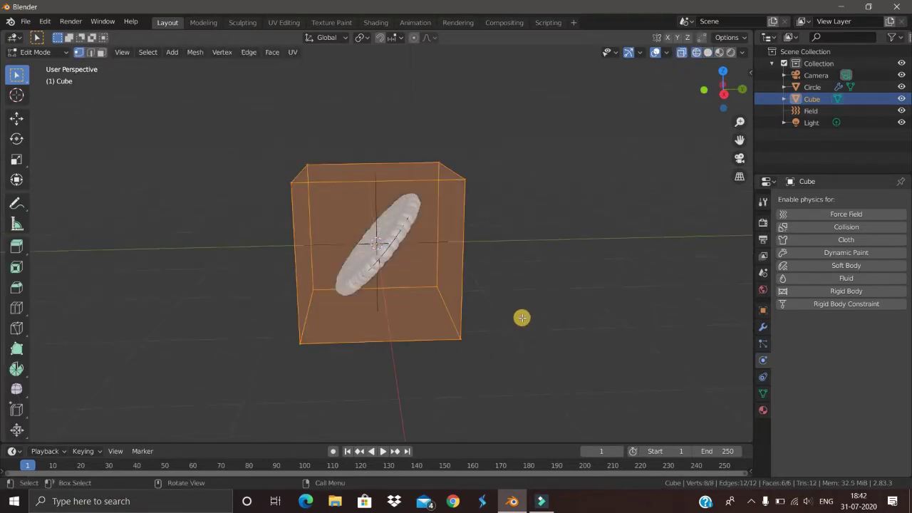
key("3")
middle_click_drag(546, 325, 462, 121)
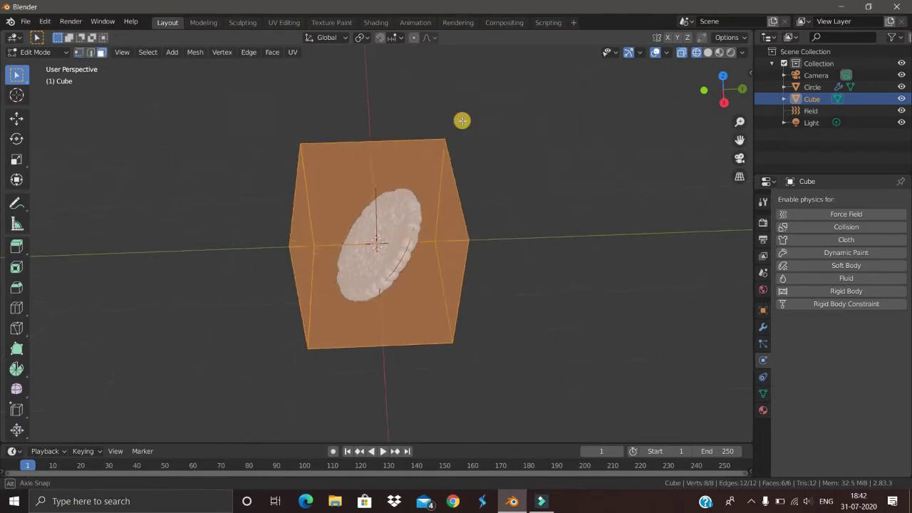
key("alt+a")
left_click(347, 189)
middle_click_drag(495, 333, 505, 298)
key("g")
key("z")
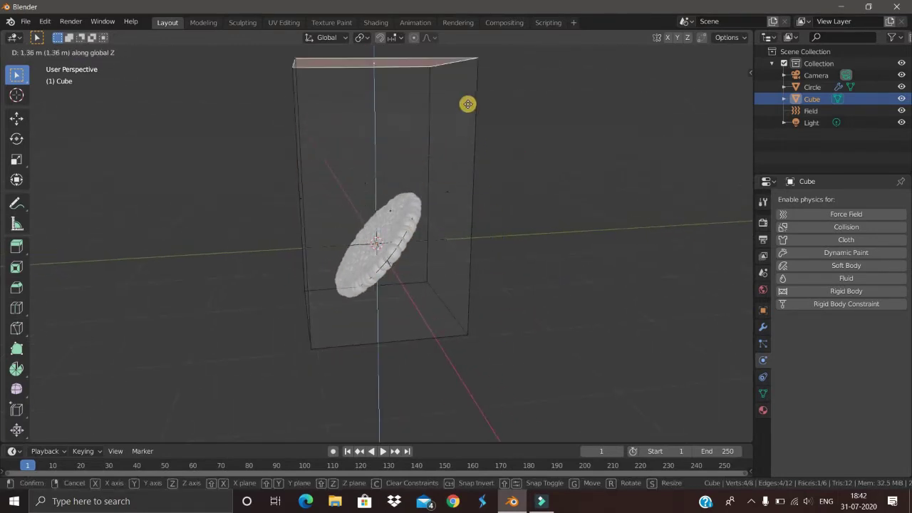
left_click(528, 218)
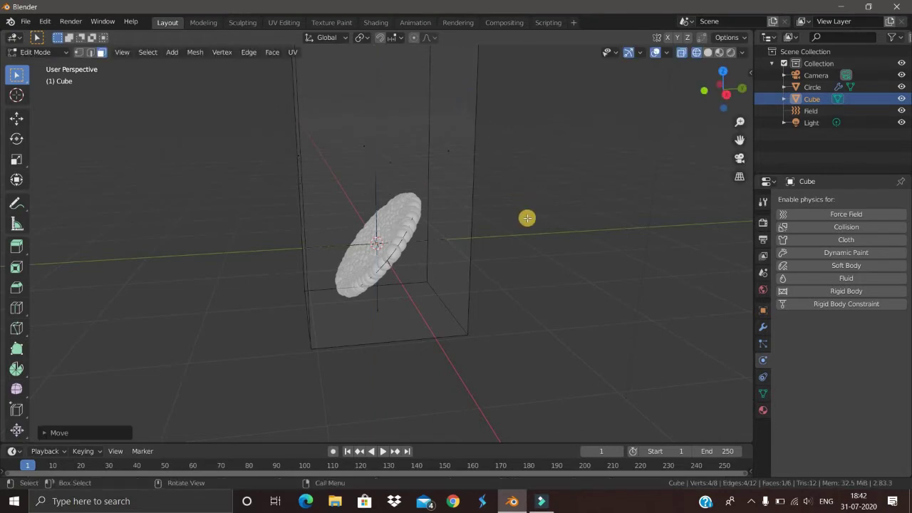
Select the box's side face on the negative Y side and move it far outward along Y to form a long box
scroll(513, 224, "down", 3)
middle_click_drag(513, 224, 525, 336)
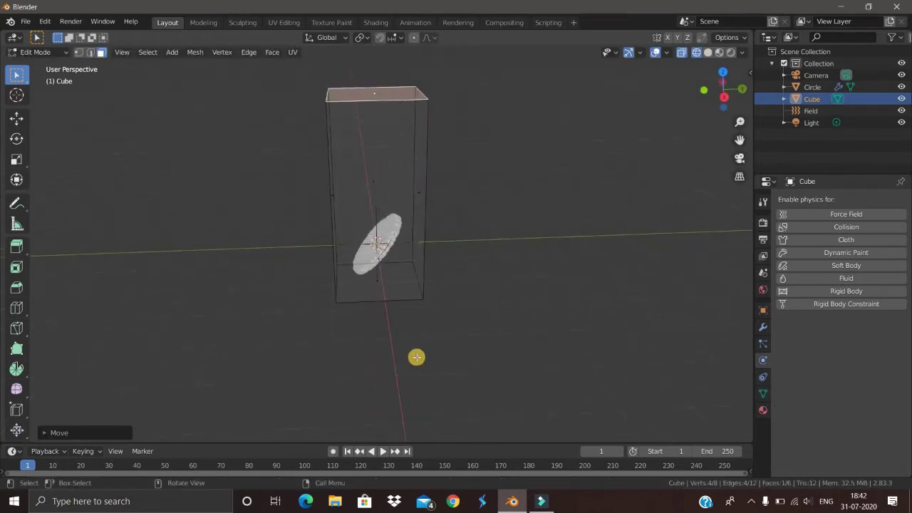
middle_click_drag(411, 317, 397, 228)
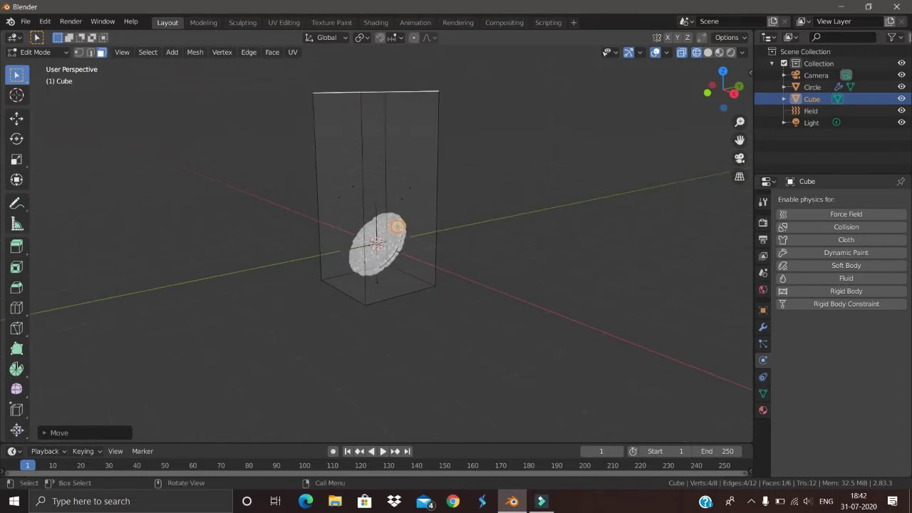
left_click(387, 267)
middle_click_drag(387, 269, 422, 297)
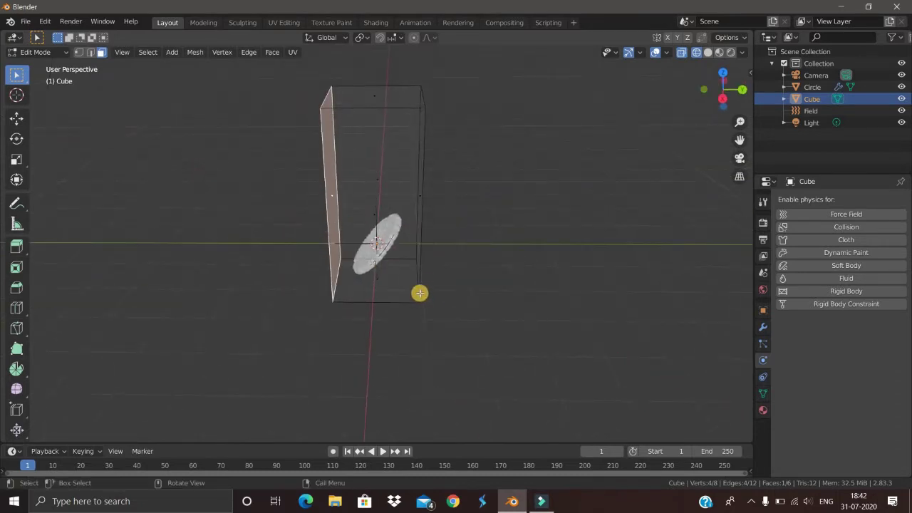
key("g")
key("y")
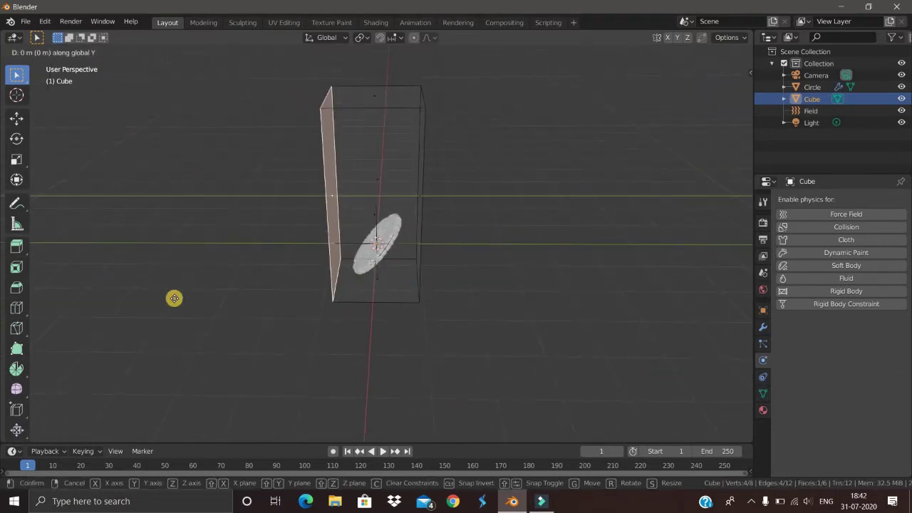
left_click(79, 291)
middle_click_drag(266, 342, 363, 456)
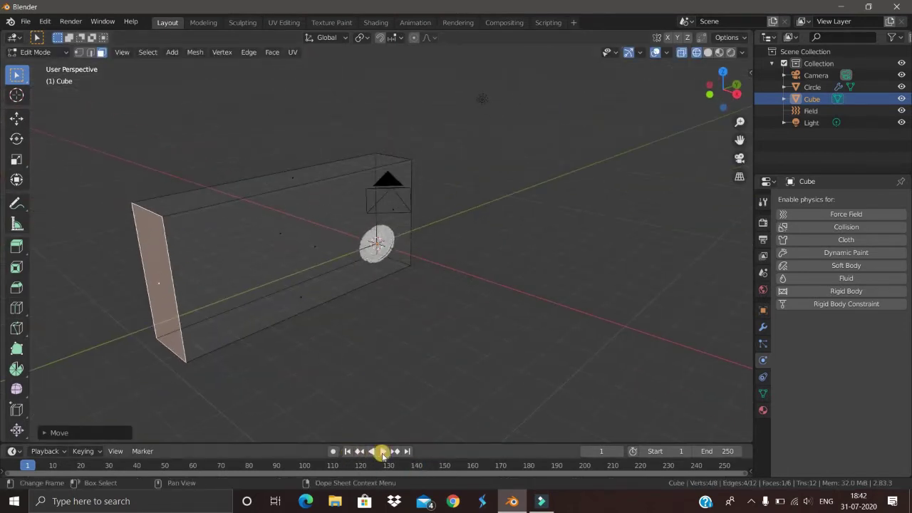
Play the animation to frame 30, move the end face about 2.4 m further along negative Y past the particles, and leave Edit Mode
left_click(382, 451)
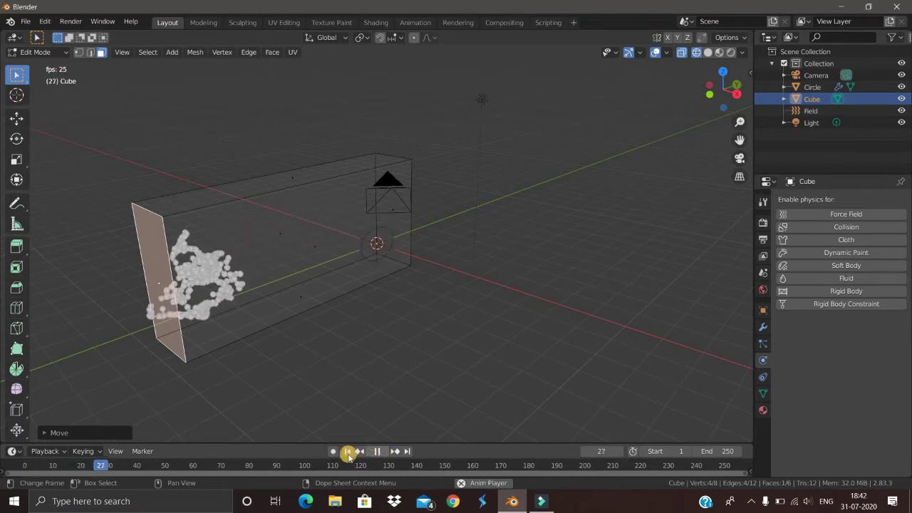
key("space")
middle_click_drag(299, 361, 135, 226)
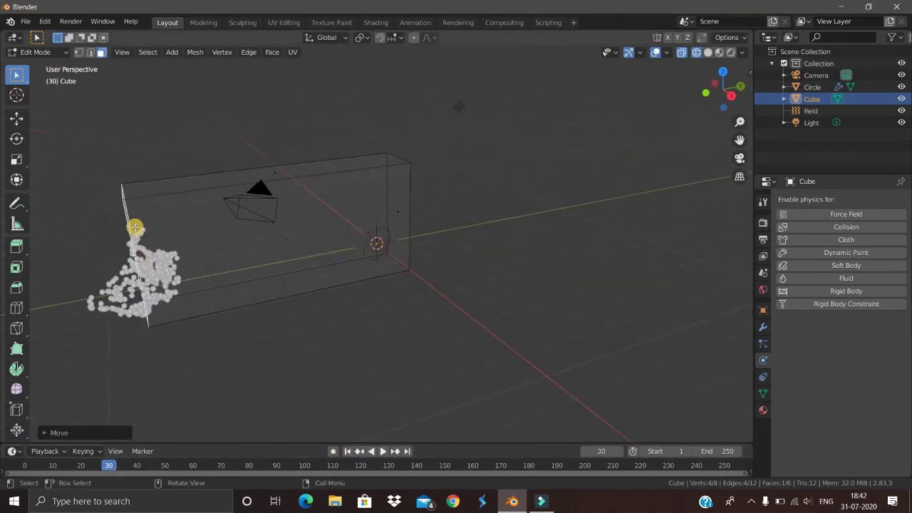
middle_click_drag(186, 321, 293, 346)
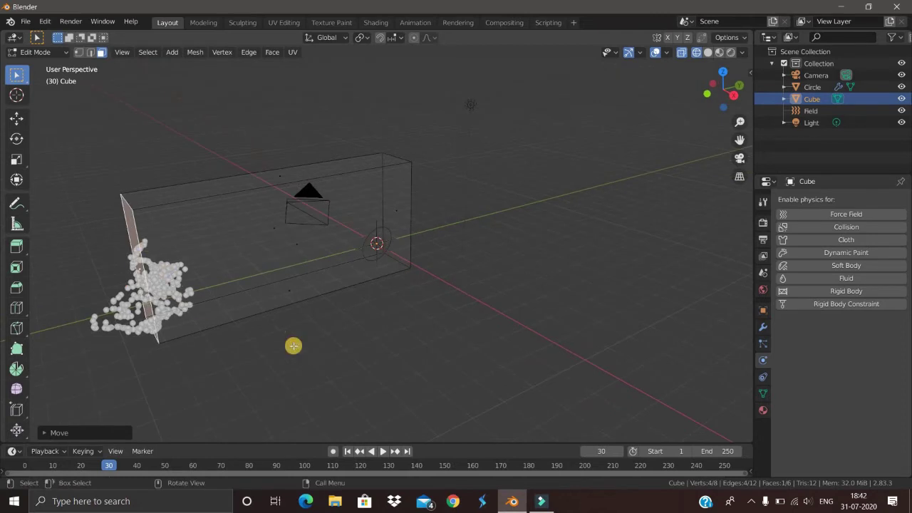
key("g")
key("y")
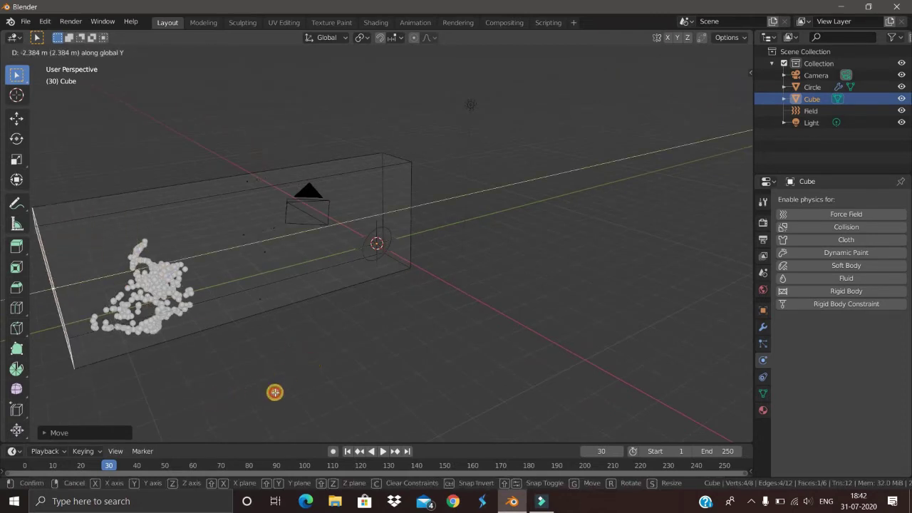
left_click(275, 392)
scroll(275, 358, "down", 1)
middle_click_drag(274, 357, 350, 322)
key("Tab")
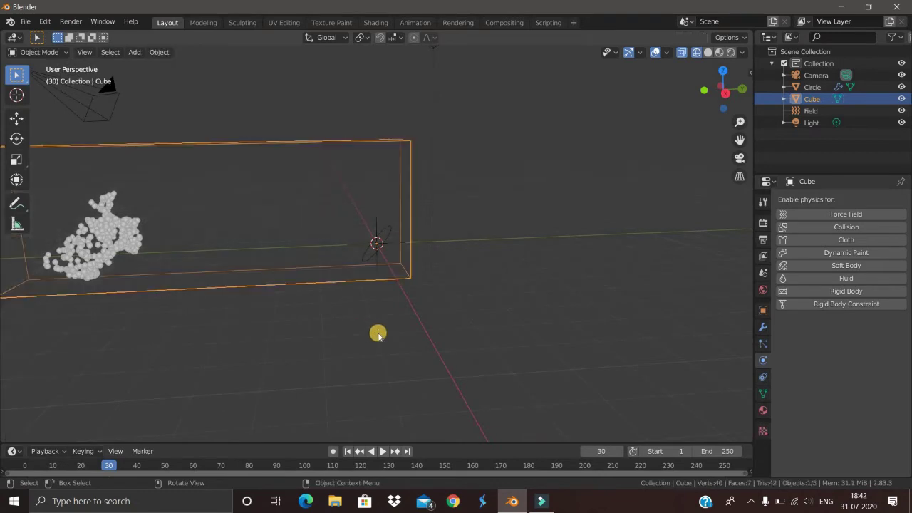
Widen the cube by scaling it along X to about 1.6 times, plus a second small X scale to enclose the particles
scroll(376, 332, "down", 3)
key("s")
key("x")
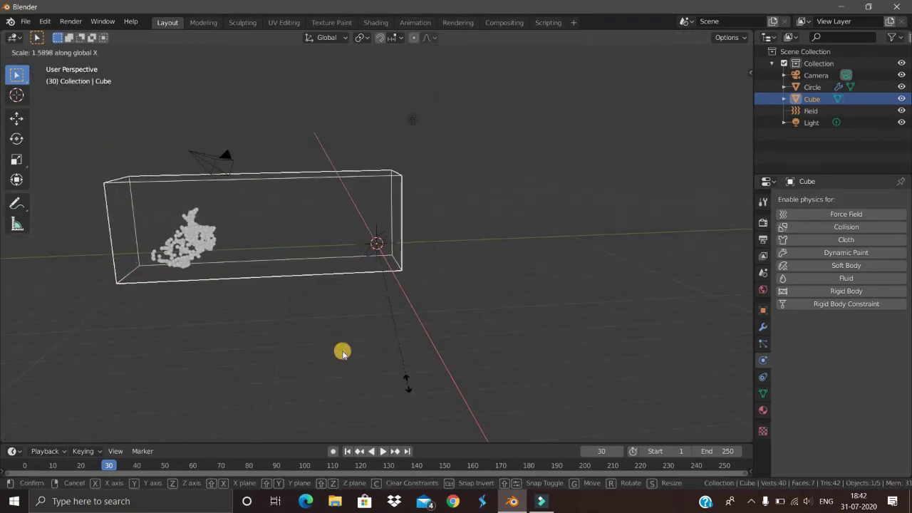
left_click(349, 353)
middle_click_drag(393, 368, 450, 365)
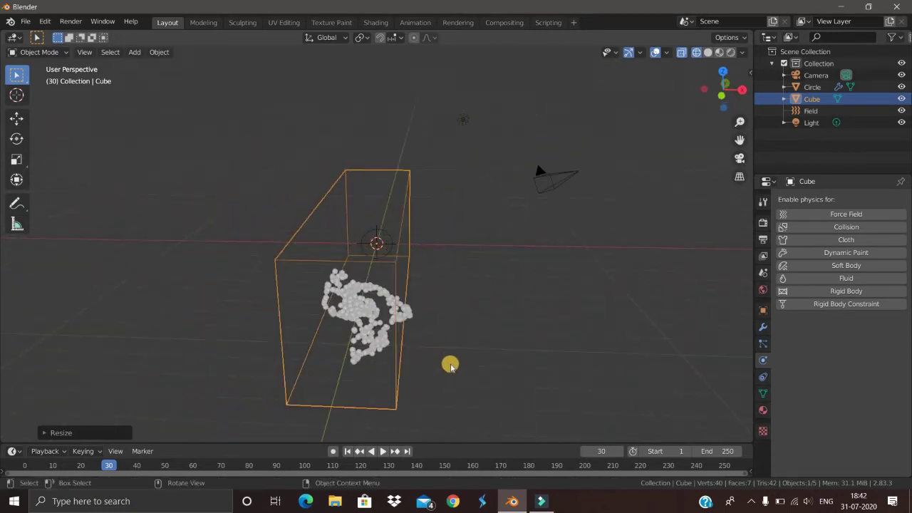
key("s")
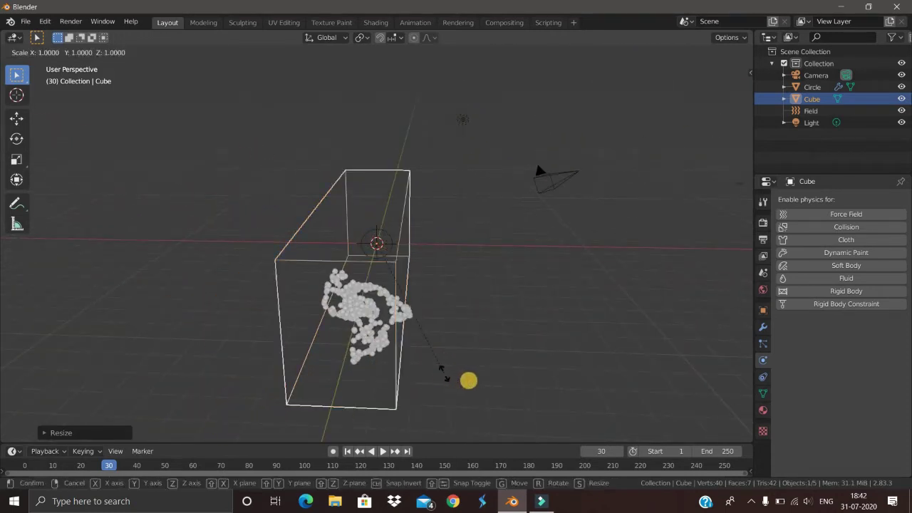
key("x")
left_click(509, 376)
Replay the animation from the first frame to check that the particles stay inside the box, and return to frame 1
middle_click_drag(437, 356, 352, 453)
left_click(361, 454)
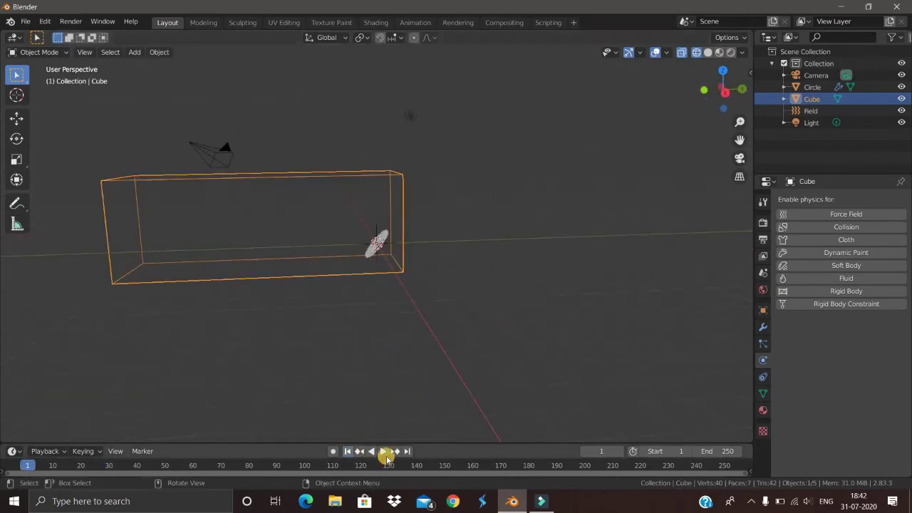
left_click(383, 452)
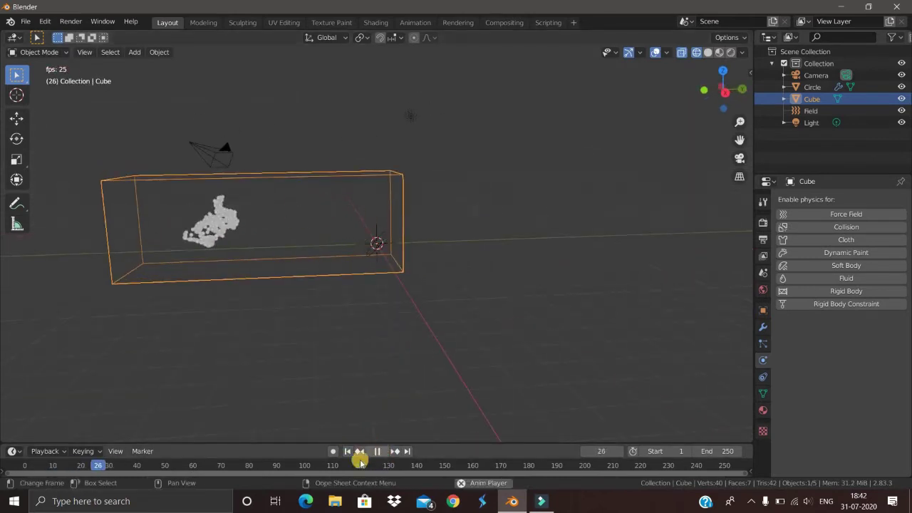
left_click(377, 453)
key("shift+Left")
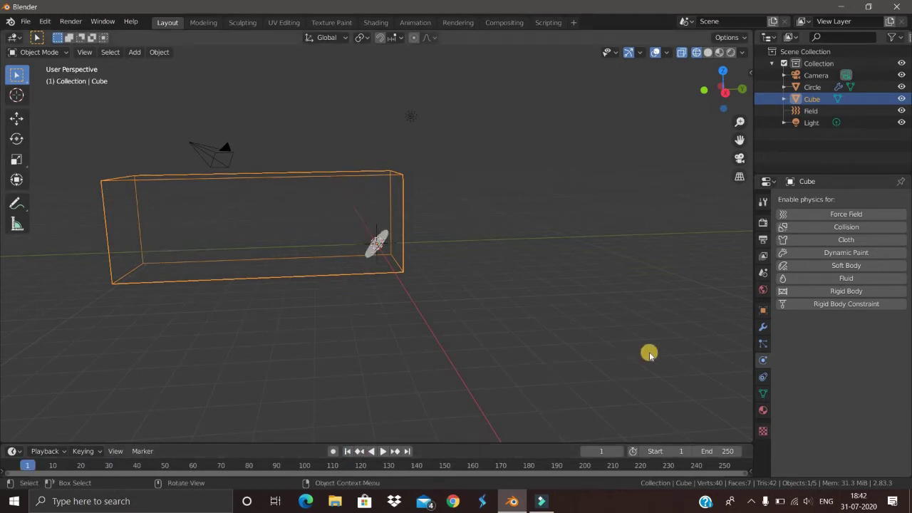
Enable fluid physics on the cube and set its type to Domain
left_click(824, 279)
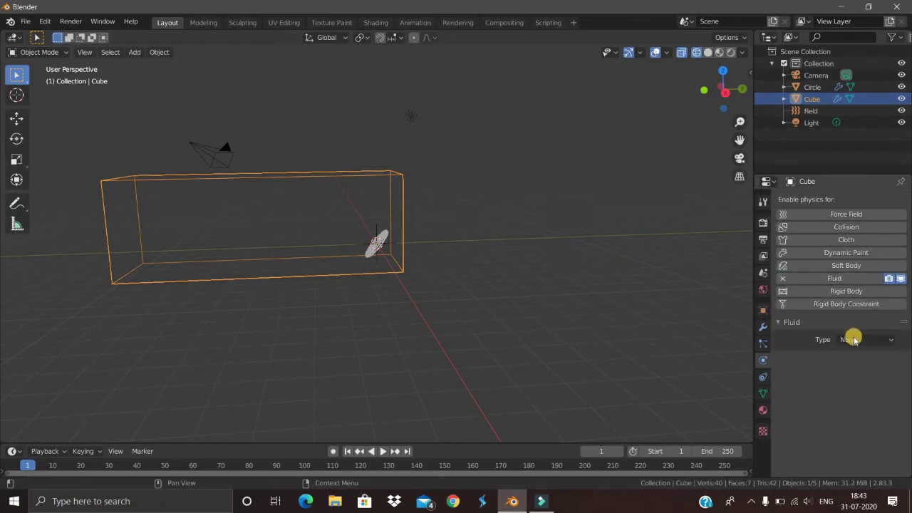
left_click(854, 340)
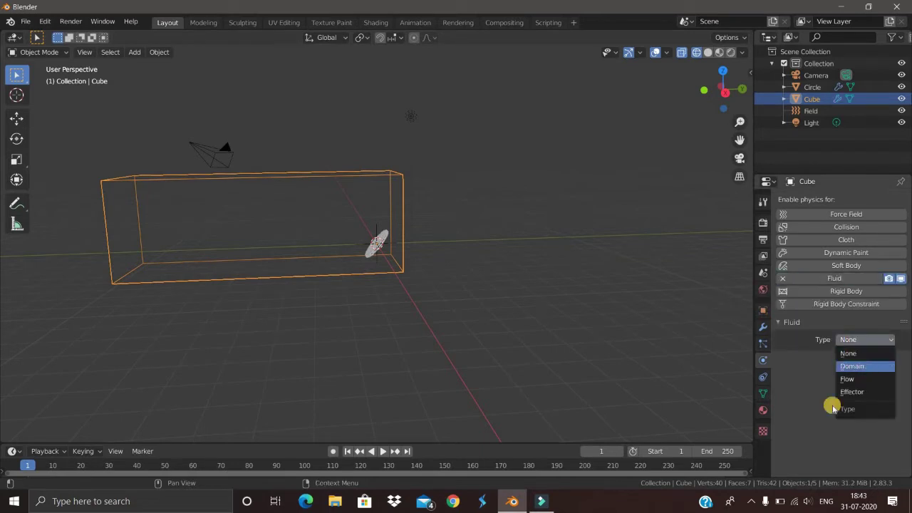
left_click(848, 366)
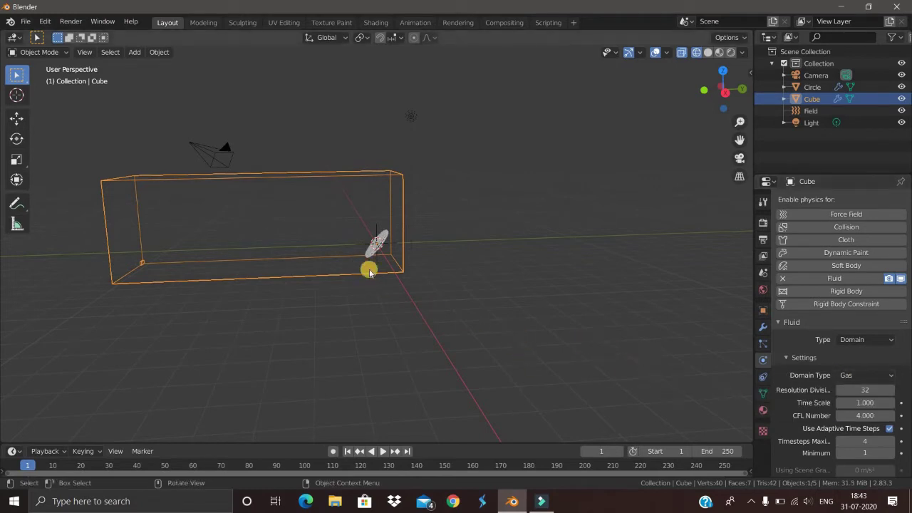
Enable fluid physics on the circle emitter with type Flow and set its flow behavior to Inflow
scroll(382, 263, "up", 3)
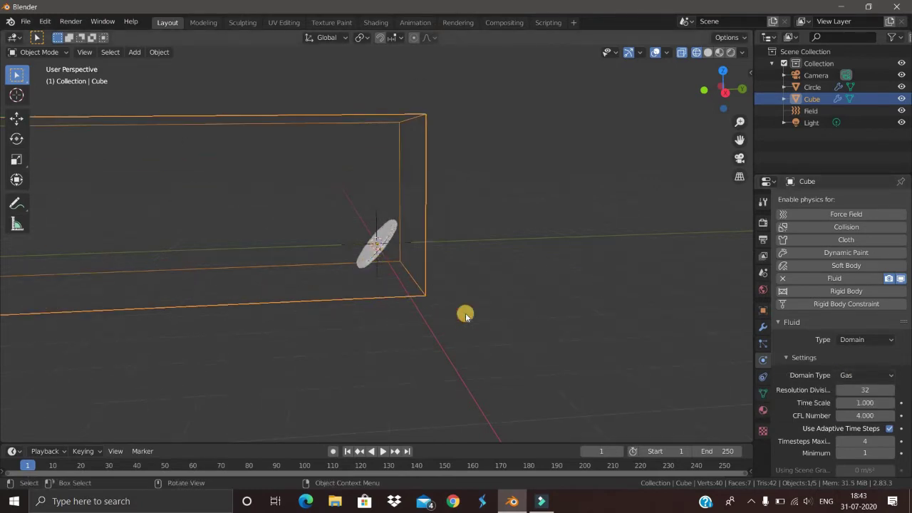
left_click(383, 250)
left_click(796, 278)
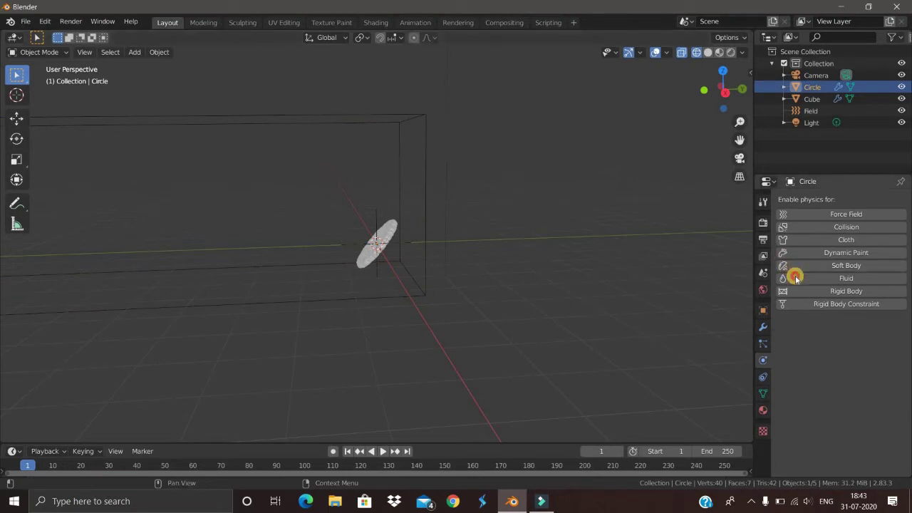
left_click(852, 341)
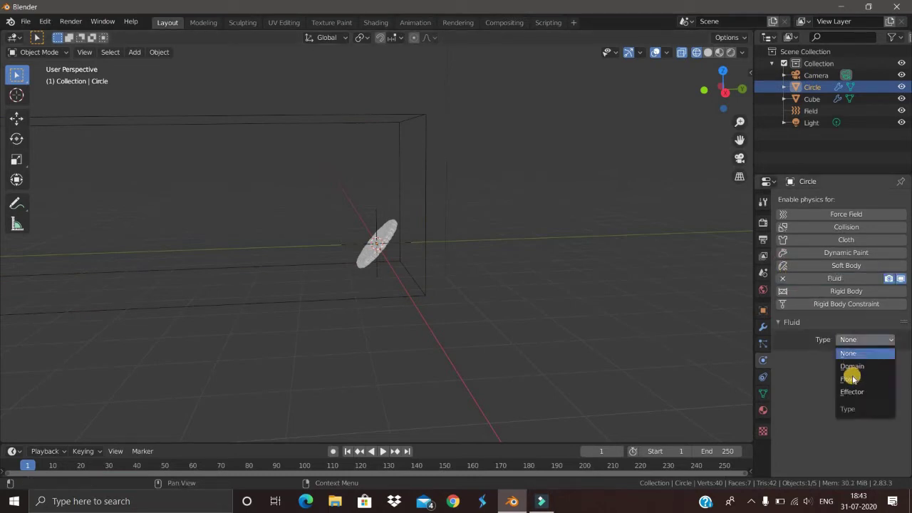
left_click(854, 378)
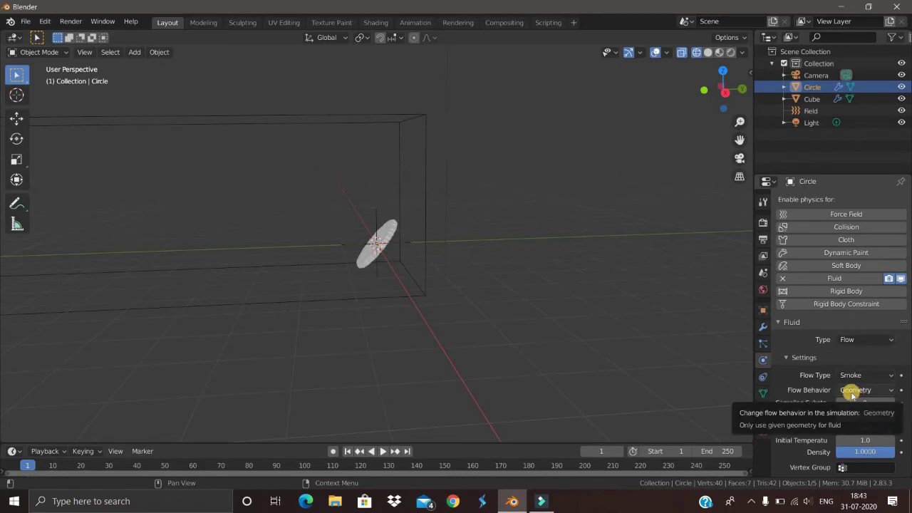
left_click(852, 390)
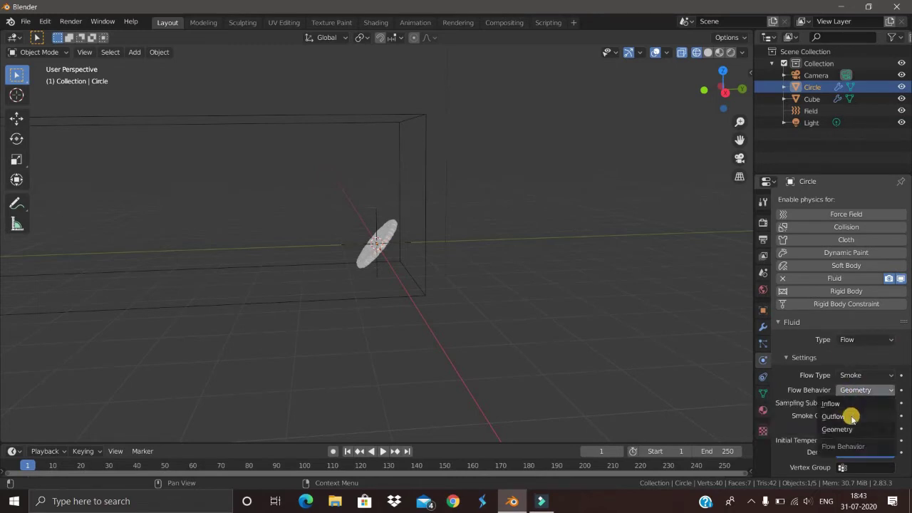
left_click(834, 404)
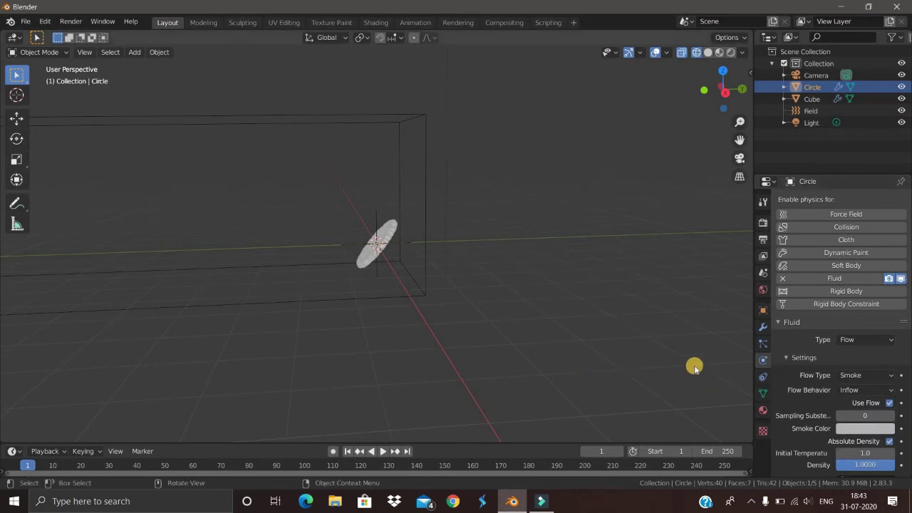
Select the domain cube, review its gas and cache settings, play the smoke simulation twice and return to frame 1
middle_click_drag(691, 366, 436, 235)
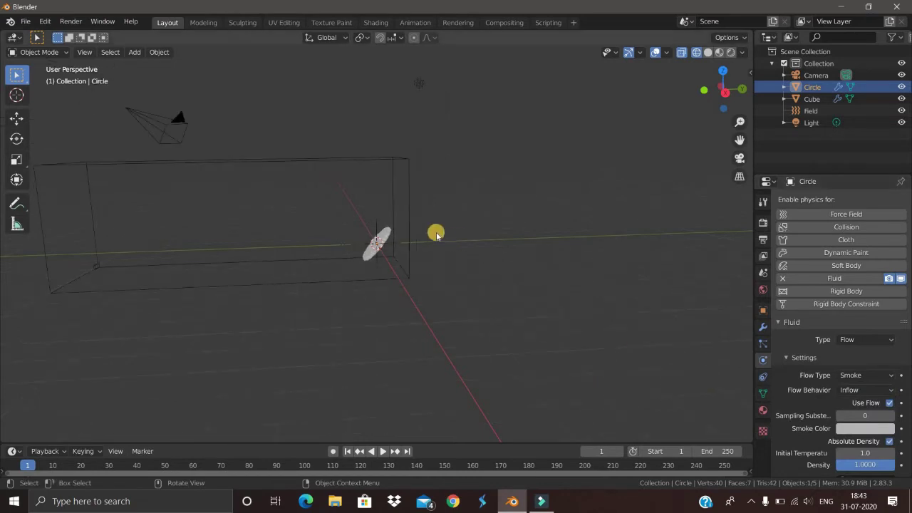
left_click(329, 161)
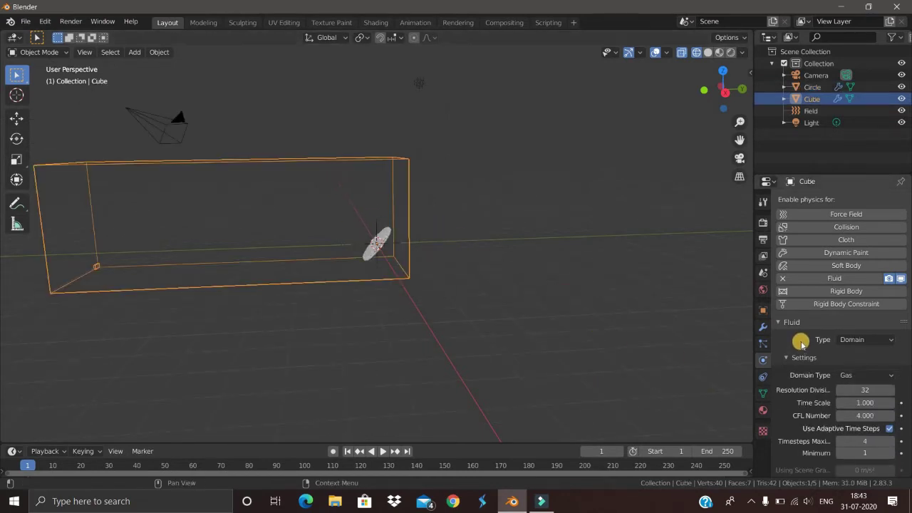
scroll(801, 342, "down", 10)
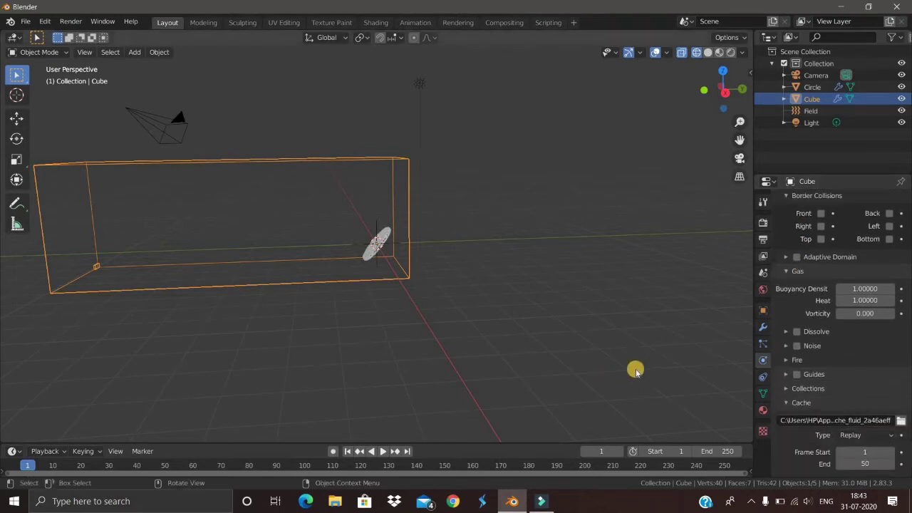
scroll(855, 365, "down", 2)
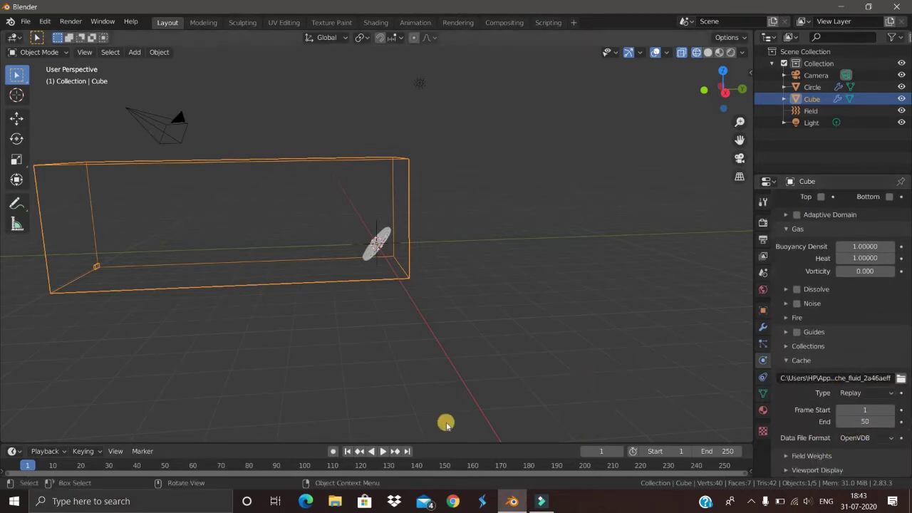
left_click(382, 451)
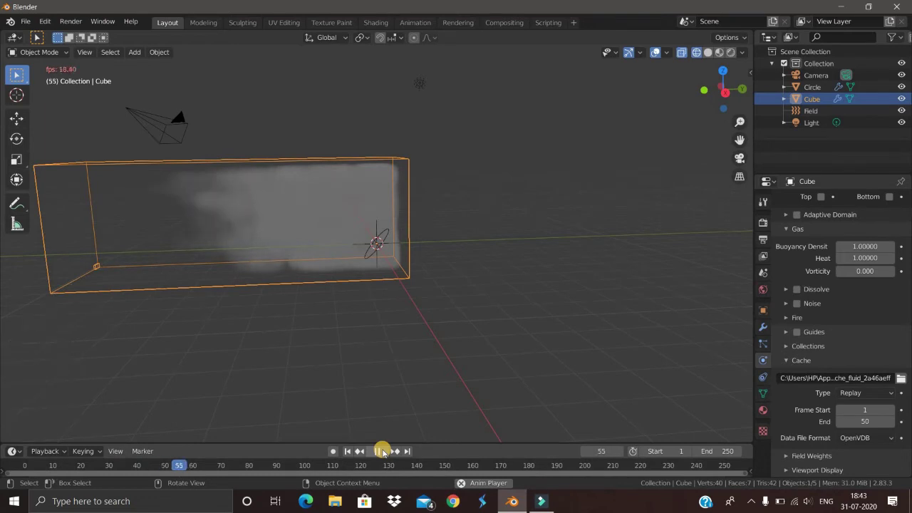
left_click(382, 452)
left_click(348, 452)
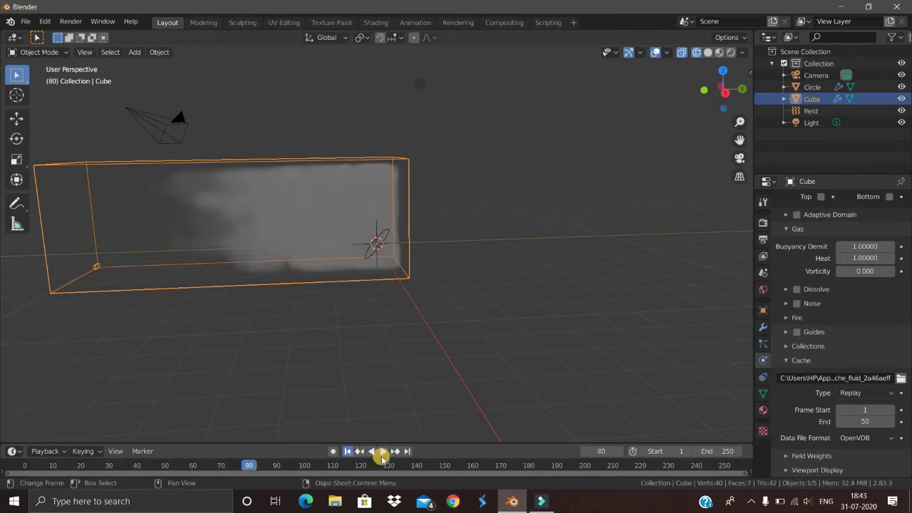
left_click(381, 451)
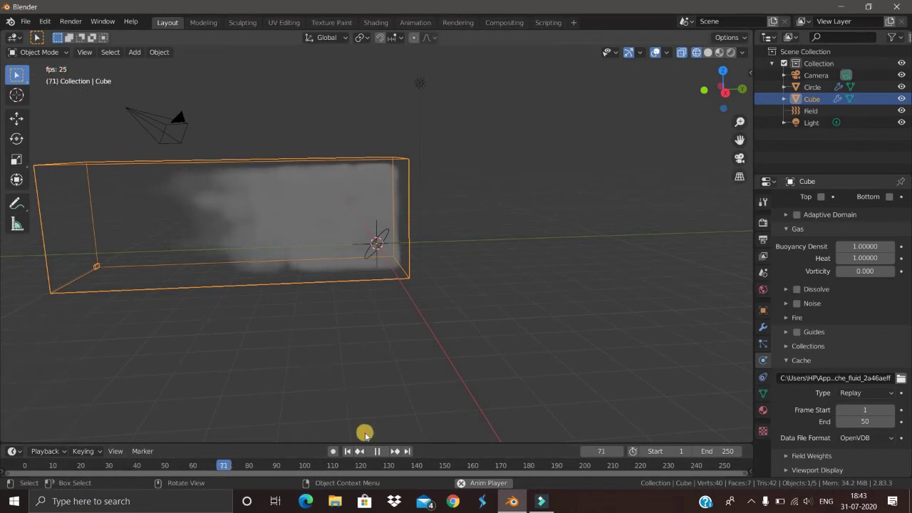
left_click(380, 452)
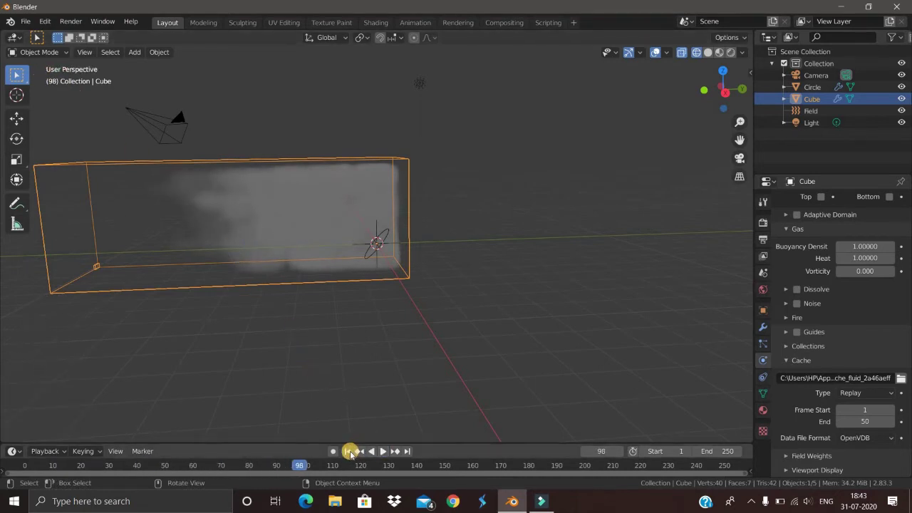
left_click(348, 452)
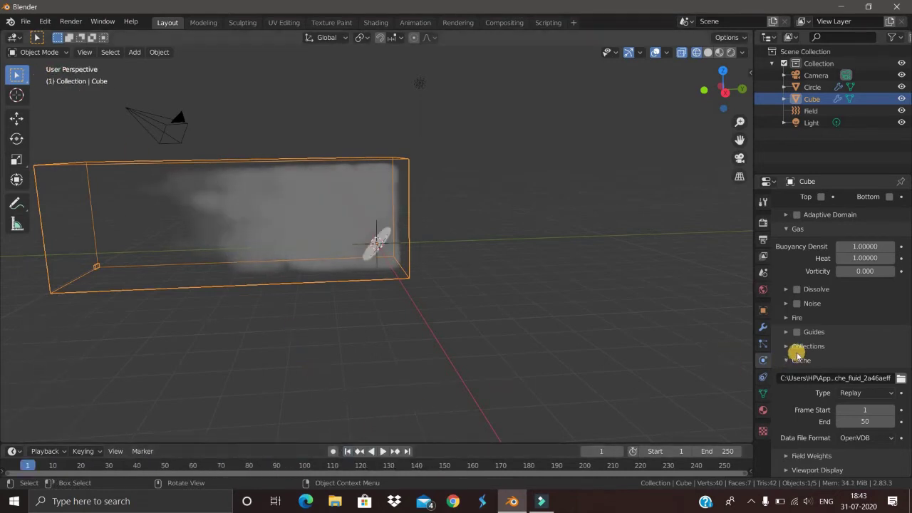
Set the circle emitter's flow source to the puff particle system, play the simulation briefly and return to frame 1
left_click(376, 243)
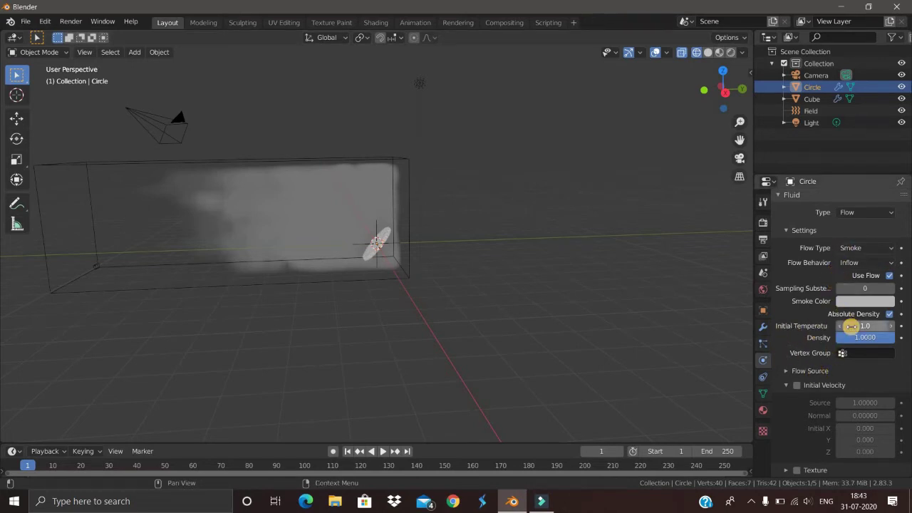
left_click(793, 370)
scroll(807, 342, "down", 2)
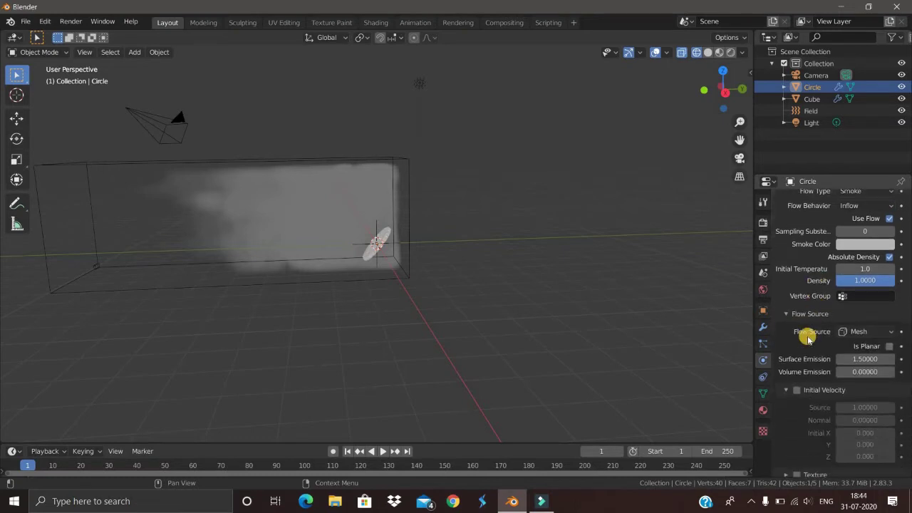
left_click(852, 331)
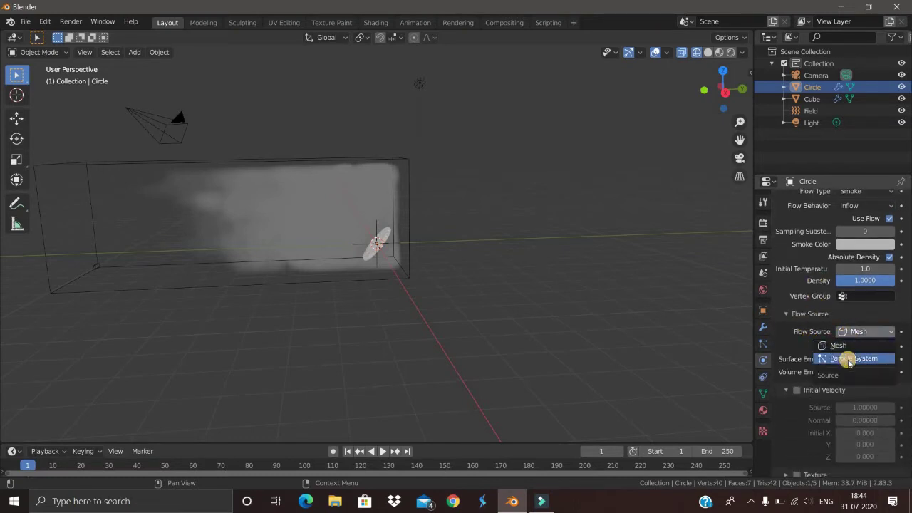
left_click(865, 359)
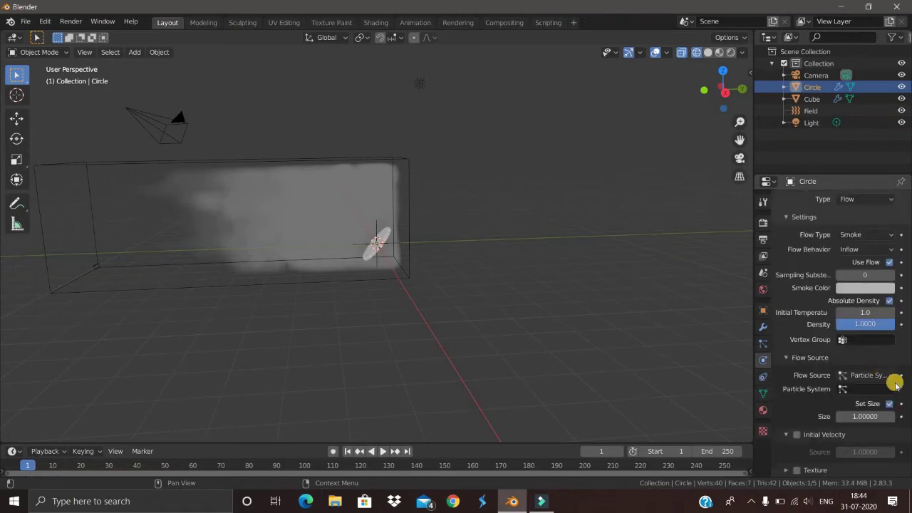
left_click(855, 388)
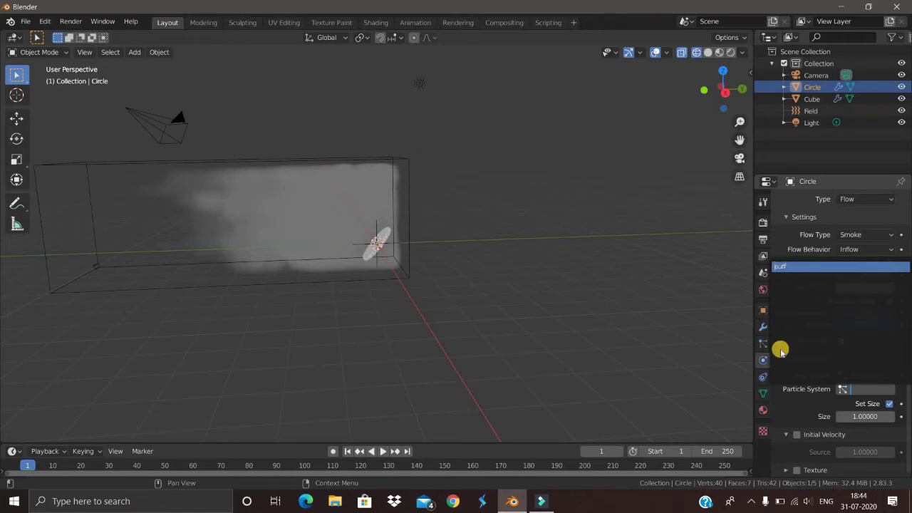
key("Return")
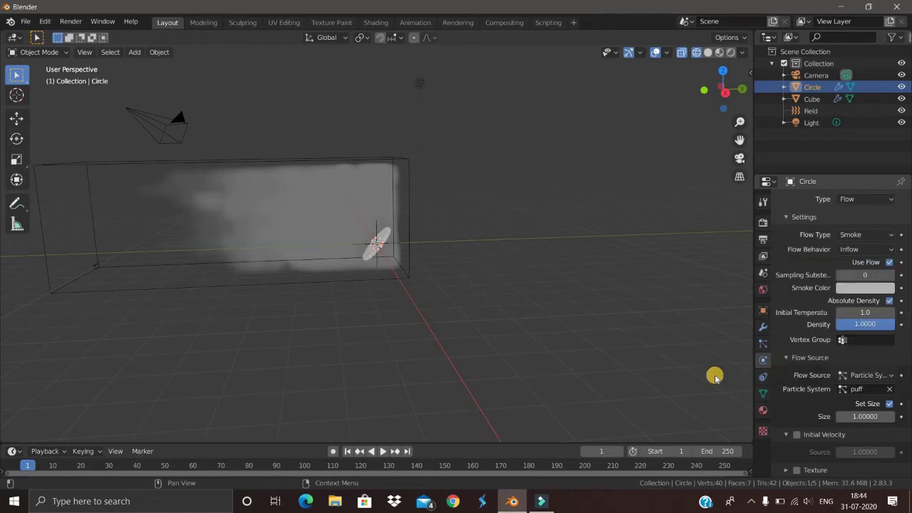
left_click(382, 450)
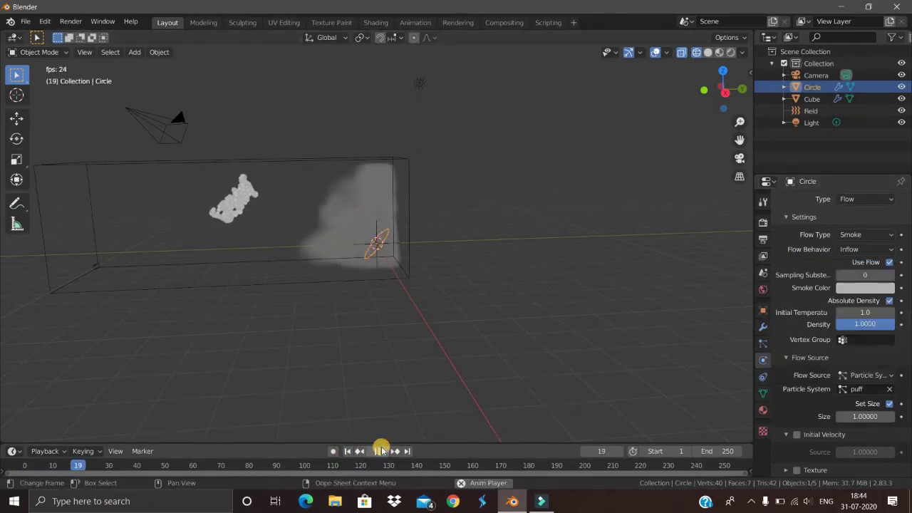
left_click(349, 451)
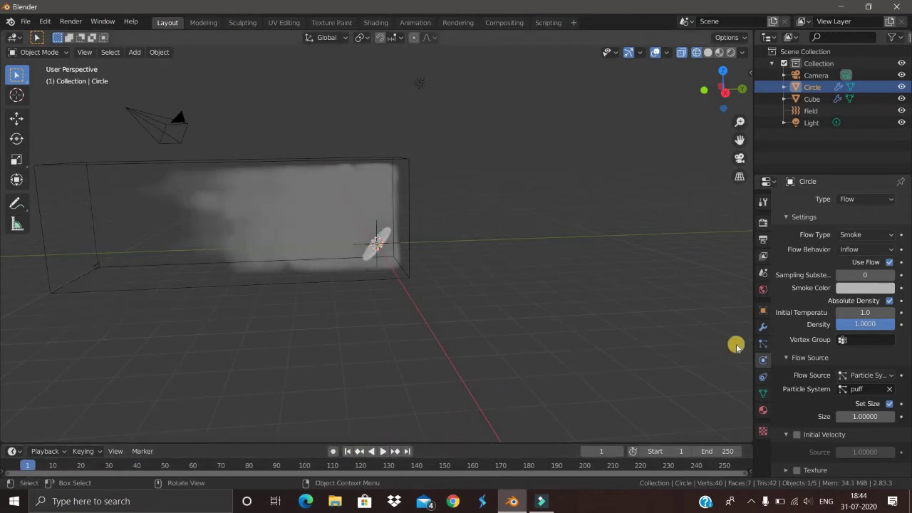
Enable Dissolve and Noise in the gas settings of the domain cube
left_click(217, 222)
scroll(781, 349, "down", 6)
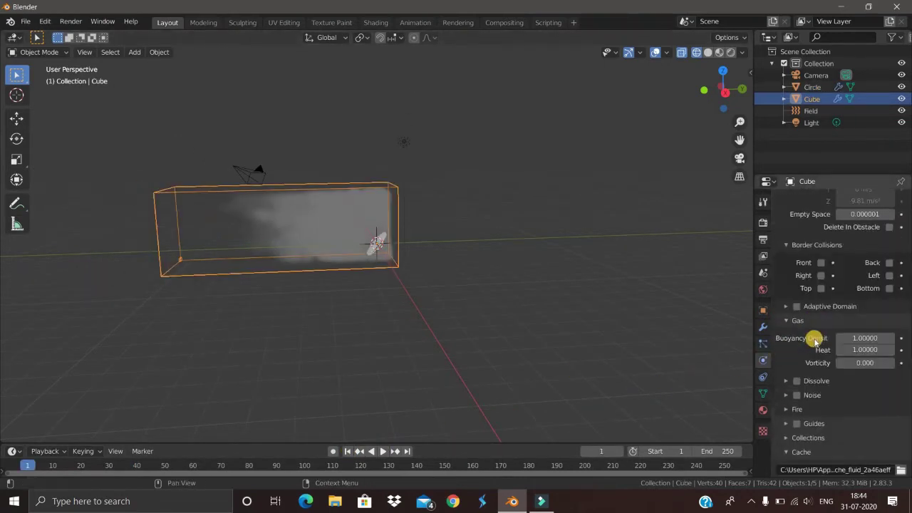
scroll(814, 336, "up", 5)
scroll(794, 332, "down", 8)
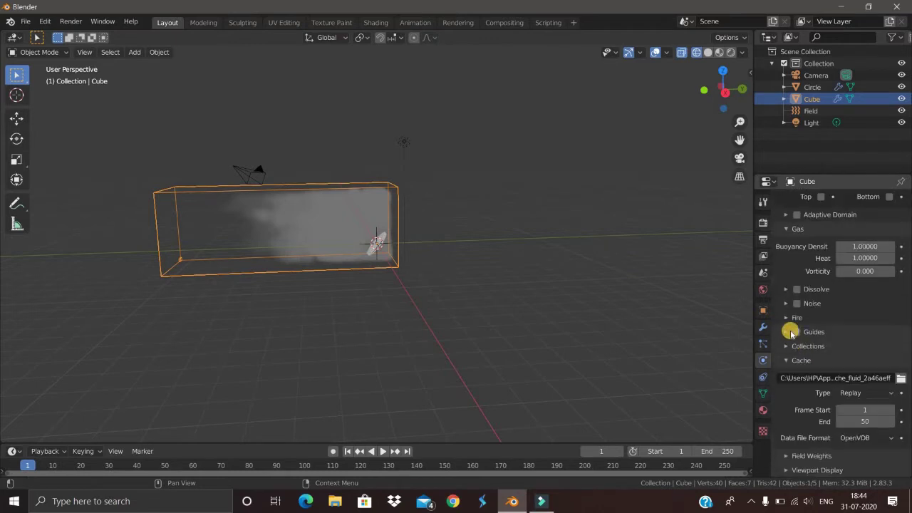
left_click(796, 302)
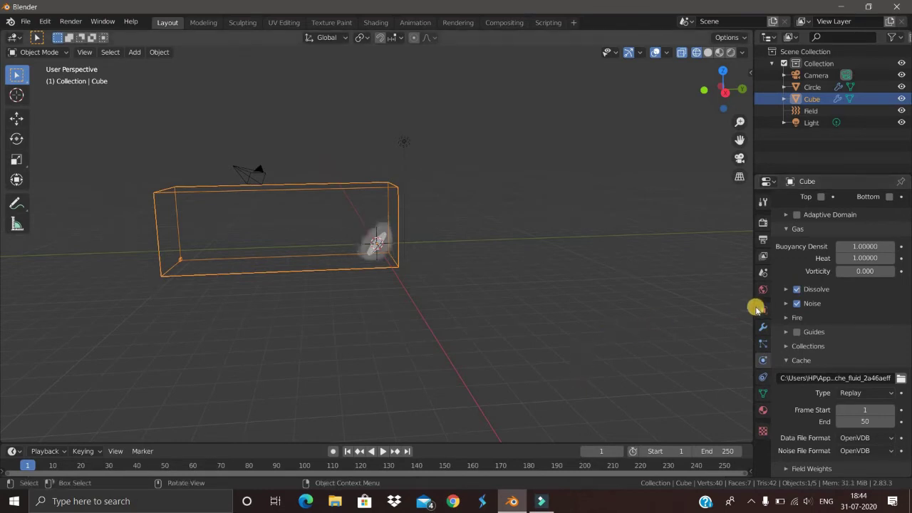
Set the domain's noise Upres Factor to 3
left_click(784, 305)
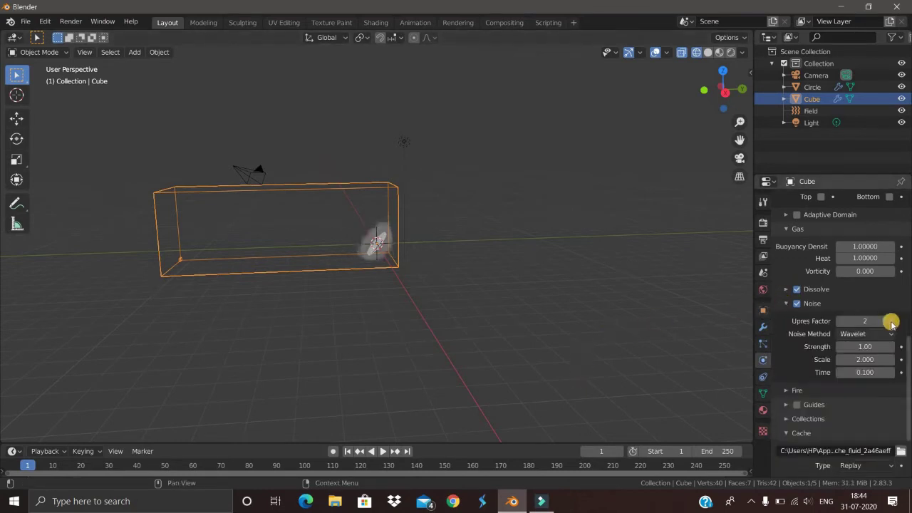
left_click(890, 322)
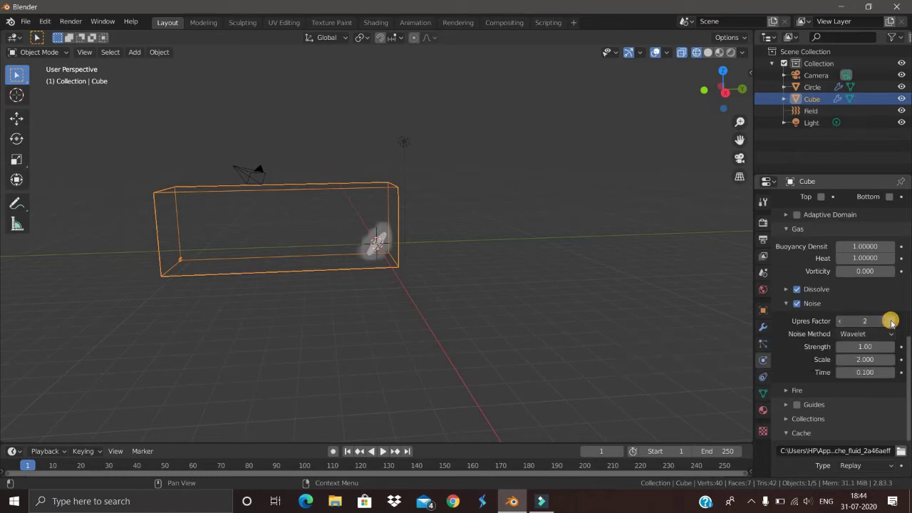
scroll(488, 332, "up", 5)
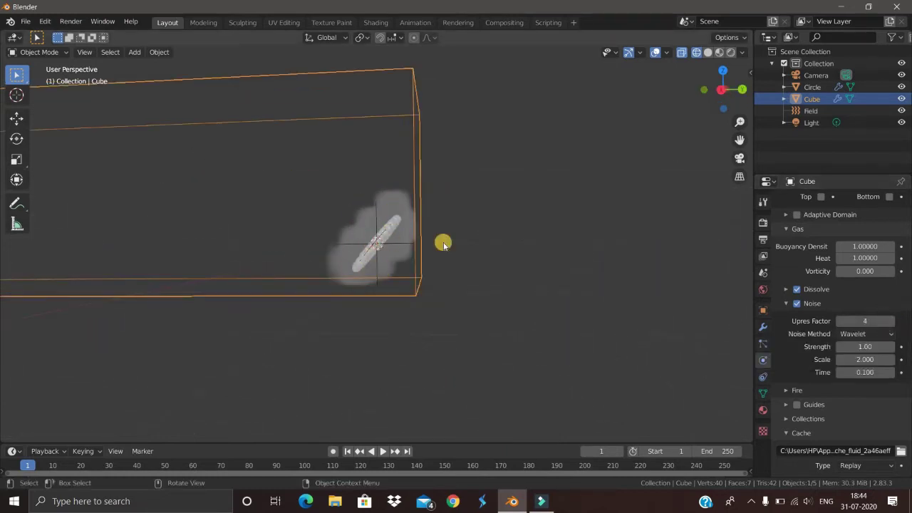
left_click(842, 321)
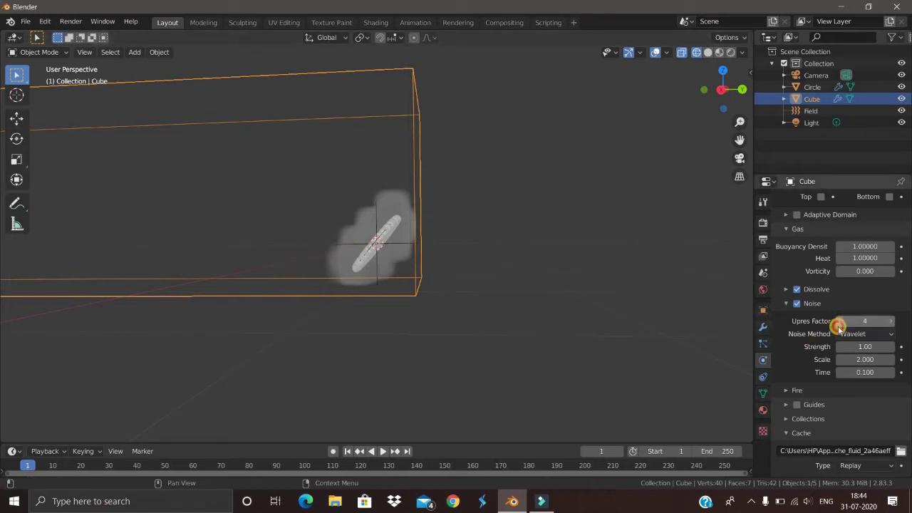
Play the smoke simulation with noise and dissolve, stop it and return to frame 1
scroll(422, 376, "down", 5)
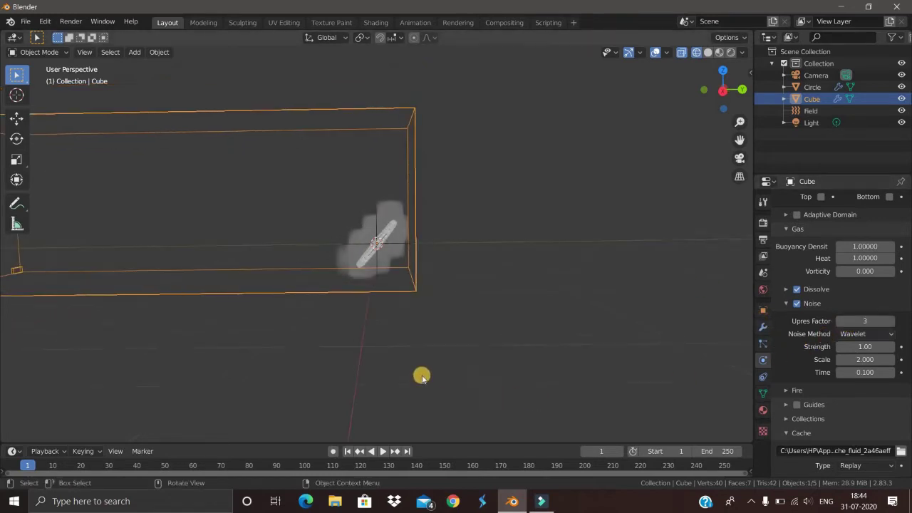
left_click(382, 451)
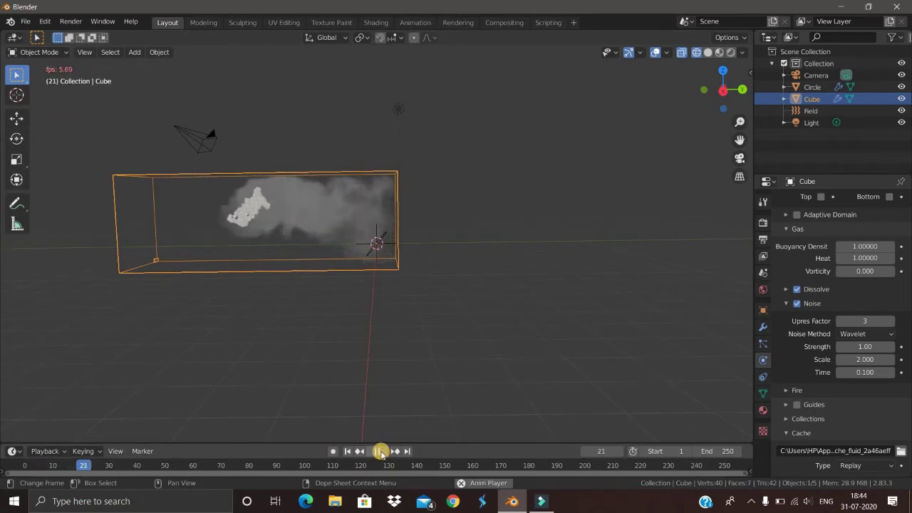
key("space")
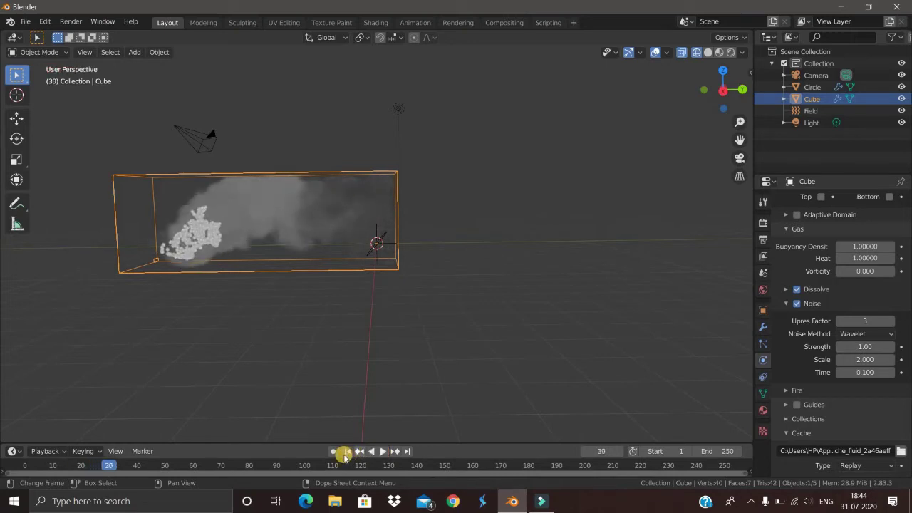
left_click(347, 452)
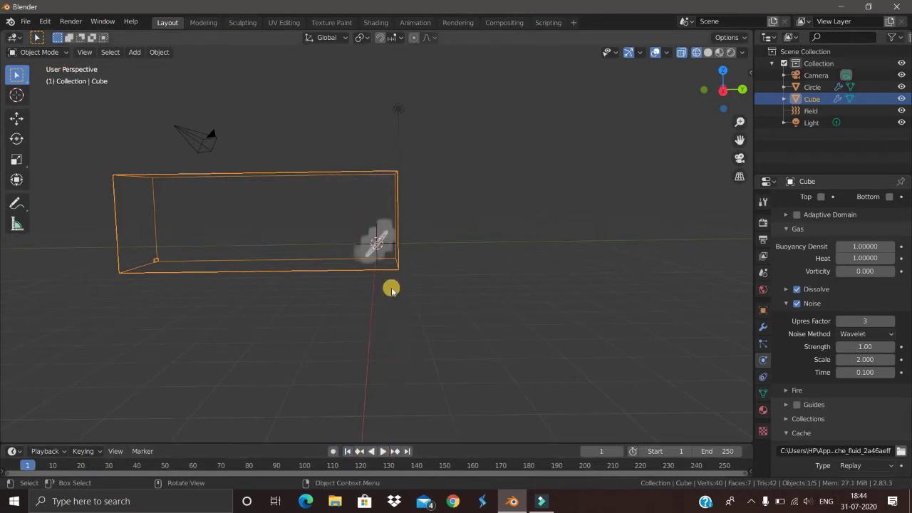
Change the circle emitter's flow type to Fire + Smoke, play the simulation briefly and return to frame 1
scroll(401, 312, "up", 5)
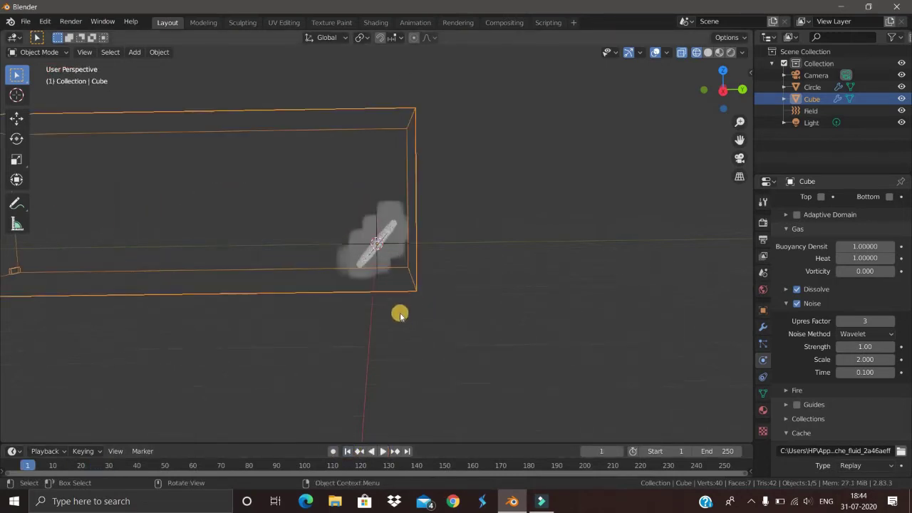
left_click(367, 257)
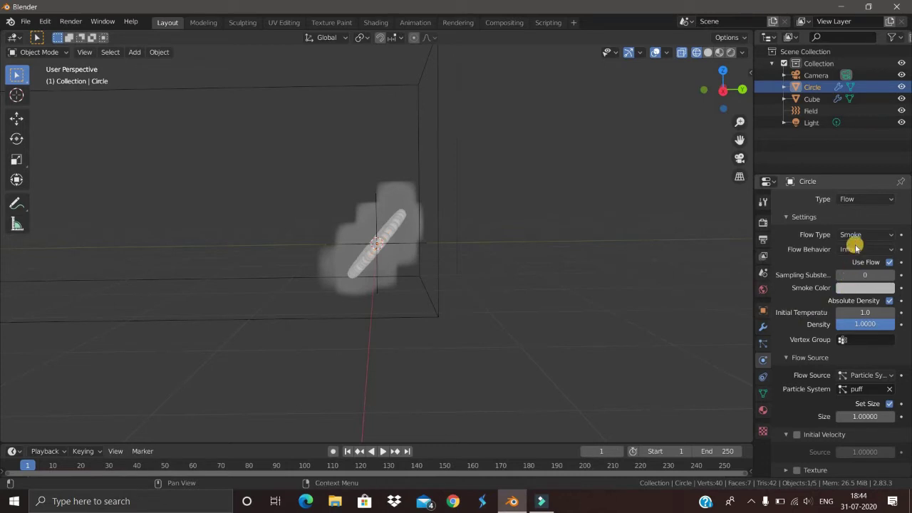
left_click(853, 235)
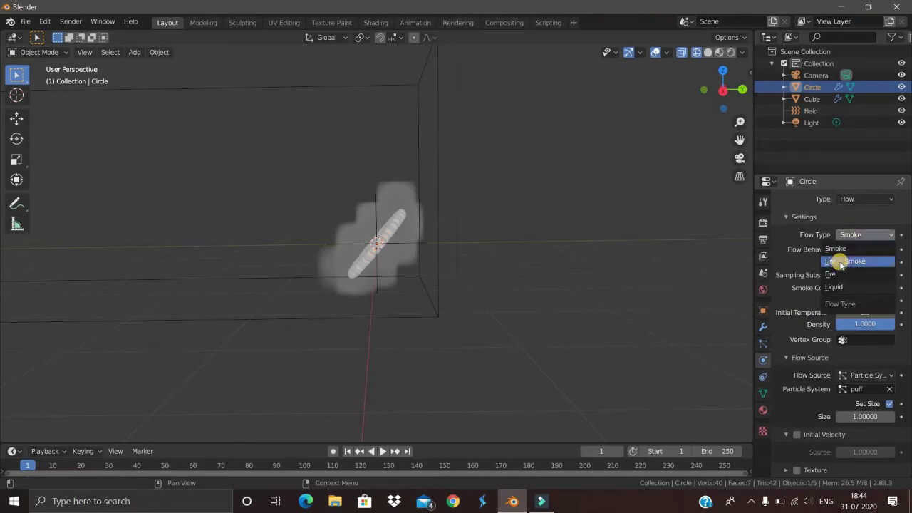
left_click(841, 262)
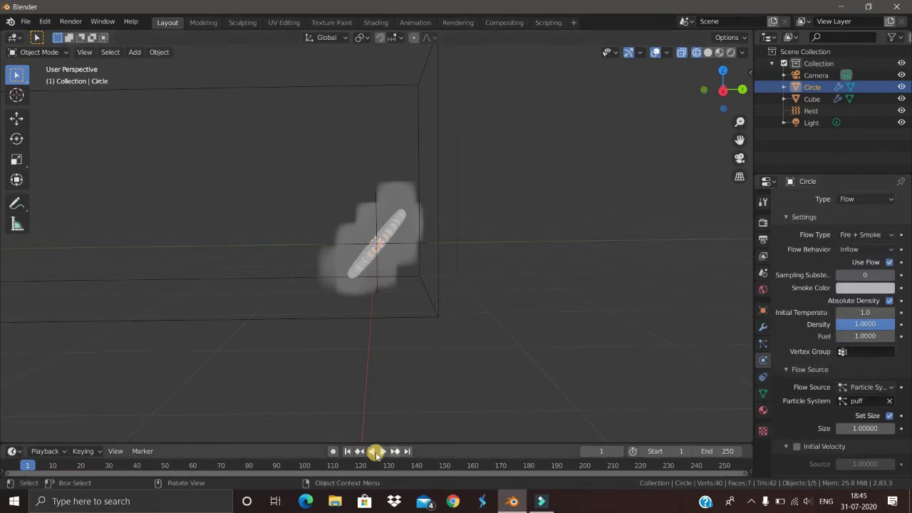
left_click(382, 452)
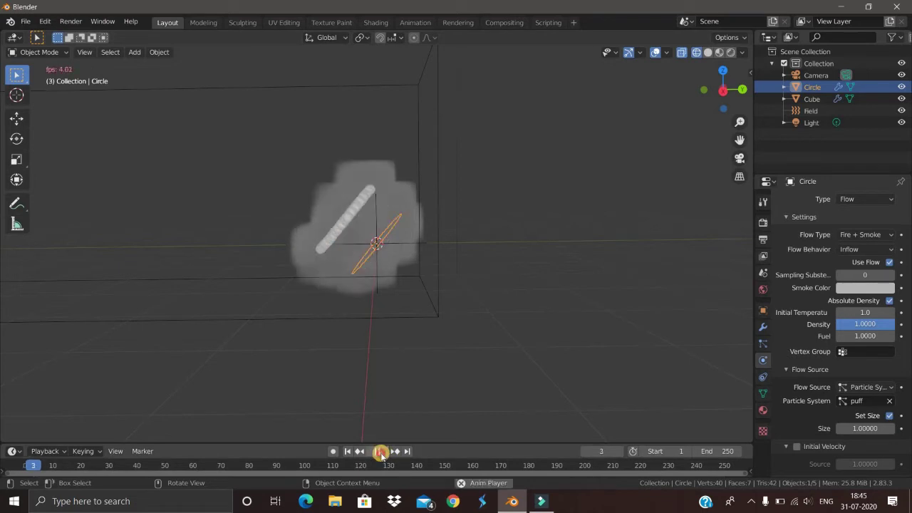
left_click(350, 452)
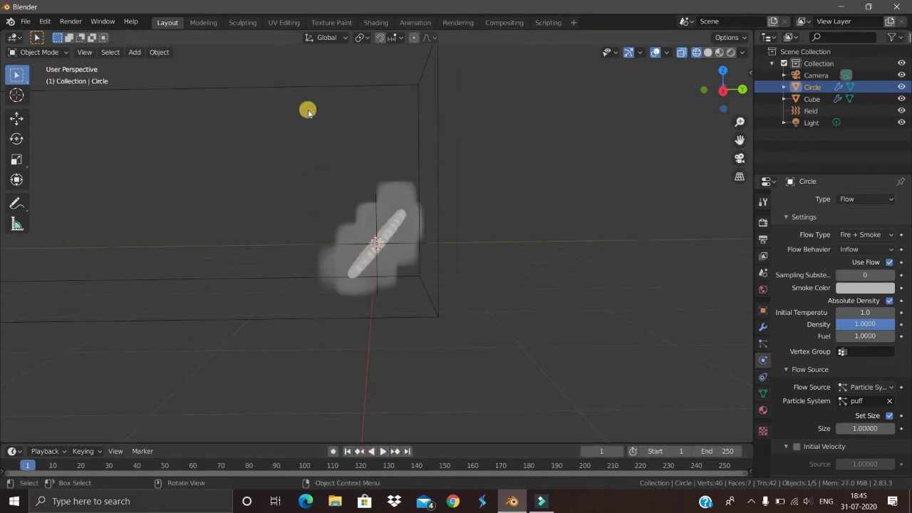
Refresh the domain cube's simulation cache by choosing Replay again as its cache type
left_click(308, 88)
scroll(809, 356, "down", 12)
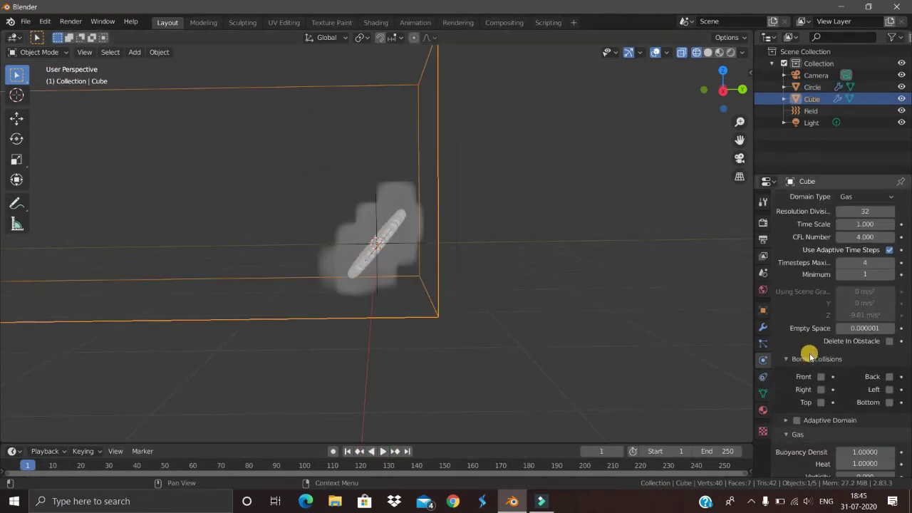
scroll(822, 375, "down", 3)
left_click(852, 379)
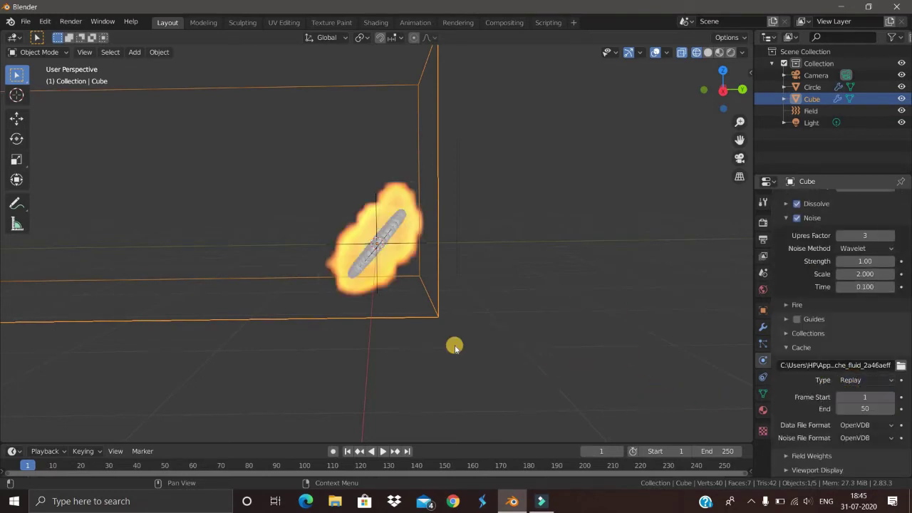
Play the fire and smoke simulation through the whole box twice and return to frame 1
middle_click_drag(454, 344, 387, 452)
left_click(384, 452)
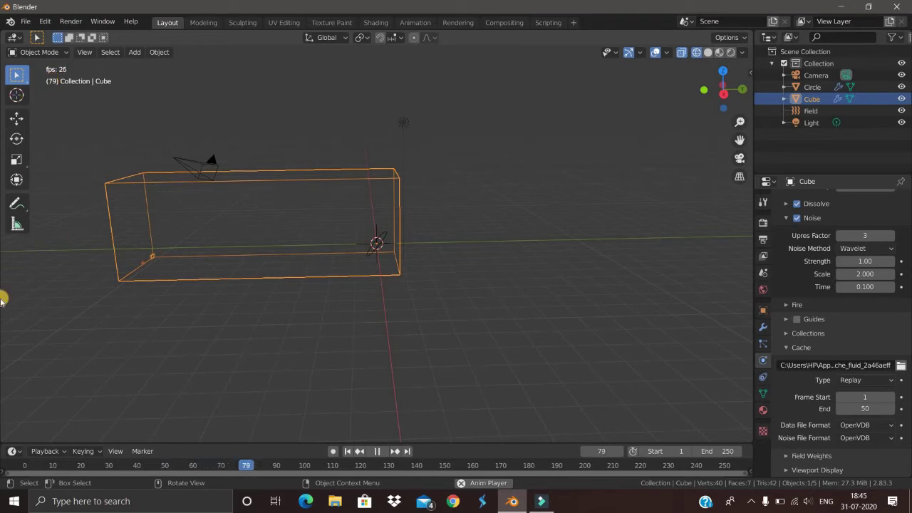
left_click(377, 451)
left_click(347, 451)
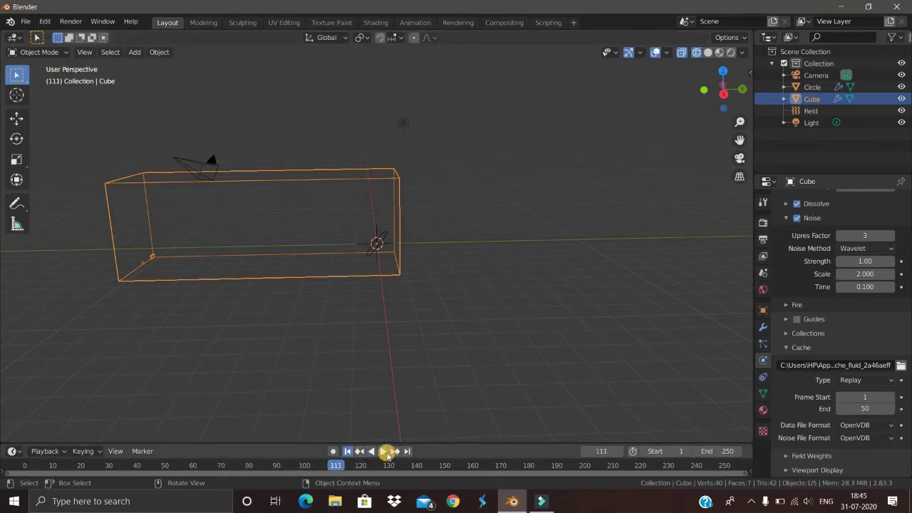
left_click(383, 451)
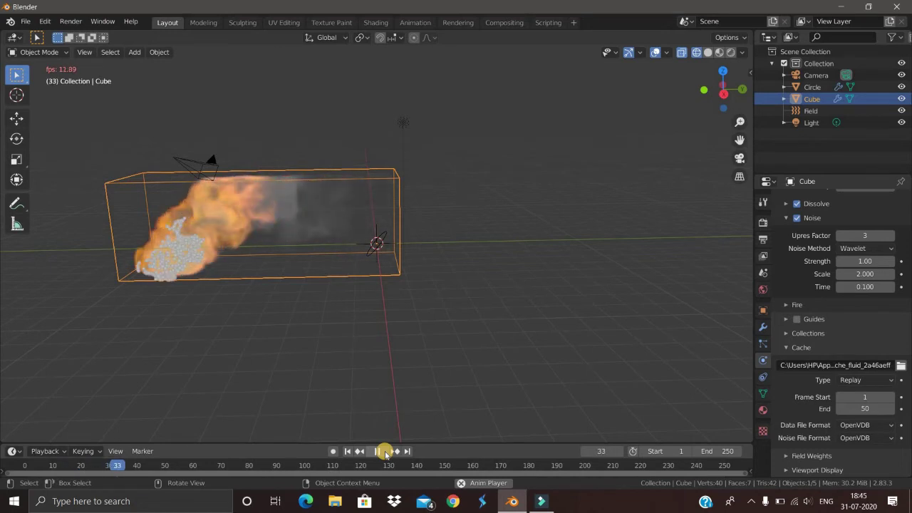
left_click(375, 457)
left_click(349, 451)
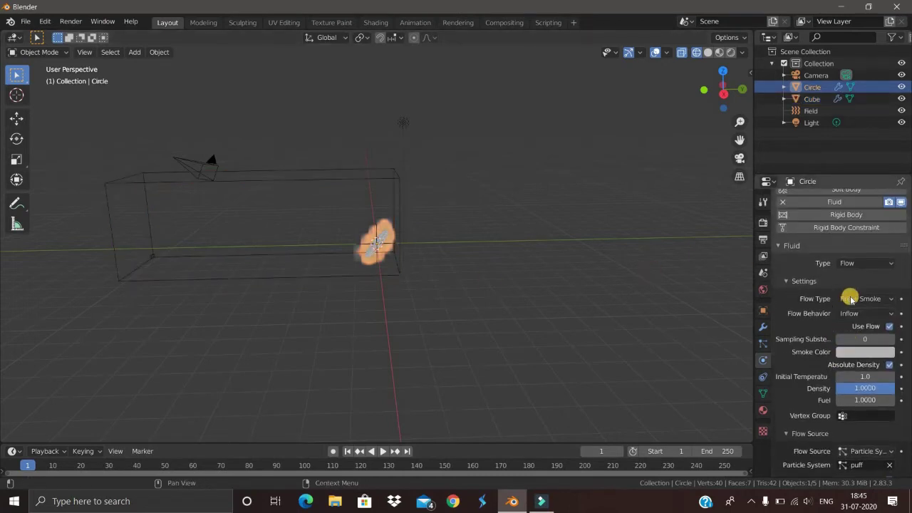
Set the circle emitter's flow type to Fire and refresh the domain cube's cache by choosing the Replay type again
left_click(863, 298)
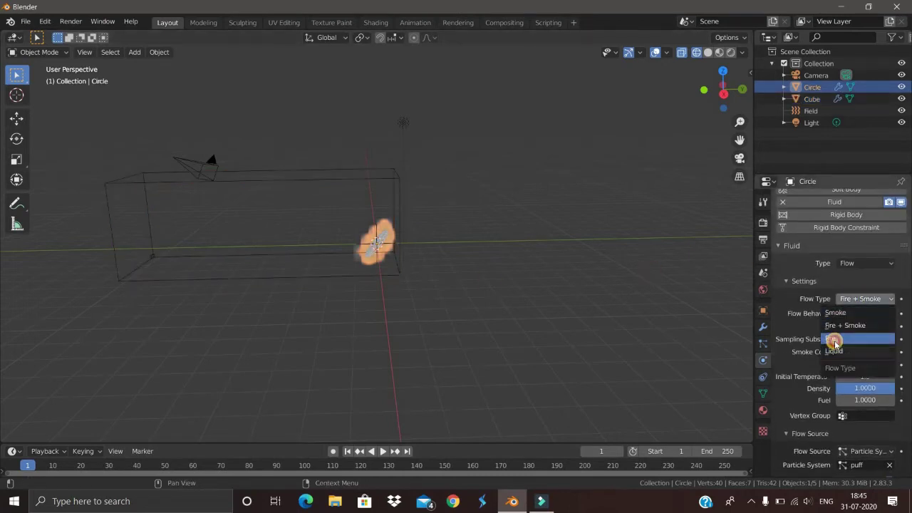
scroll(326, 202, "down", 3)
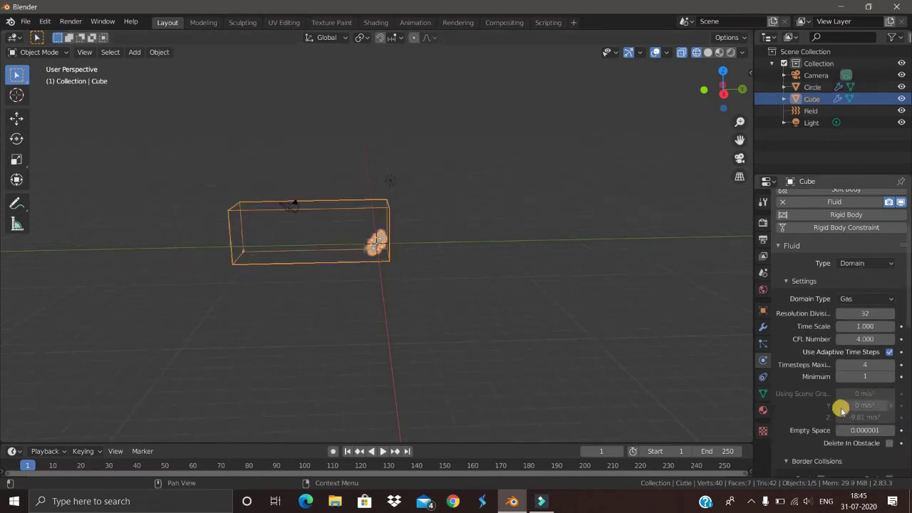
scroll(844, 408, "down", 8)
scroll(857, 412, "down", 3)
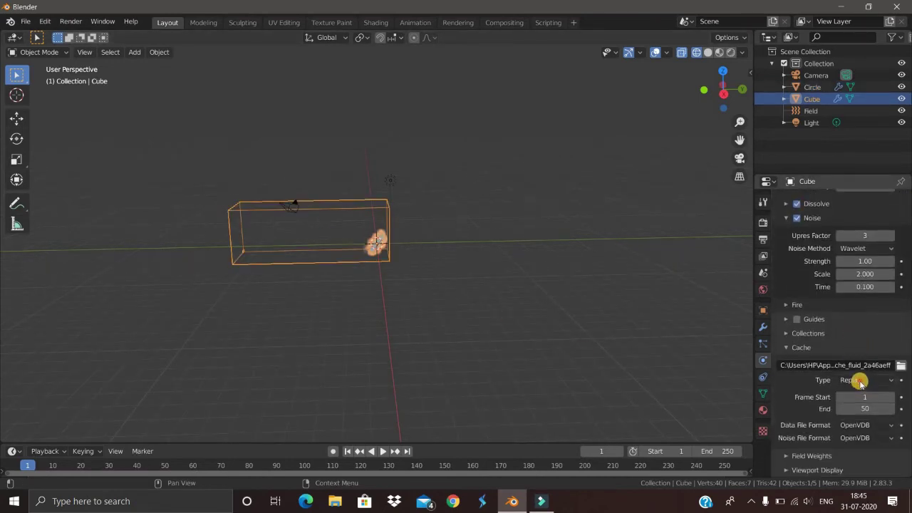
left_click(862, 380)
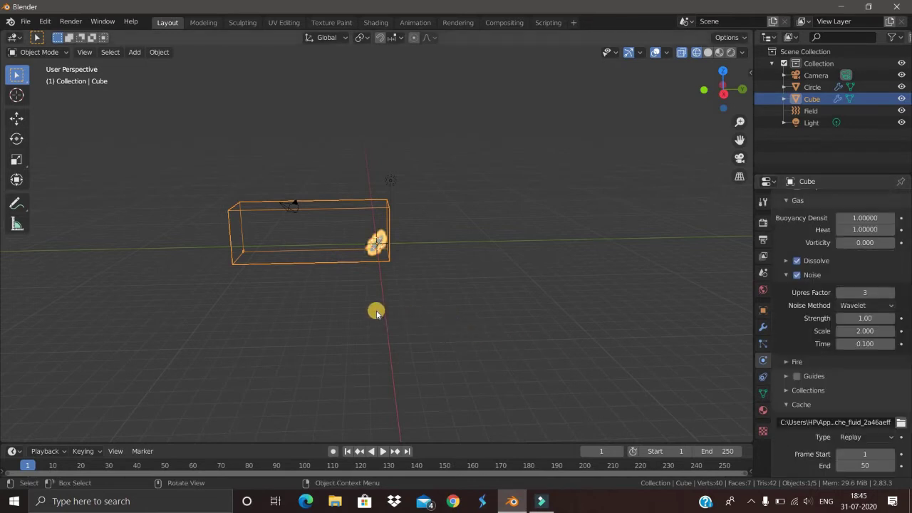
Play the fire simulation through the domain box twice and return to frame 1
scroll(368, 312, "up", 4)
middle_click_drag(363, 311, 350, 301)
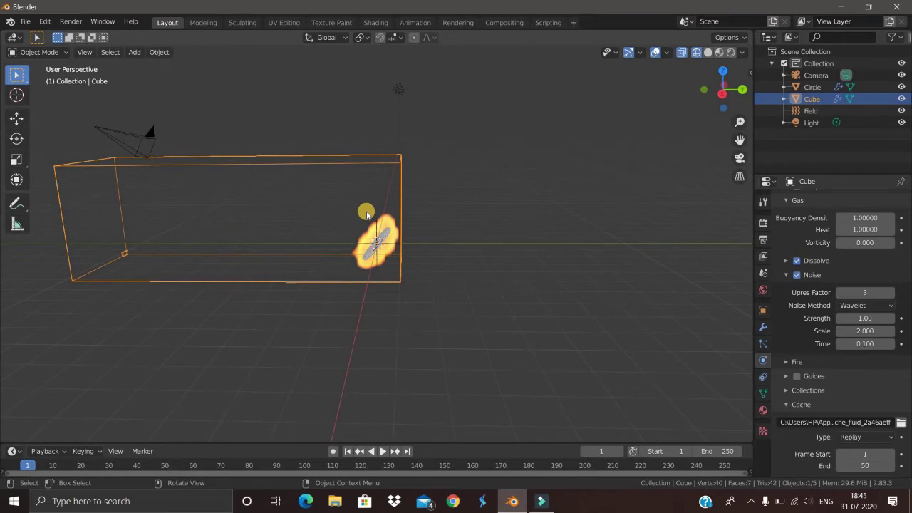
left_click(383, 453)
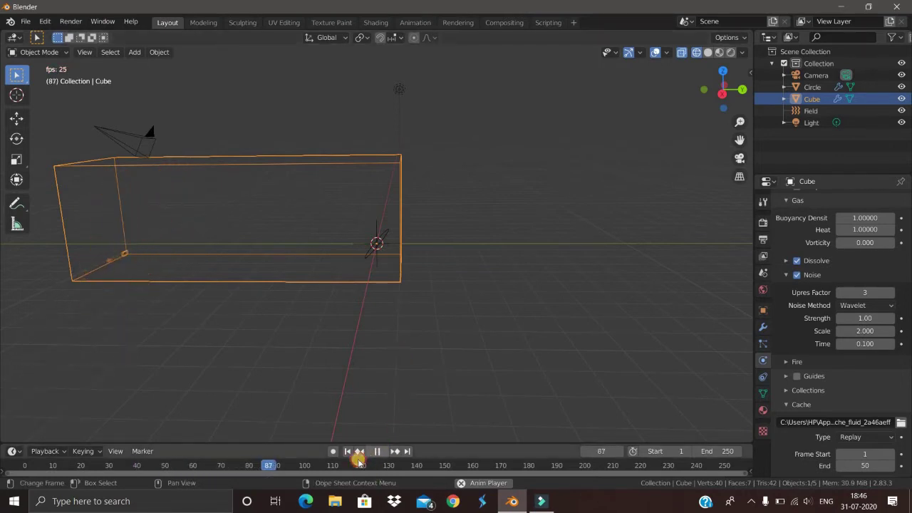
key("space")
key("shift+Left")
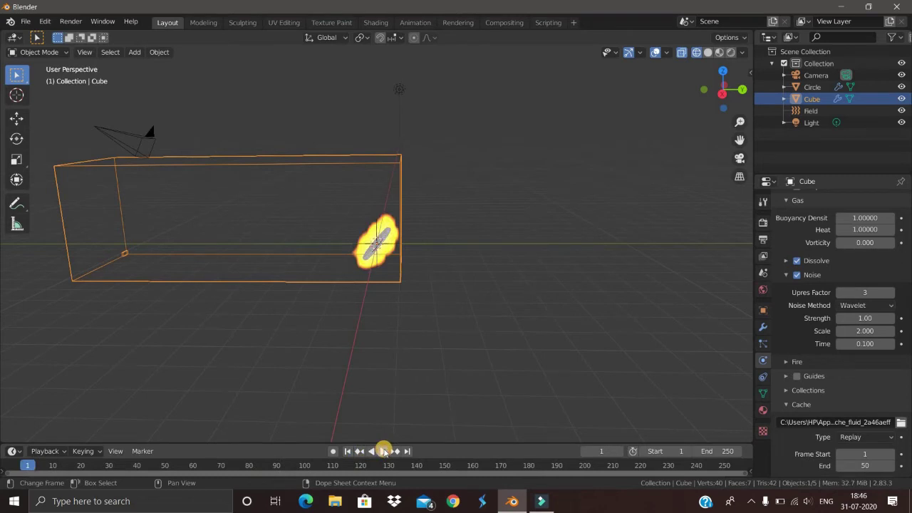
left_click(384, 451)
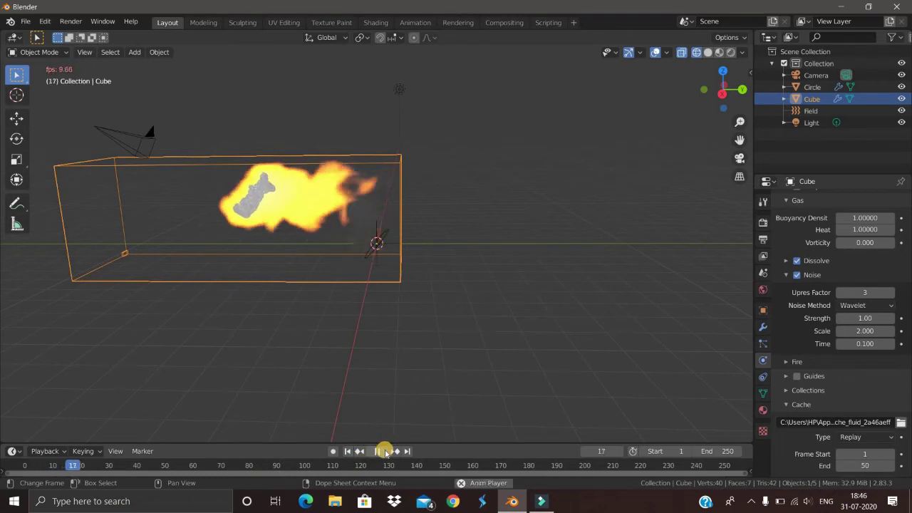
left_click(348, 452)
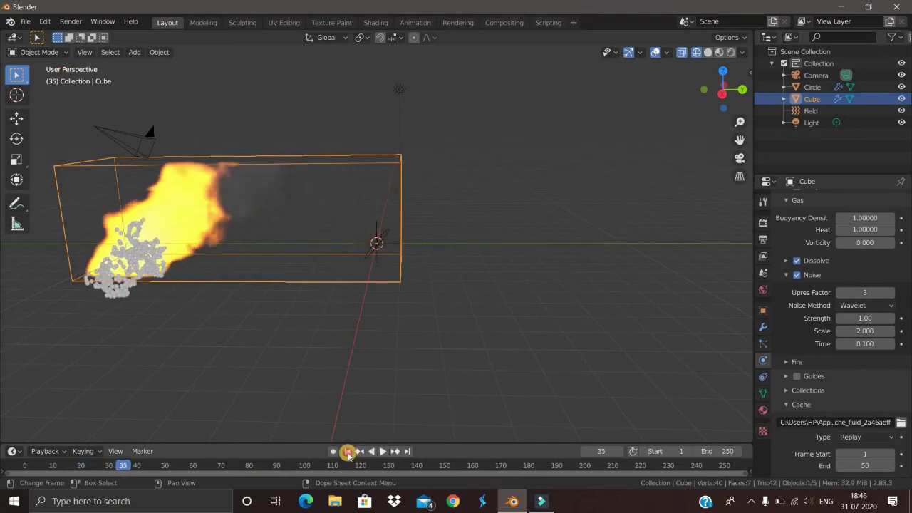
Set the circle emitter's fluid flow type to Smoke
left_click(377, 261)
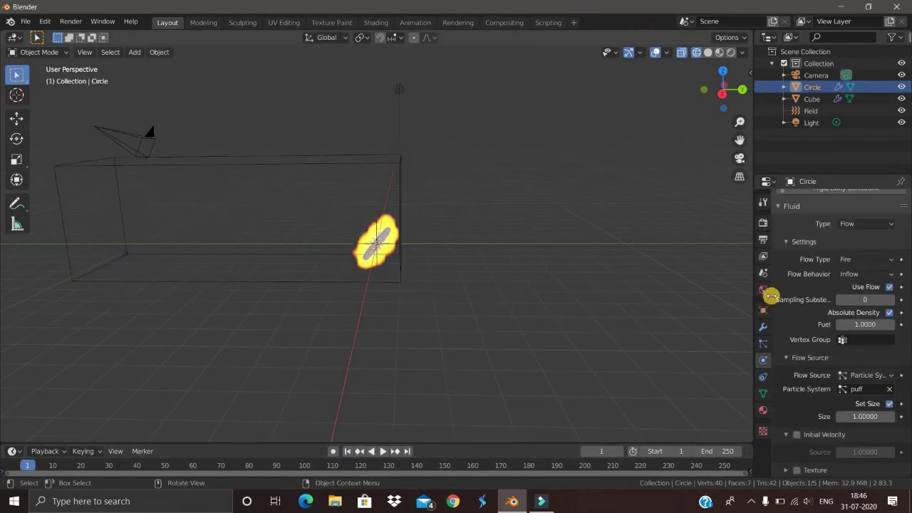
left_click(862, 259)
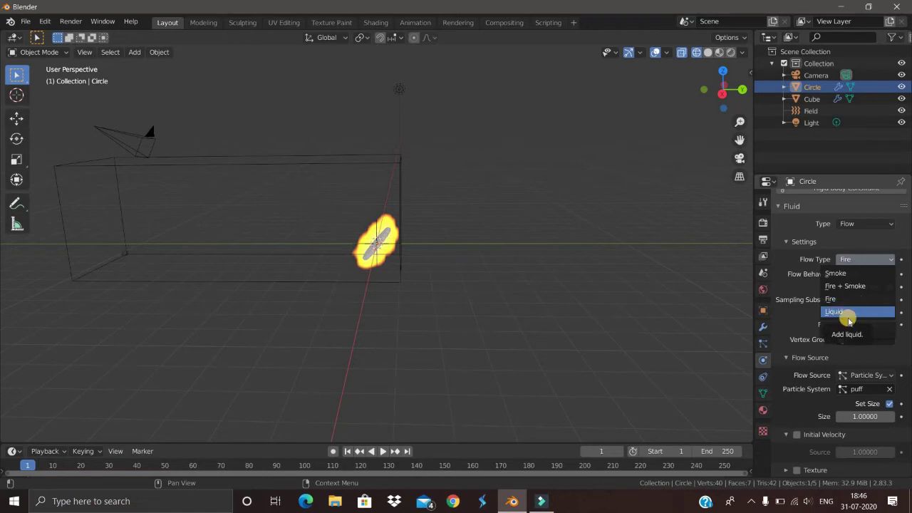
left_click(859, 257)
left_click(849, 262)
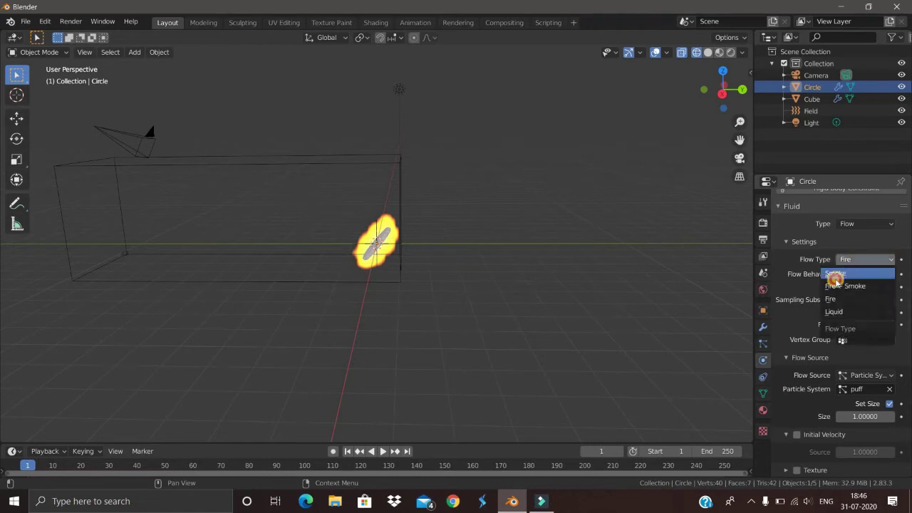
key("Return")
Refresh the domain cube's simulation cache by choosing Replay again as its cache type
scroll(399, 235, "down", 1)
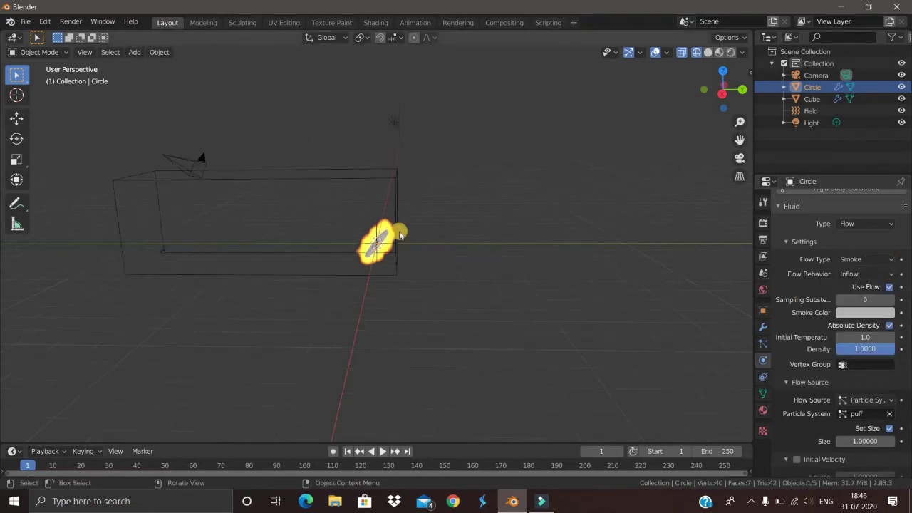
left_click(441, 285)
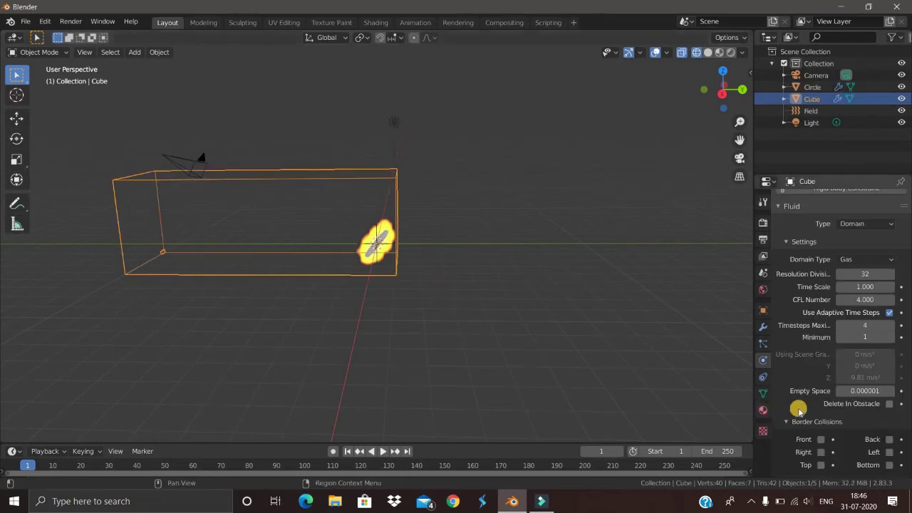
scroll(799, 413, "down", 10)
scroll(825, 422, "down", 4)
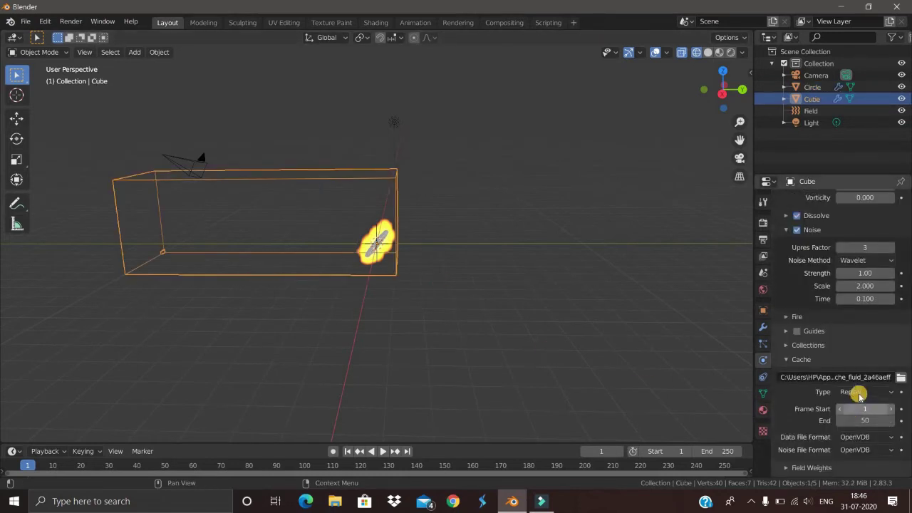
left_click(857, 392)
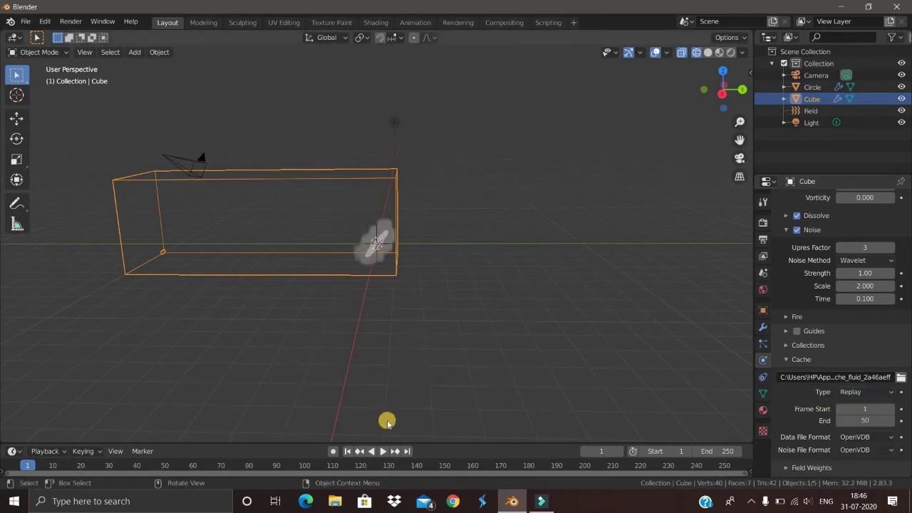
Play the smoke simulation through the domain box twice and return to frame 1
scroll(381, 406, "up", 4)
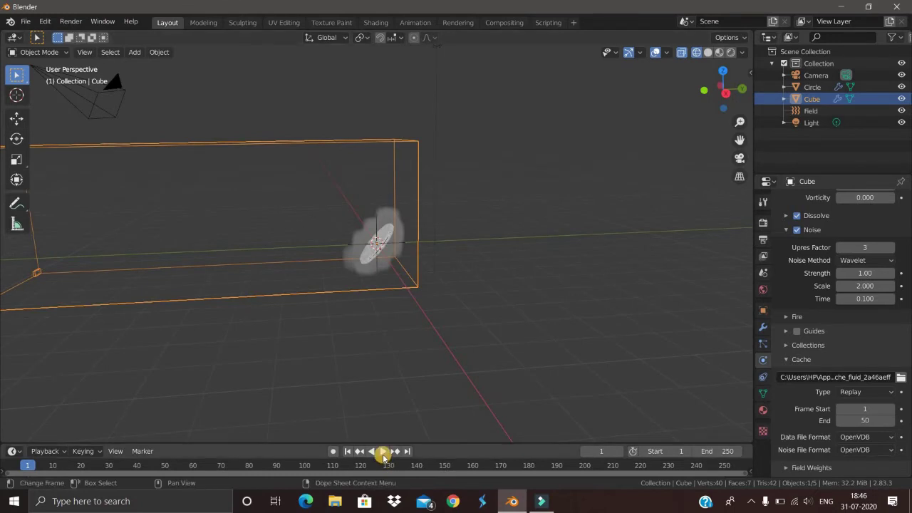
left_click(383, 452)
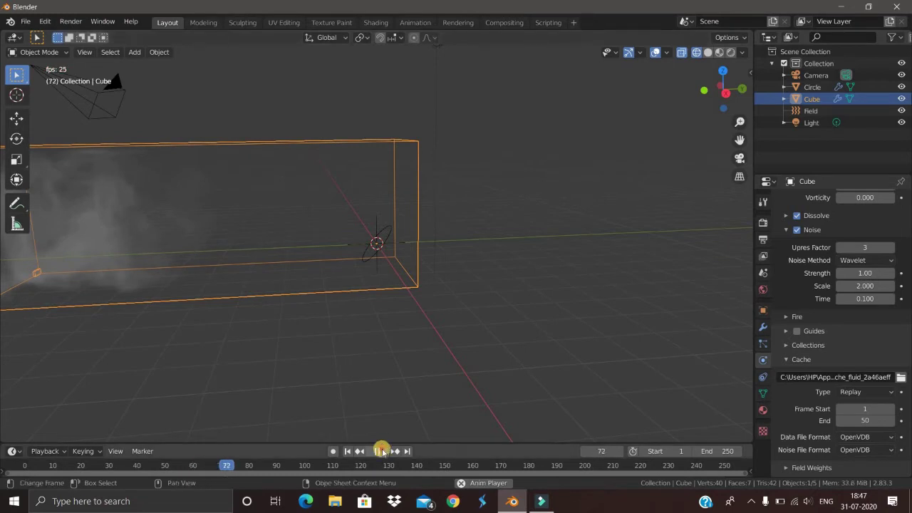
left_click(347, 456)
left_click(387, 453)
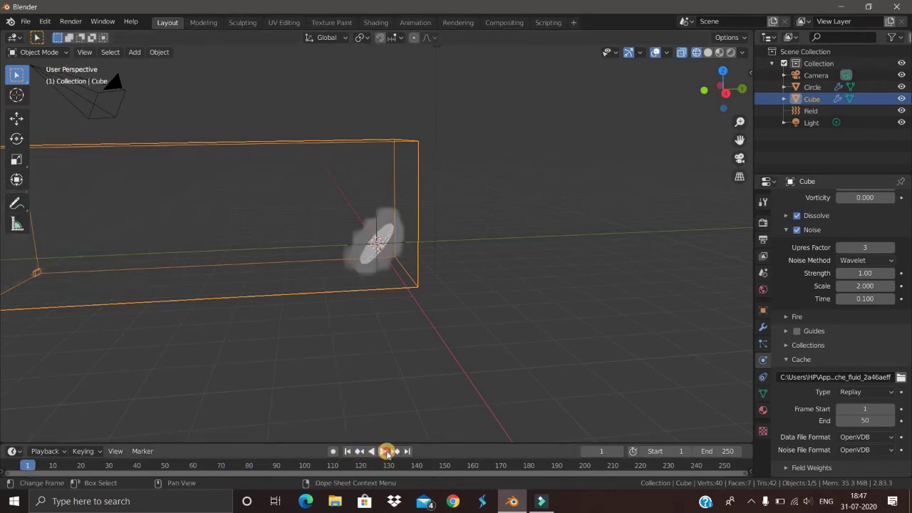
left_click(385, 453)
left_click(349, 451)
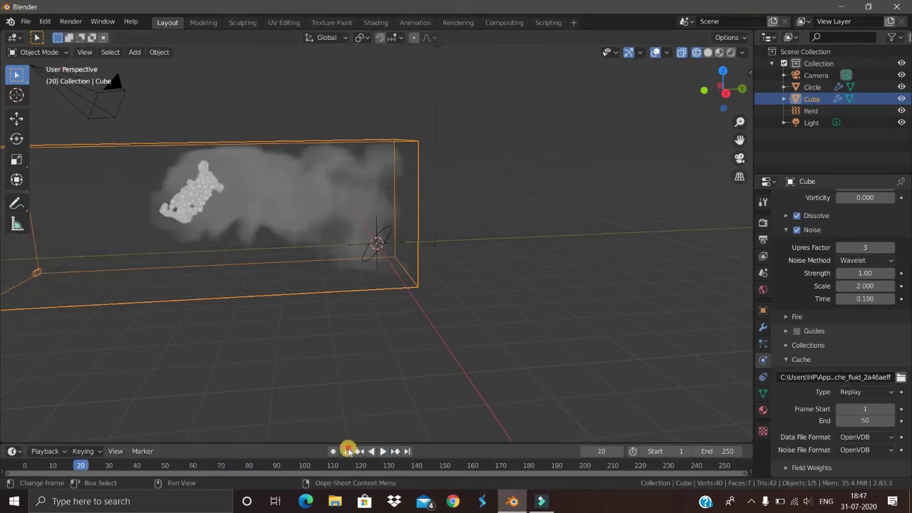
Look through the domain cube's fluid settings, from resolution and border collisions to gas, noise and cache
scroll(504, 275, "down", 3)
middle_click_drag(519, 289, 494, 294)
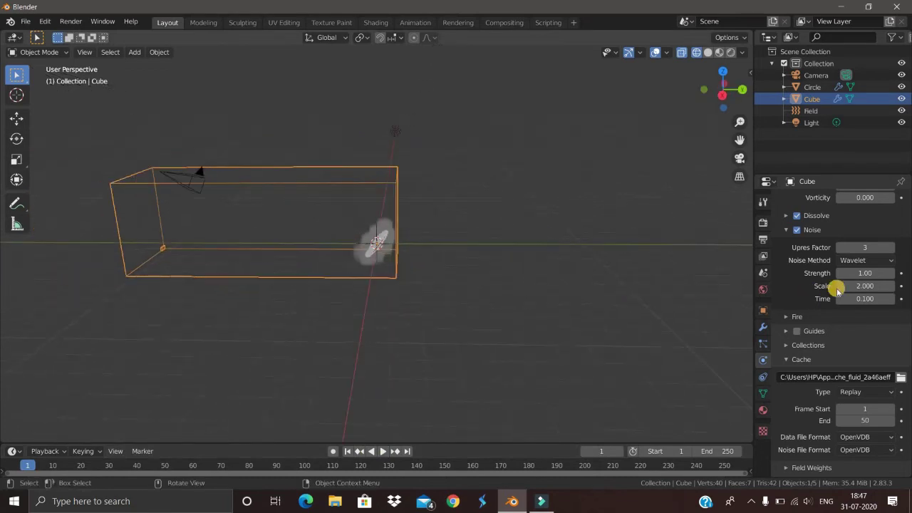
scroll(828, 290, "up", 15)
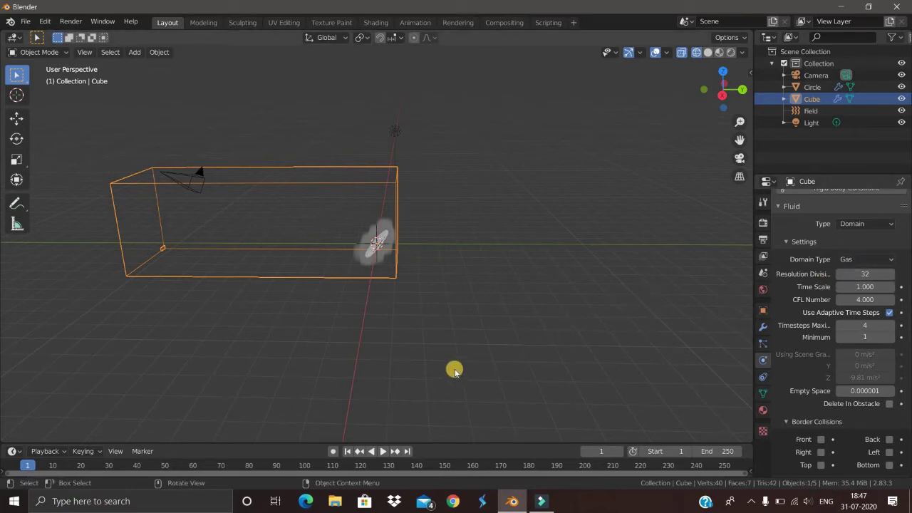
middle_click_drag(456, 368, 520, 349)
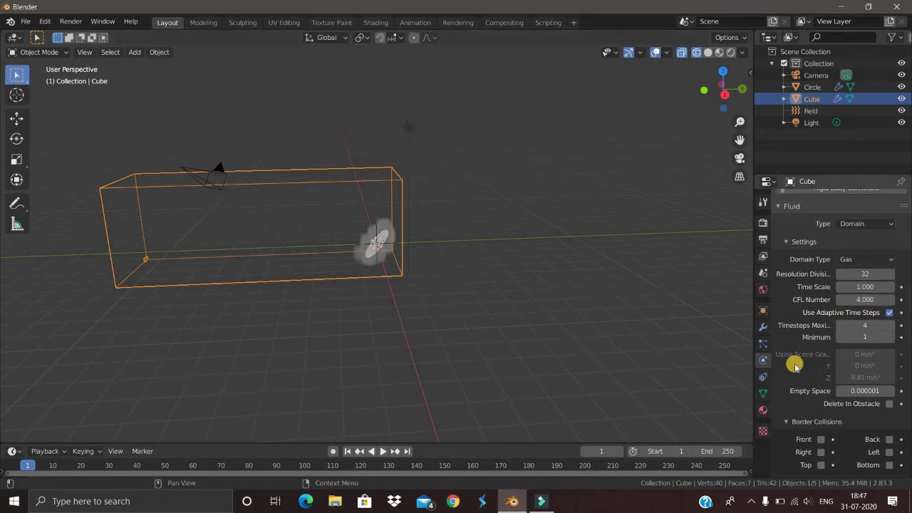
scroll(792, 388, "down", 8)
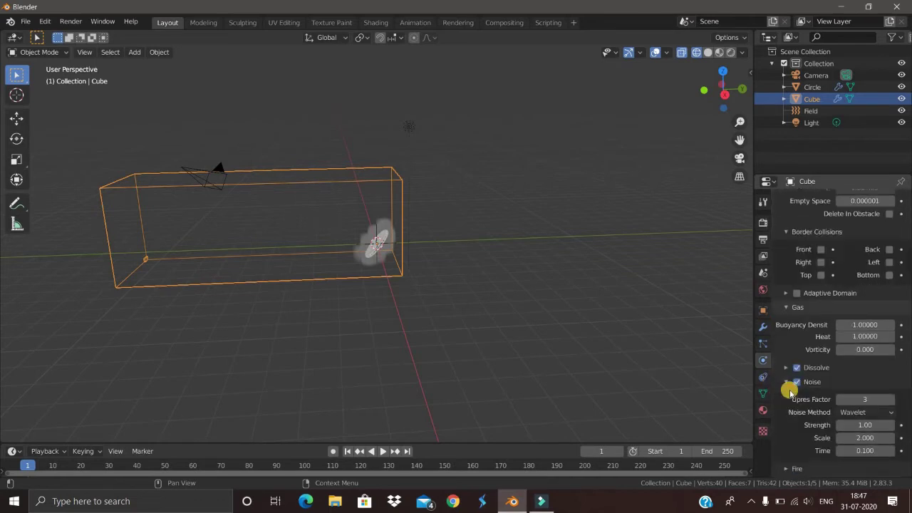
scroll(796, 368, "down", 2)
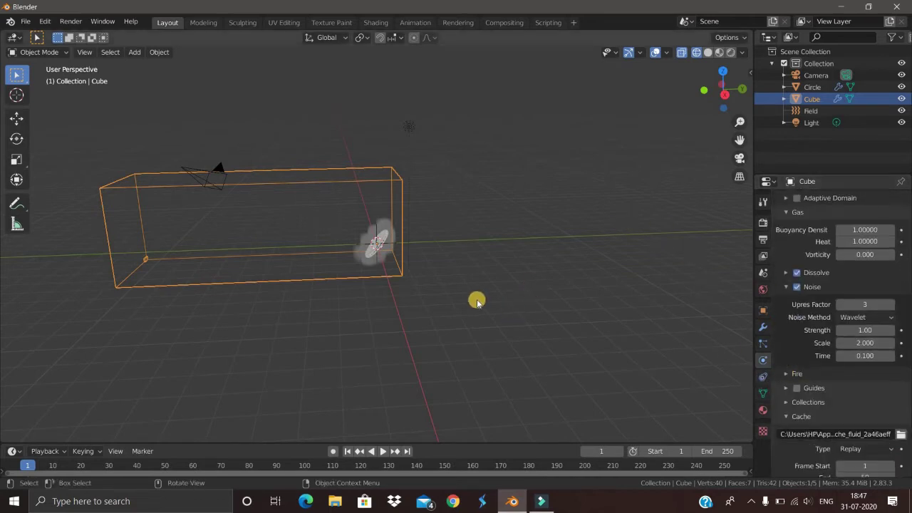
Align the camera to a front-side view of the domain box, check its placement from outside and return to the camera view
middle_click_drag(466, 296, 453, 312)
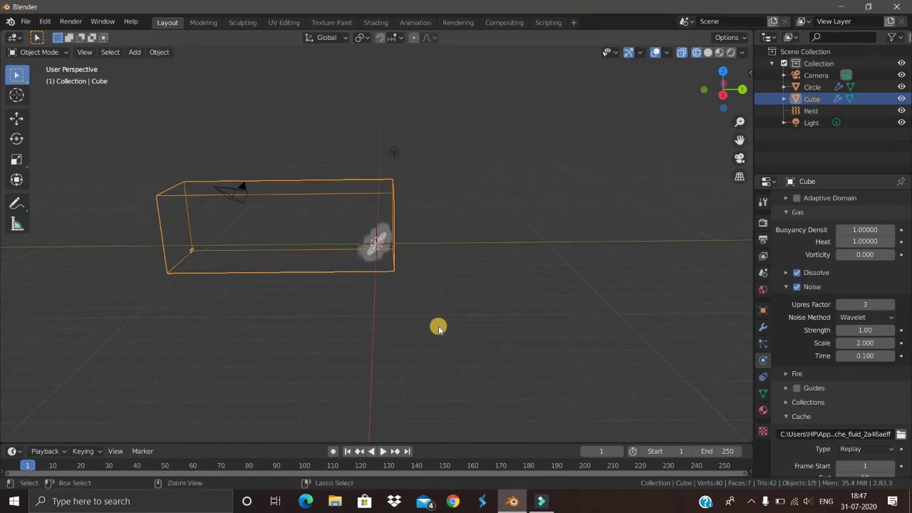
key("KP_0")
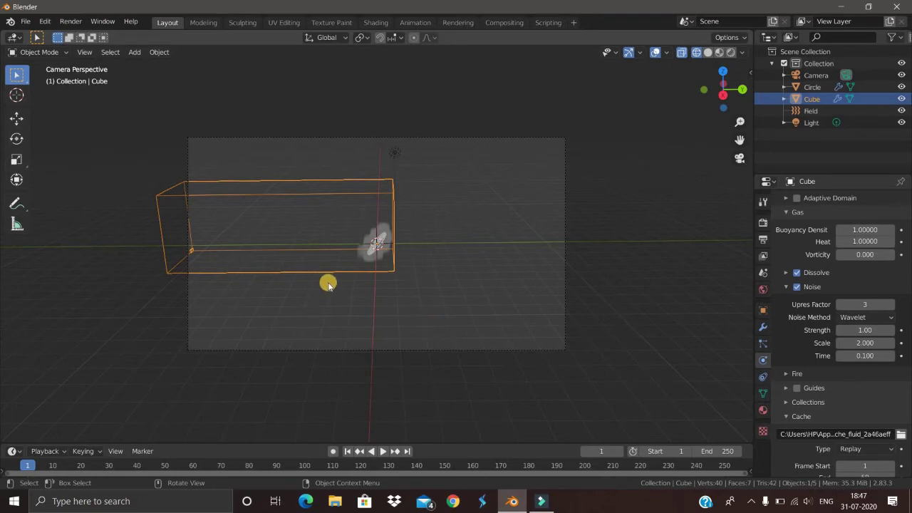
middle_click_drag(325, 281, 339, 285)
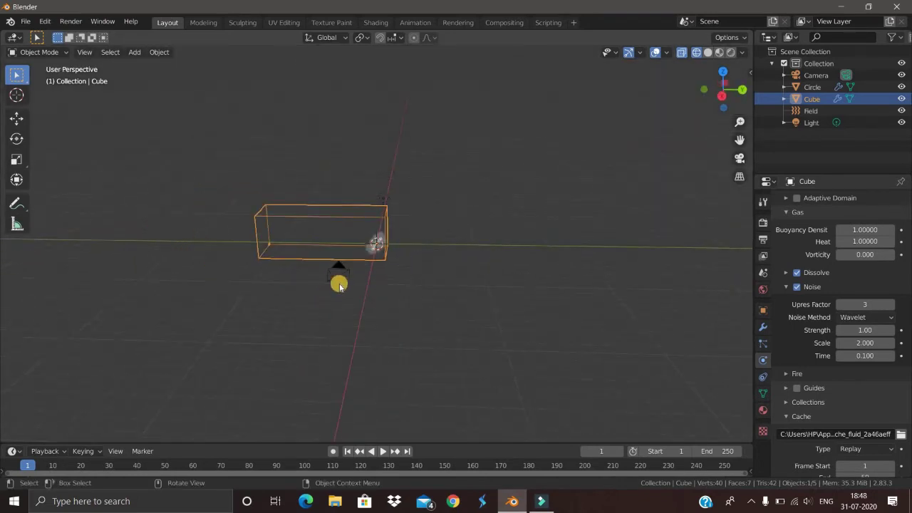
scroll(417, 248, "up", 5)
scroll(417, 247, "down", 4)
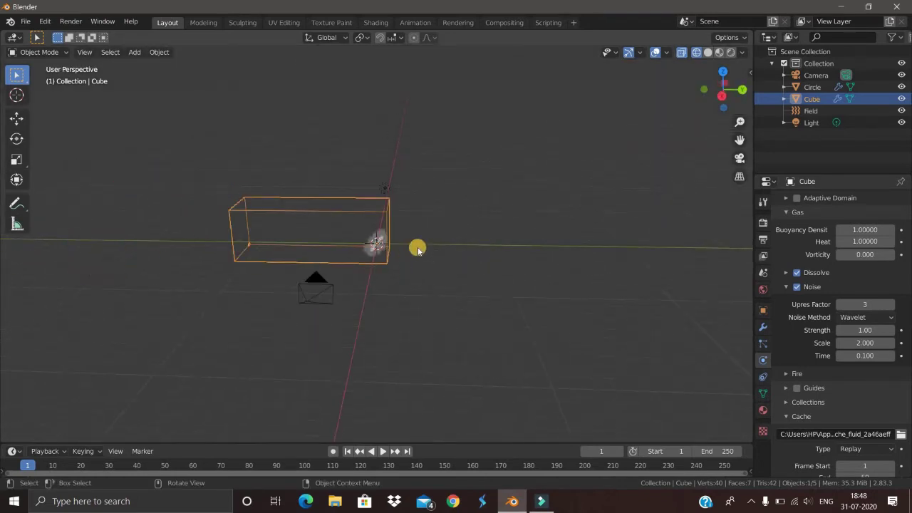
key("KP_0")
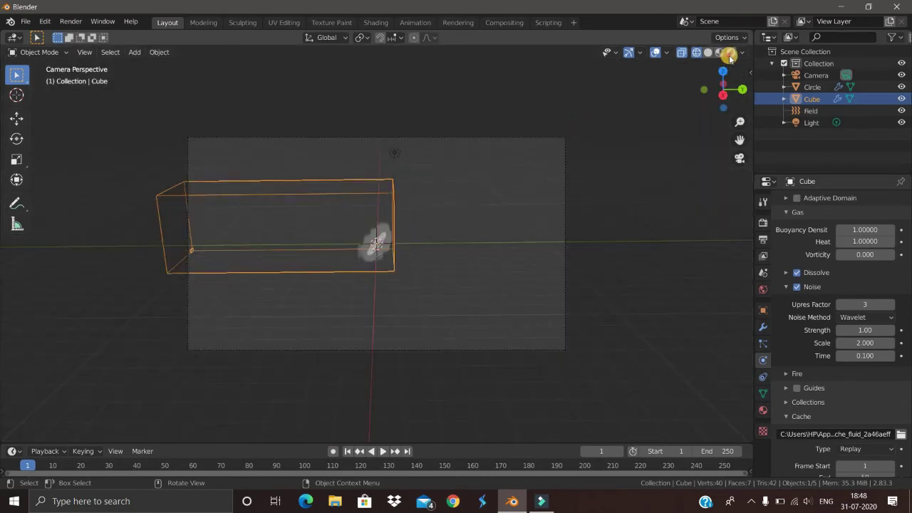
Switch the viewport to rendered shading, play the simulation briefly through the camera and return to frame 1
key("alt+z")
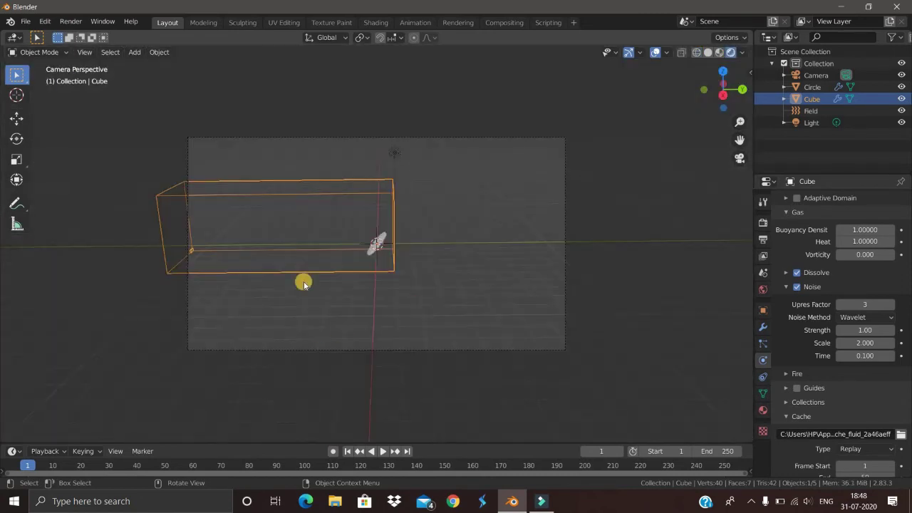
left_click(384, 452)
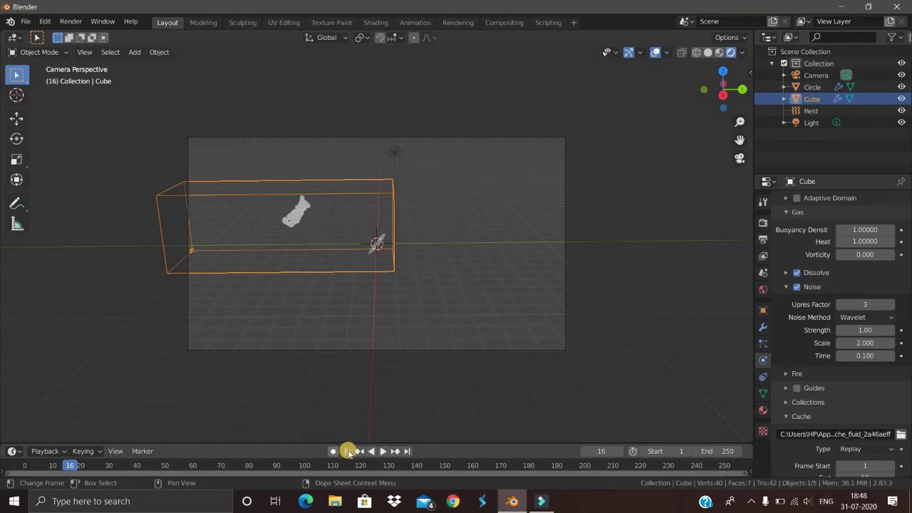
left_click(348, 451)
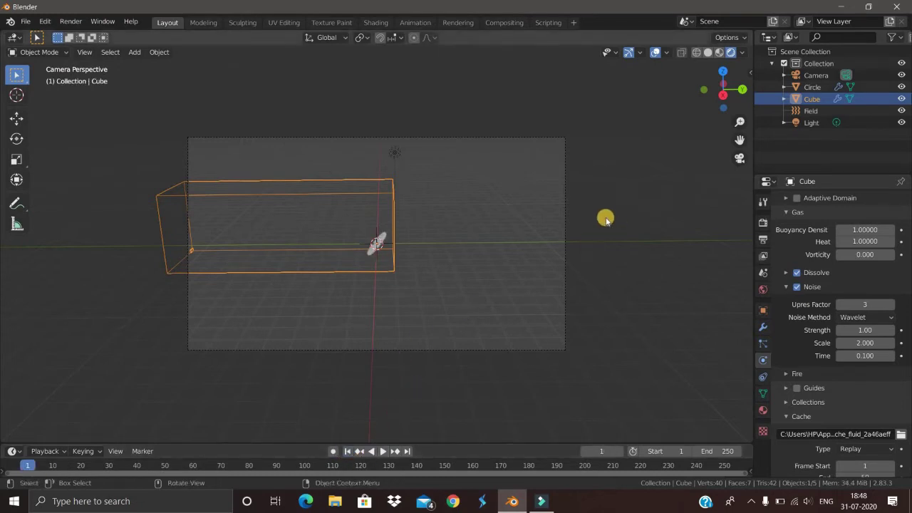
Select the camera, look through it and enable Lock Camera to View
middle_click_drag(610, 217, 593, 241)
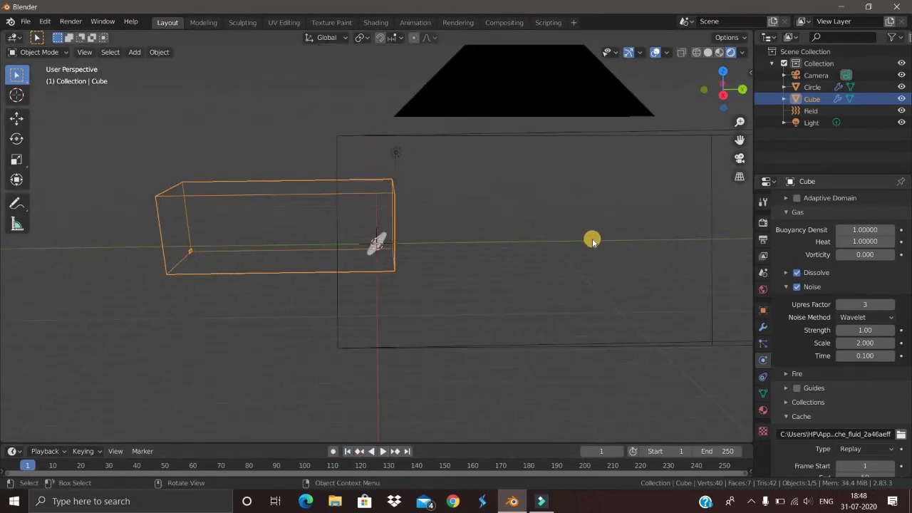
scroll(593, 242, "down", 3)
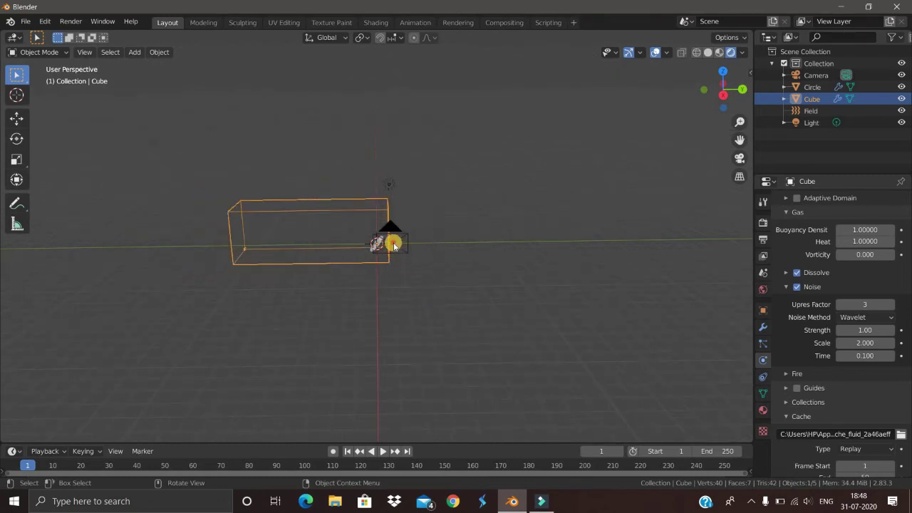
left_click(421, 273)
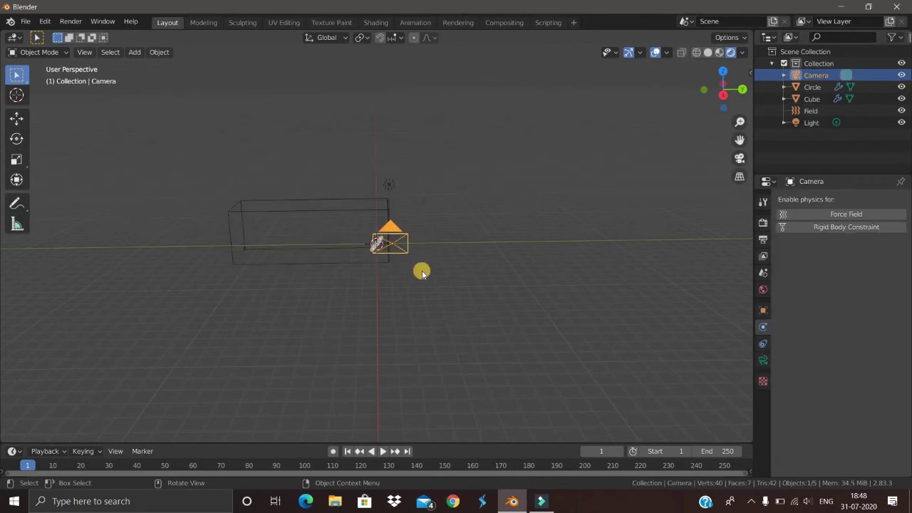
key("KP_0")
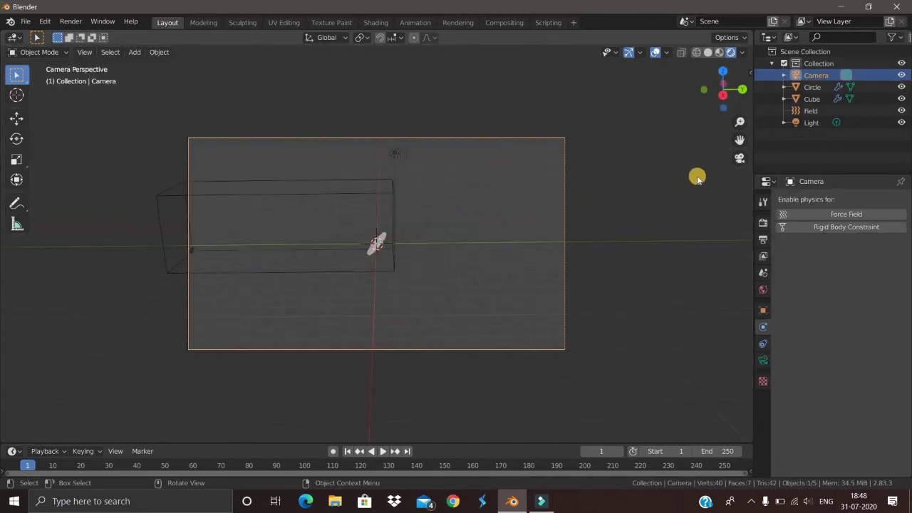
key("n")
left_click(745, 122)
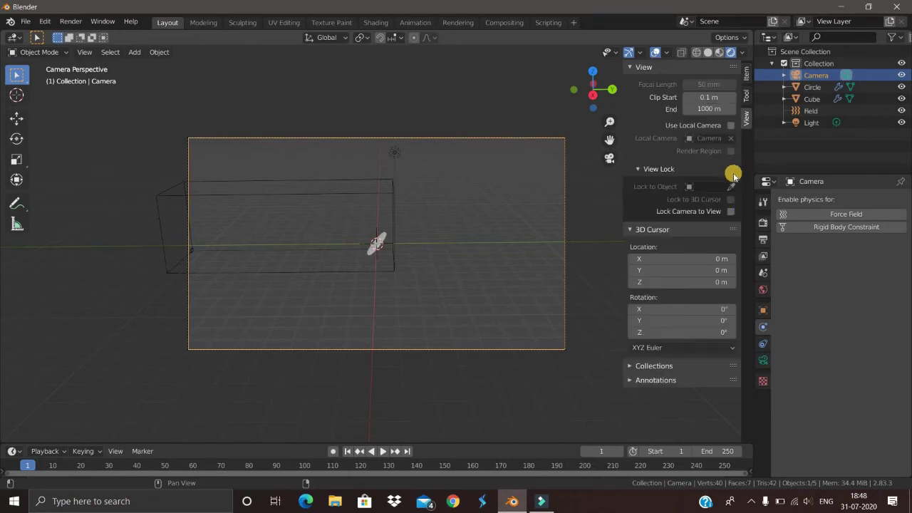
left_click(731, 213)
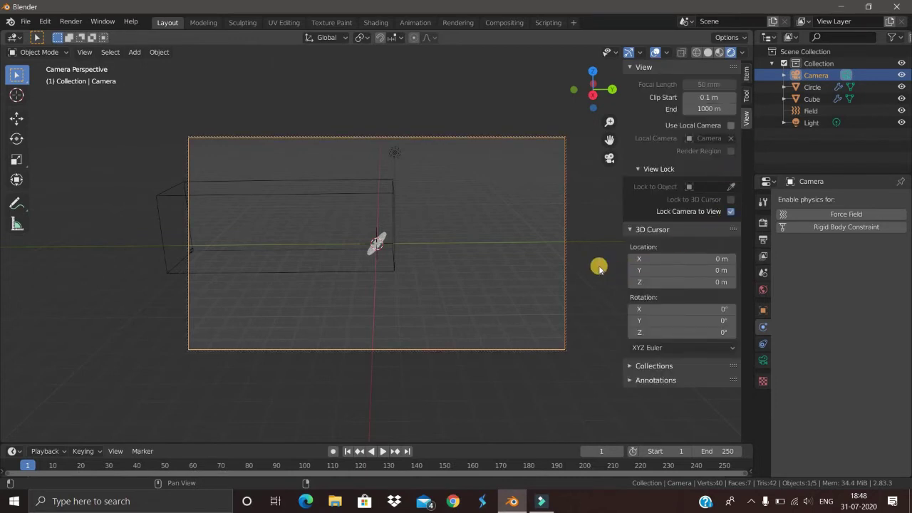
Move the locked camera closer so the domain box and circle emitter sit larger in the camera frame
key("n")
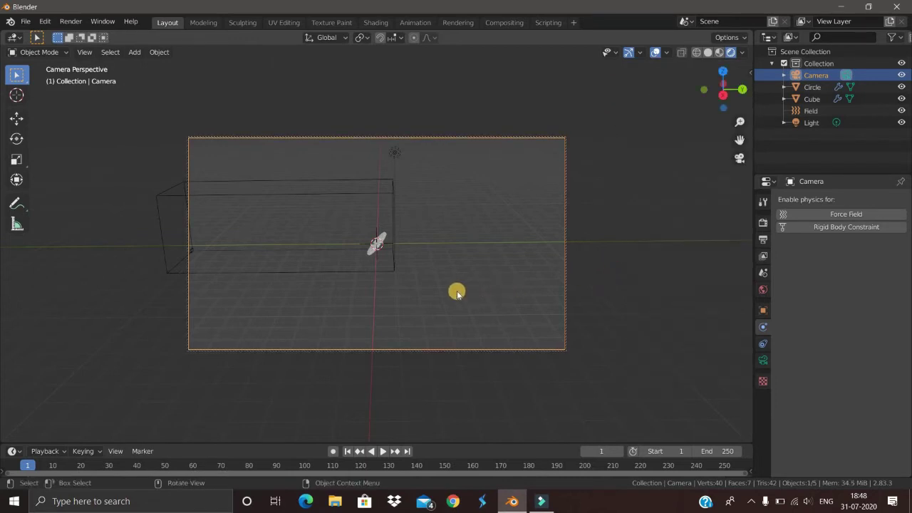
middle_click_drag(456, 292, 497, 330)
scroll(497, 310, "up", 2)
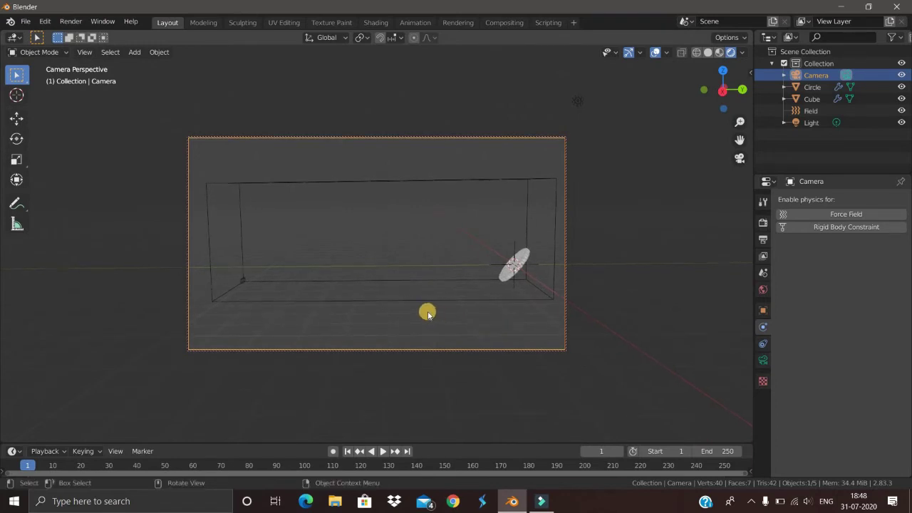
middle_click_drag(413, 315, 378, 451)
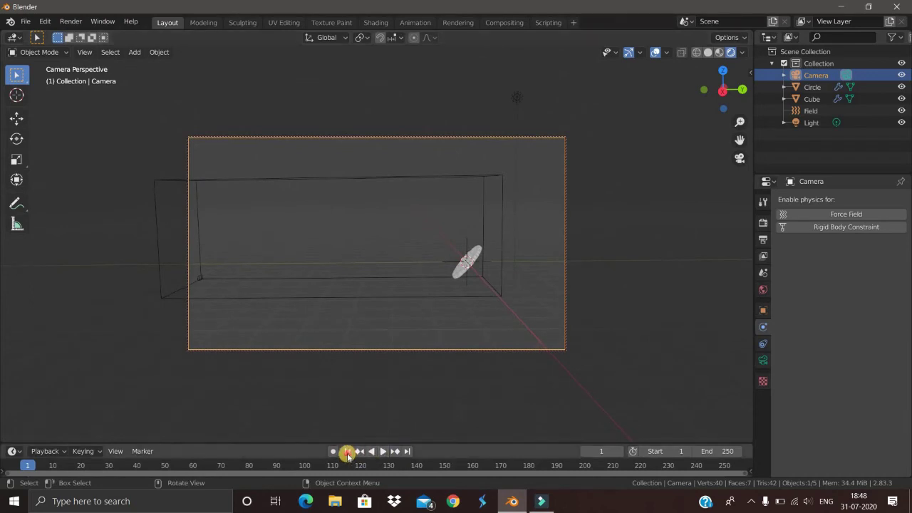
Play the simulation briefly through the reframed camera and return to frame 1
left_click(348, 454)
left_click(384, 451)
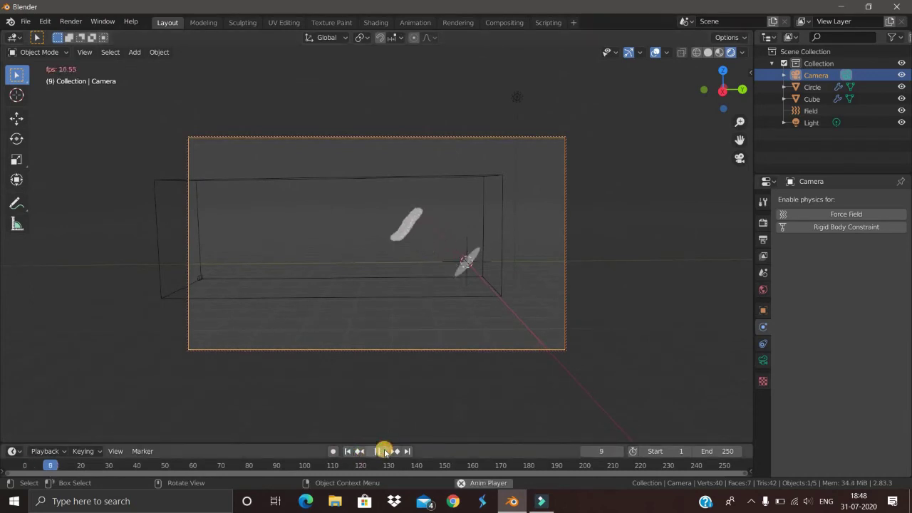
left_click(381, 451)
left_click(349, 451)
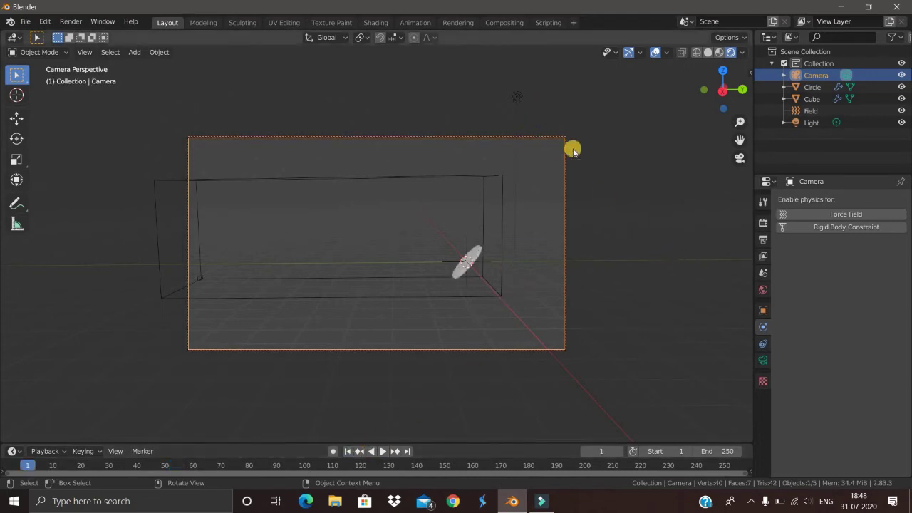
Adjust the camera so the domain box fills more of the frame, and disable Lock Camera to View
middle_click_drag(598, 196, 413, 268)
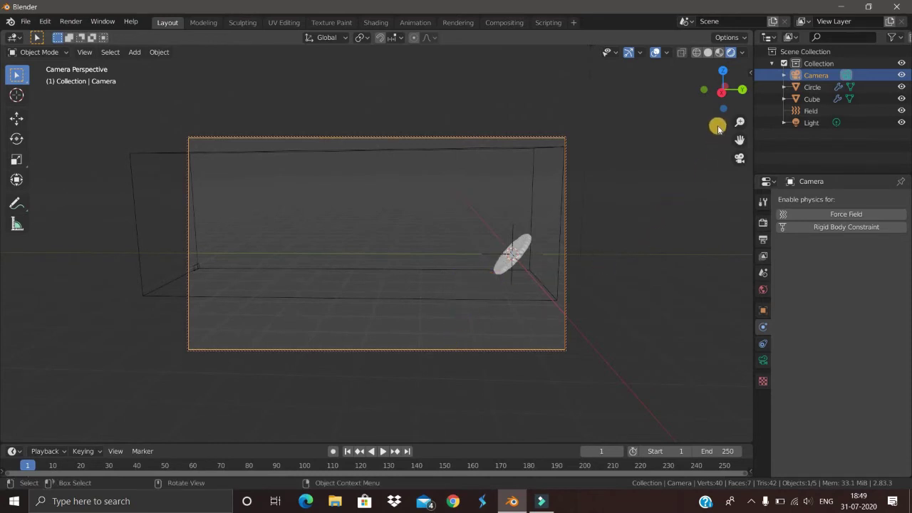
key("n")
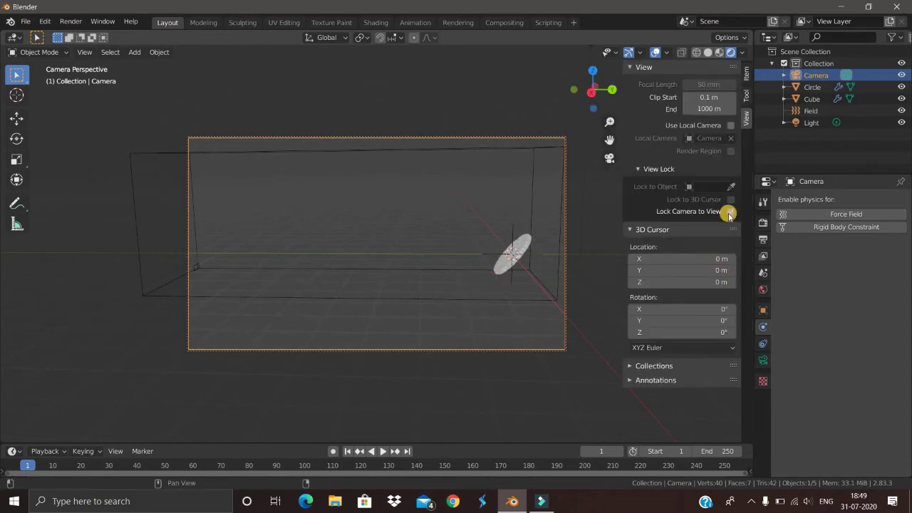
left_click(731, 212)
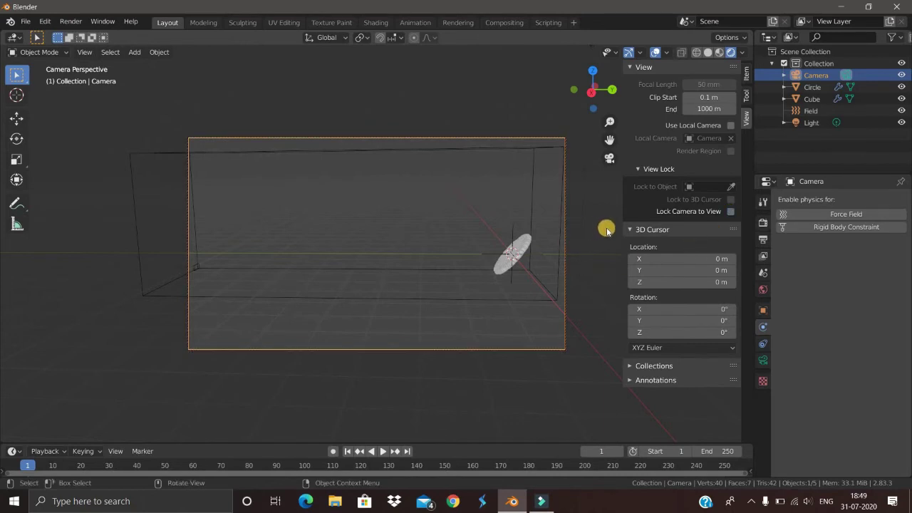
key("n")
Select the domain cube from outside the camera view, play the simulation in rendered shading and return to frame 1
scroll(614, 211, "down", 2)
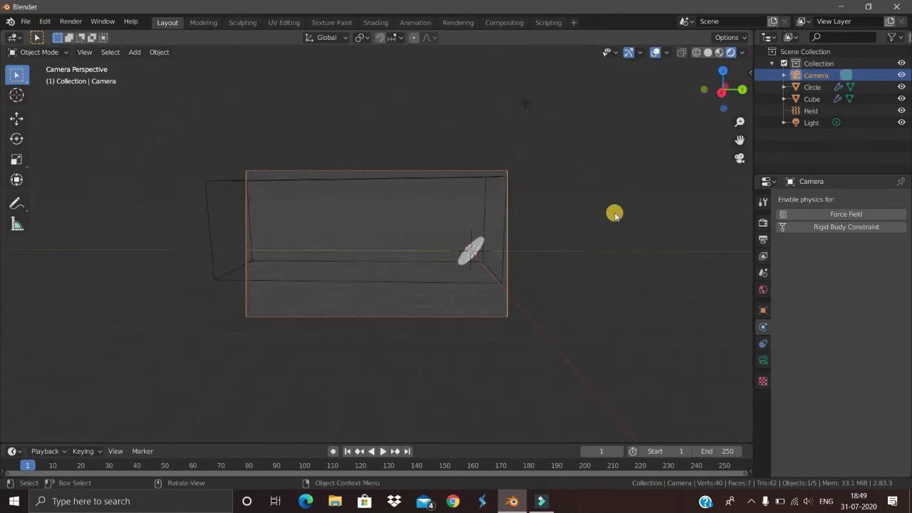
middle_click_drag(613, 211, 574, 297)
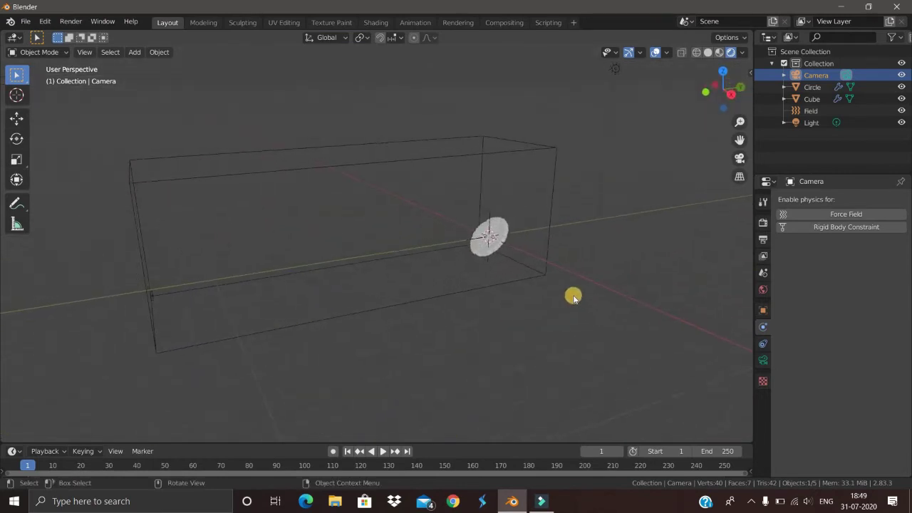
left_click(535, 288)
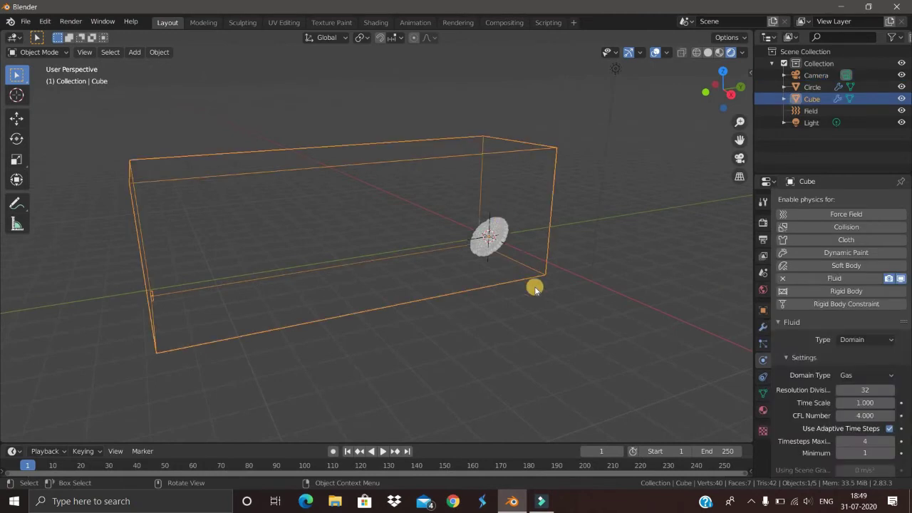
middle_click_drag(569, 333, 378, 452)
left_click(383, 451)
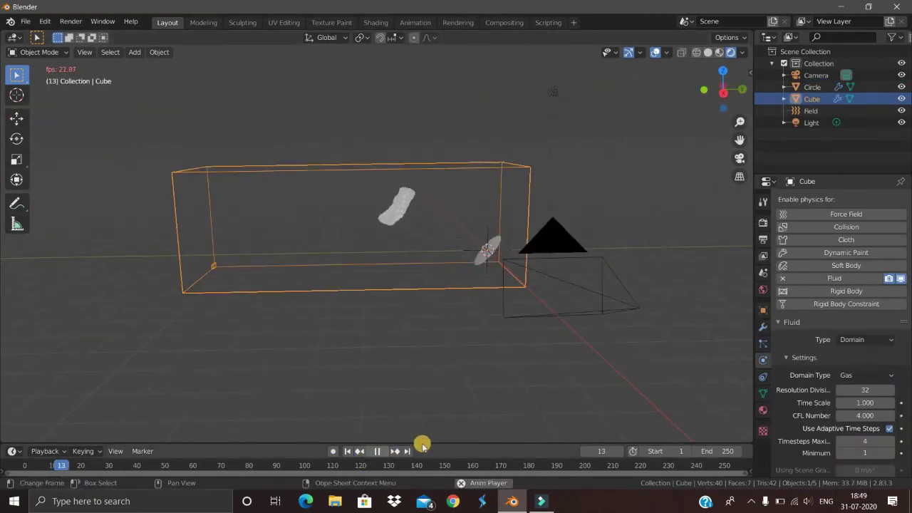
left_click(379, 451)
left_click(348, 453)
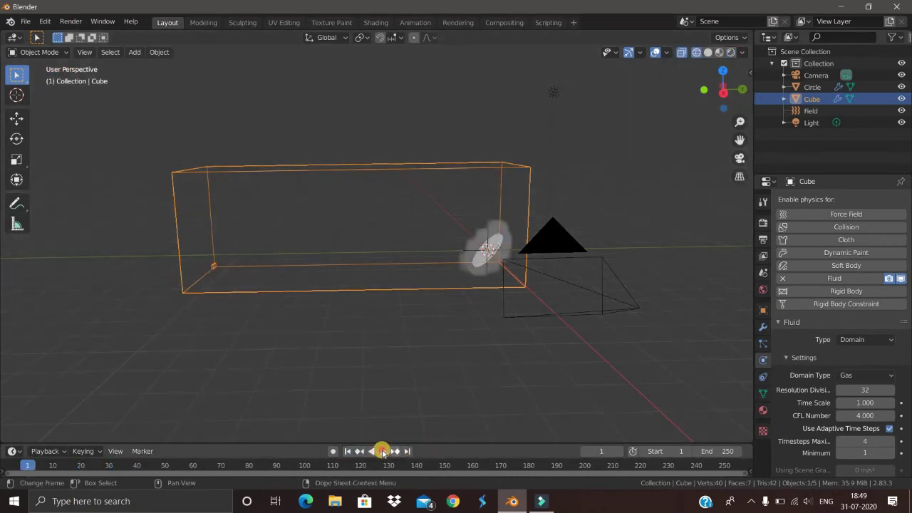
Replay the smoke in wireframe shading and return to frame 1
left_click(382, 451)
left_click(373, 451)
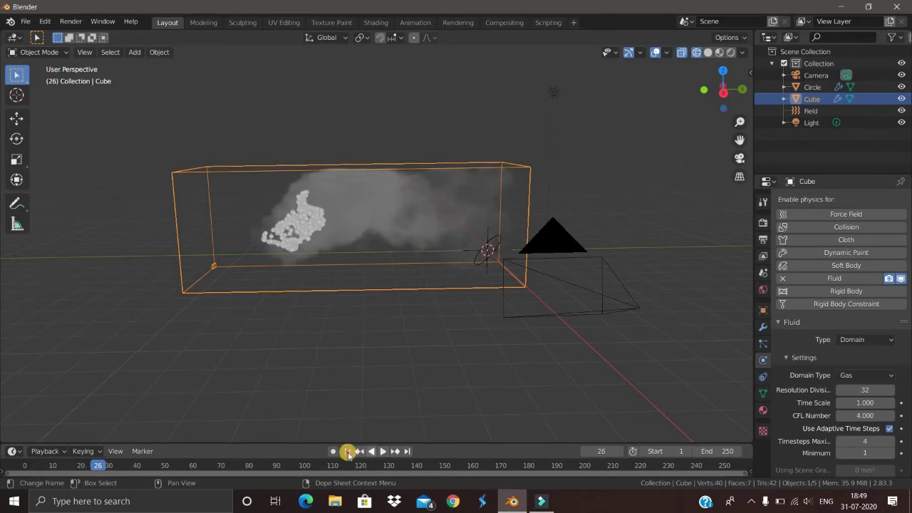
key("shift+Left")
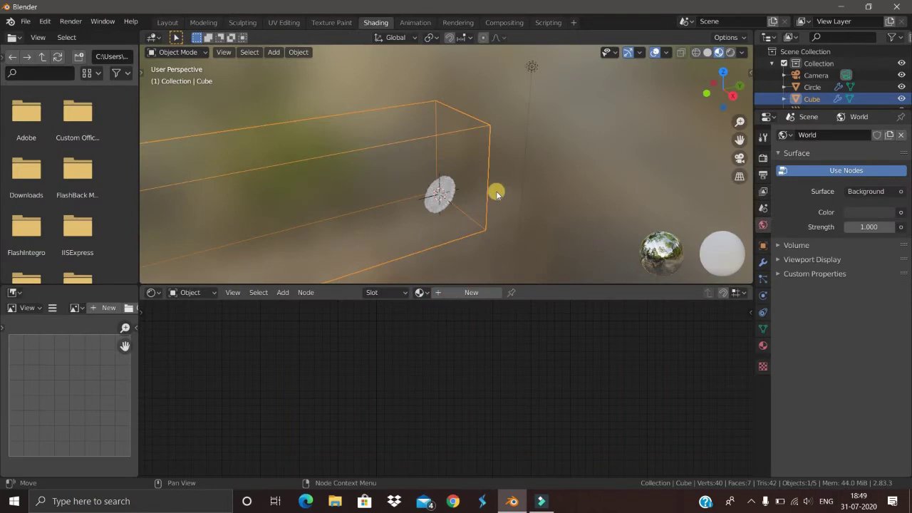
Create a new material for the domain cube in the Shading workspace and delete its Principled BSDF node
middle_click_drag(495, 191, 472, 203)
left_click(457, 293)
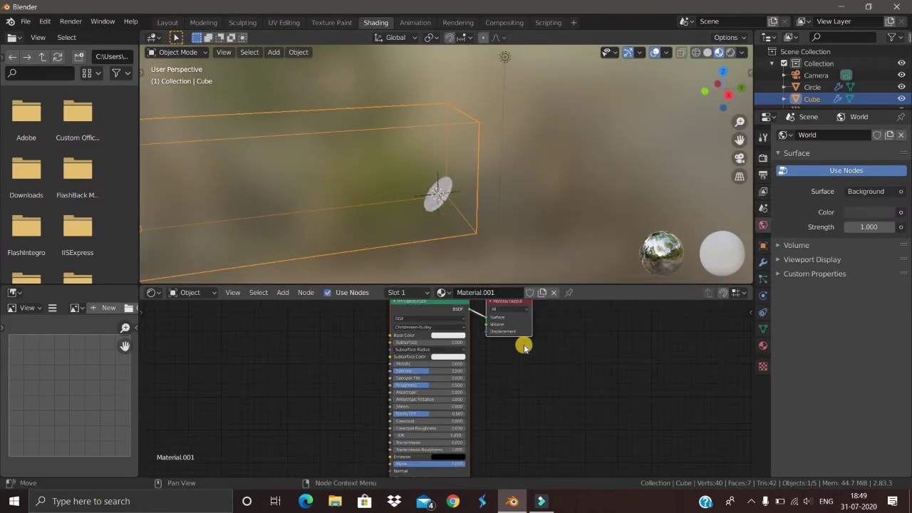
middle_click_drag(463, 414, 423, 476)
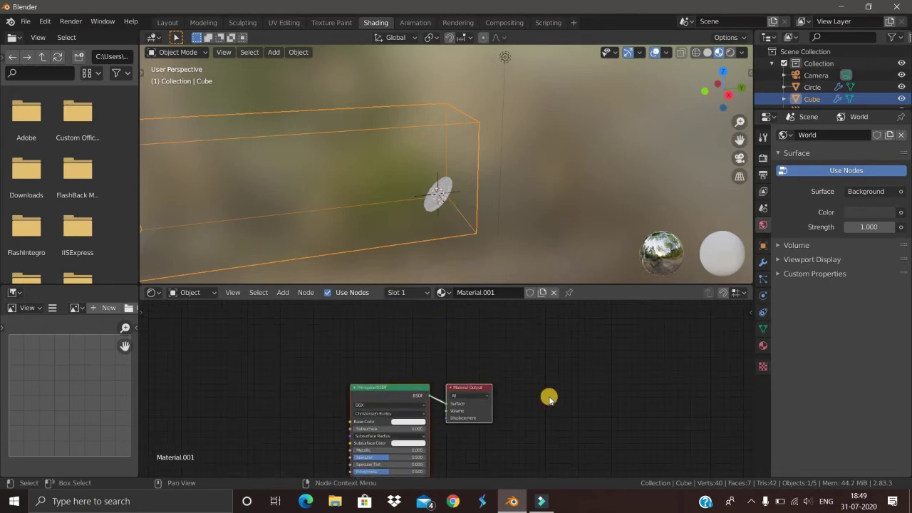
middle_click_drag(547, 440, 584, 400)
left_click(469, 411)
left_click(433, 352)
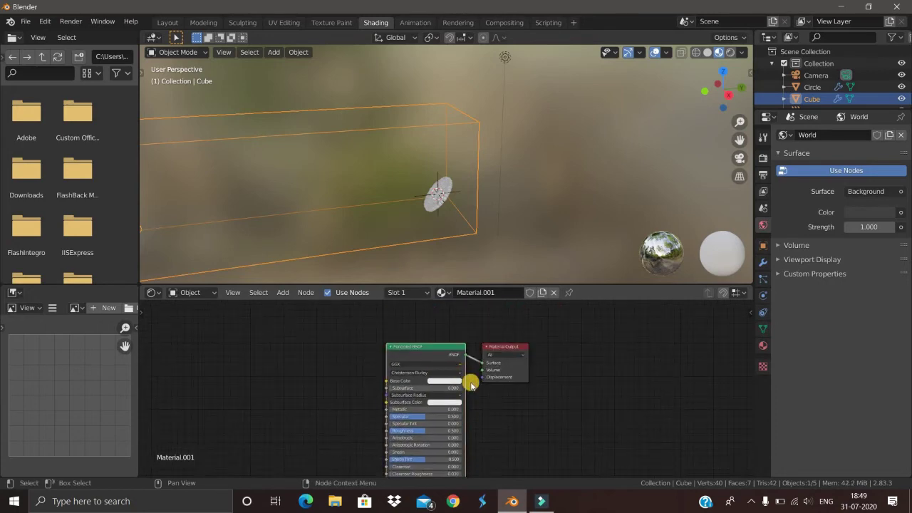
key("x")
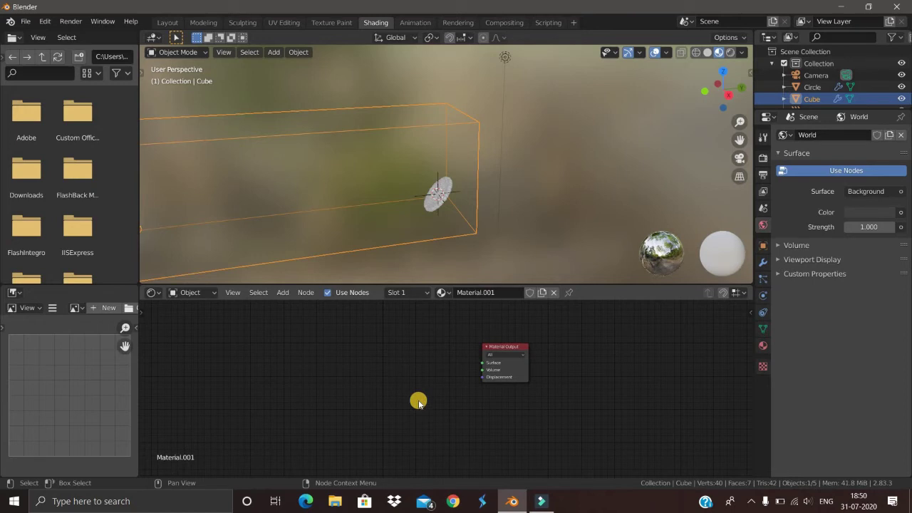
Add a Principled Volume node and connect its Volume output to the Material Output's Volume input
key("shift+a")
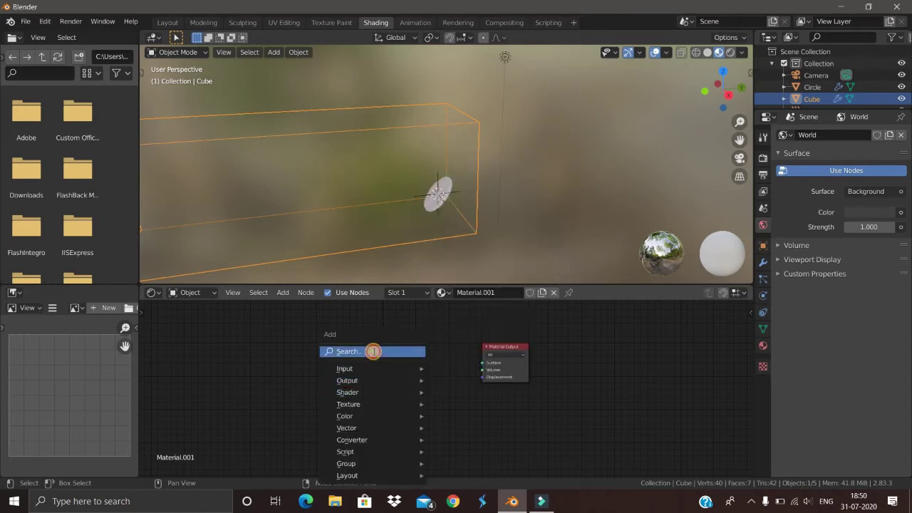
left_click(373, 350)
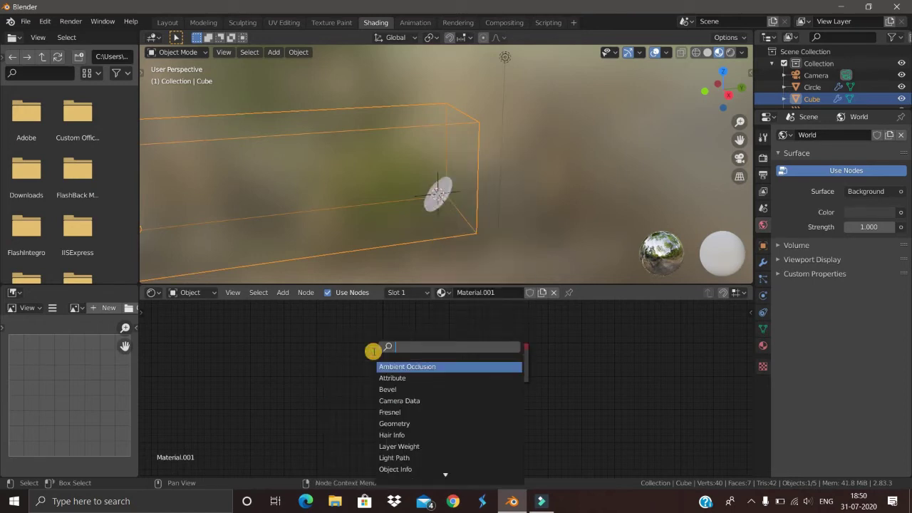
type("vo")
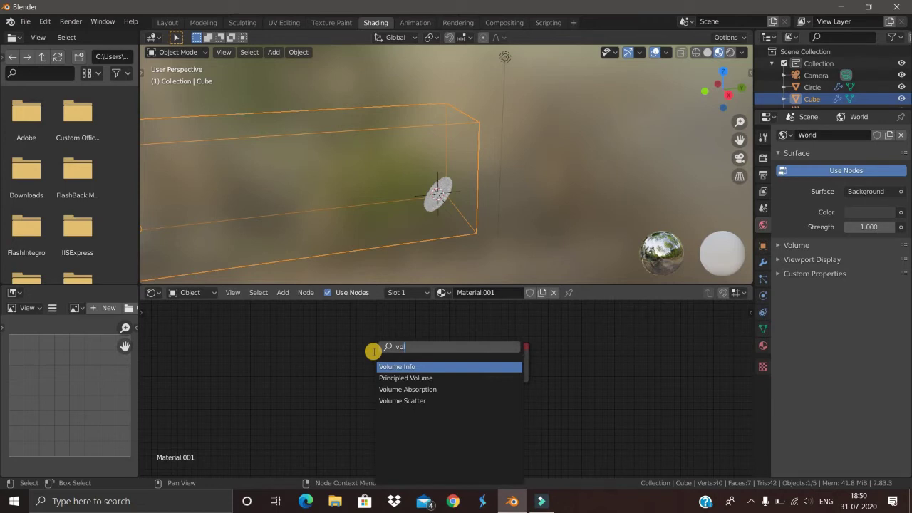
key("Down")
key("Return")
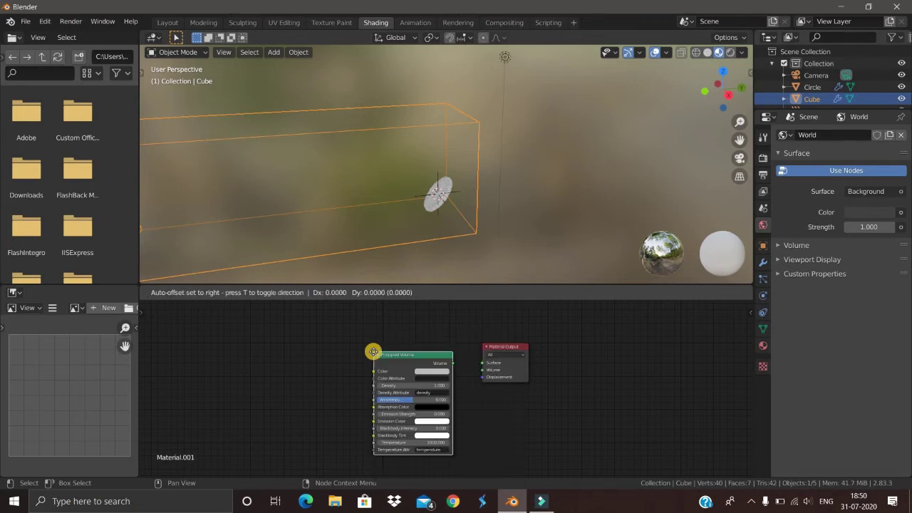
left_click(463, 349)
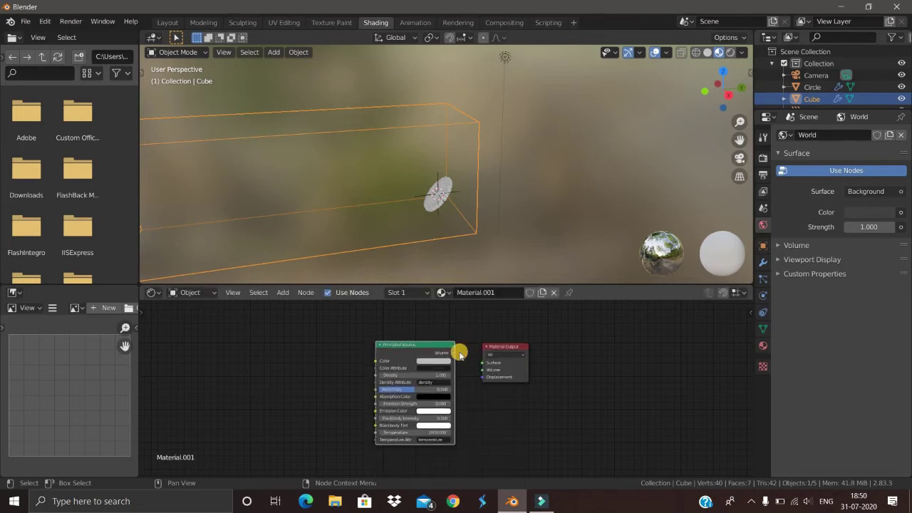
left_click_drag(454, 353, 482, 370)
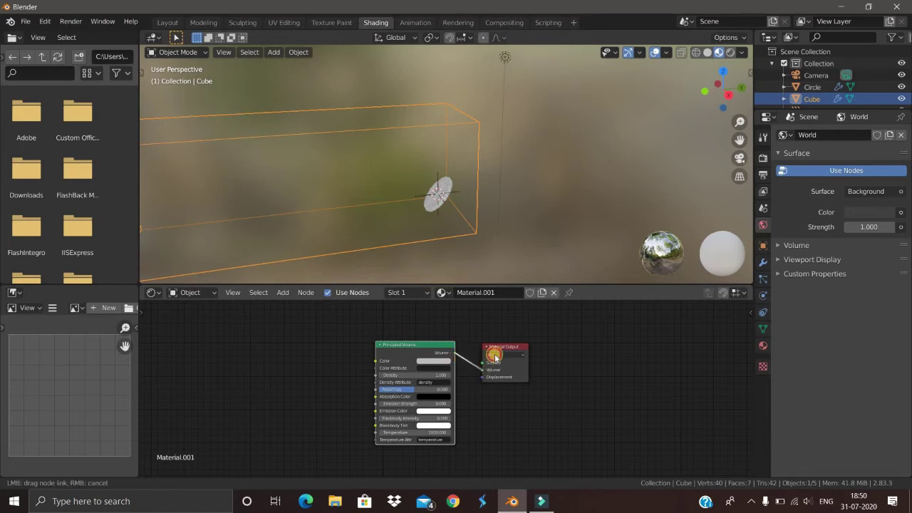
Return to the Layout workspace and display the domain in rendered shading through the camera
scroll(517, 249, "up", 2)
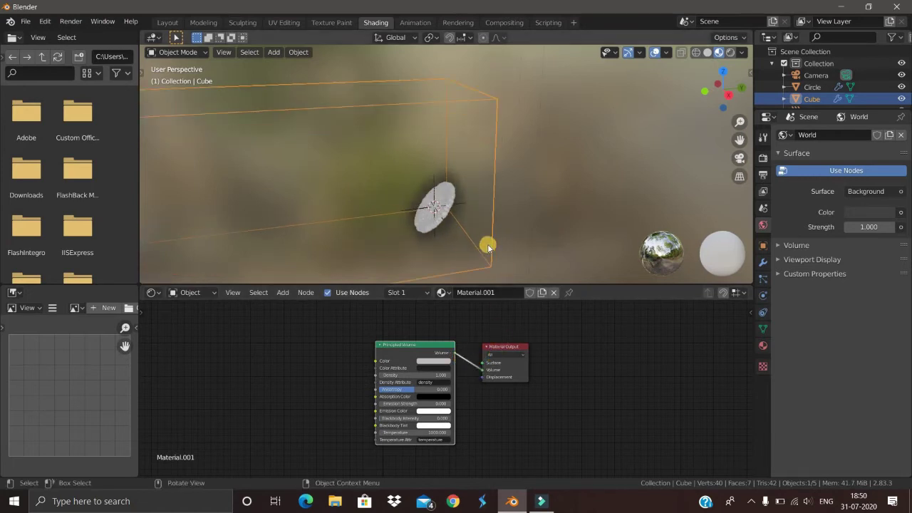
middle_click_drag(517, 207, 277, 191)
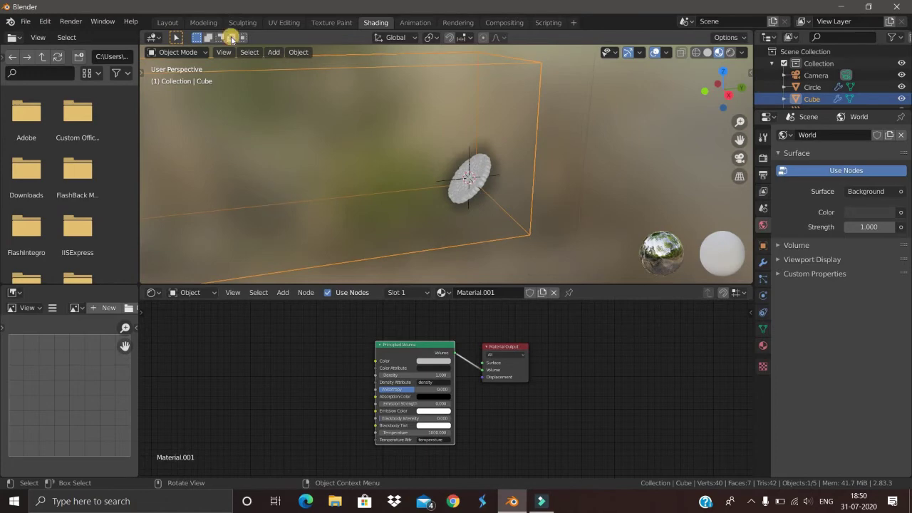
left_click(167, 22)
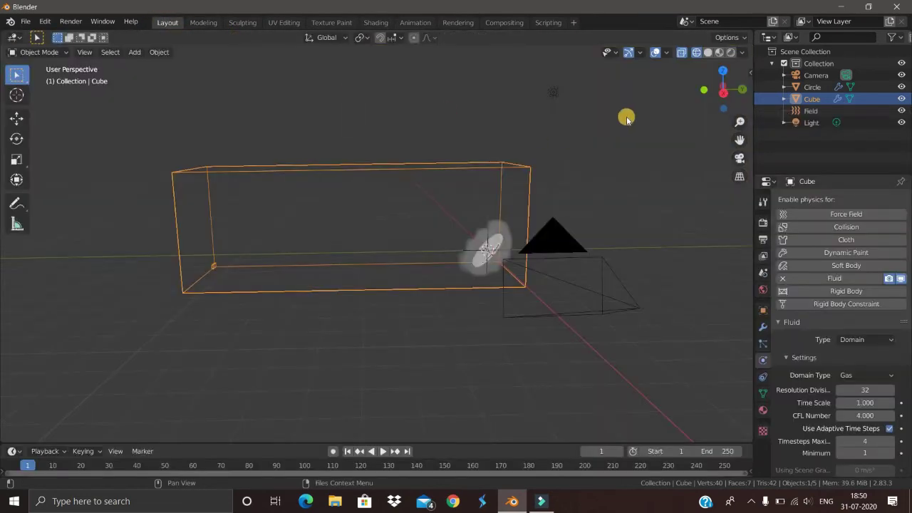
left_click(731, 53)
key("KP_0")
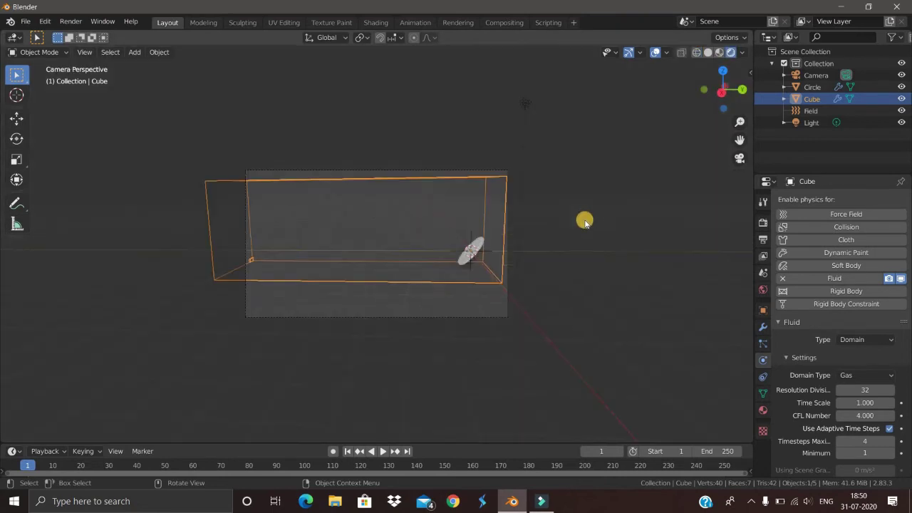
scroll(392, 385, "up", 4)
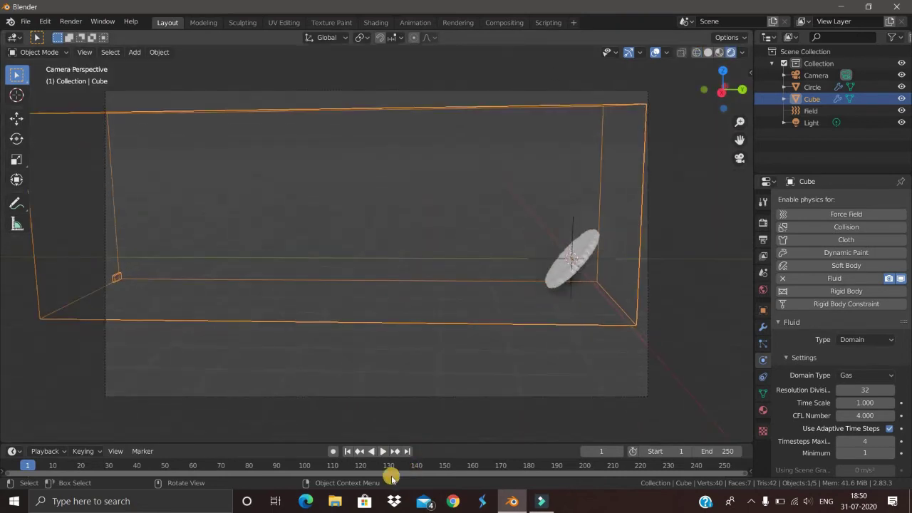
Play the shaded smoke simulation twice through the camera, returning to frame 1 each time
left_click(382, 451)
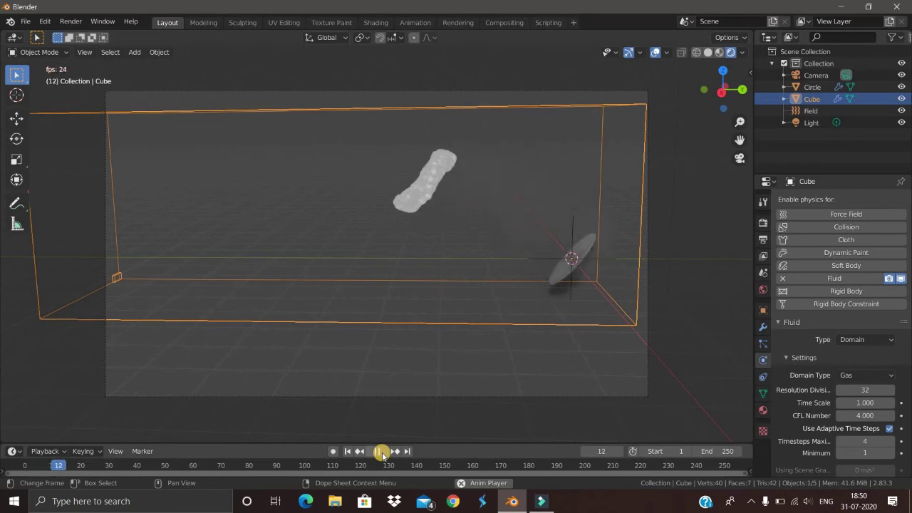
key("space")
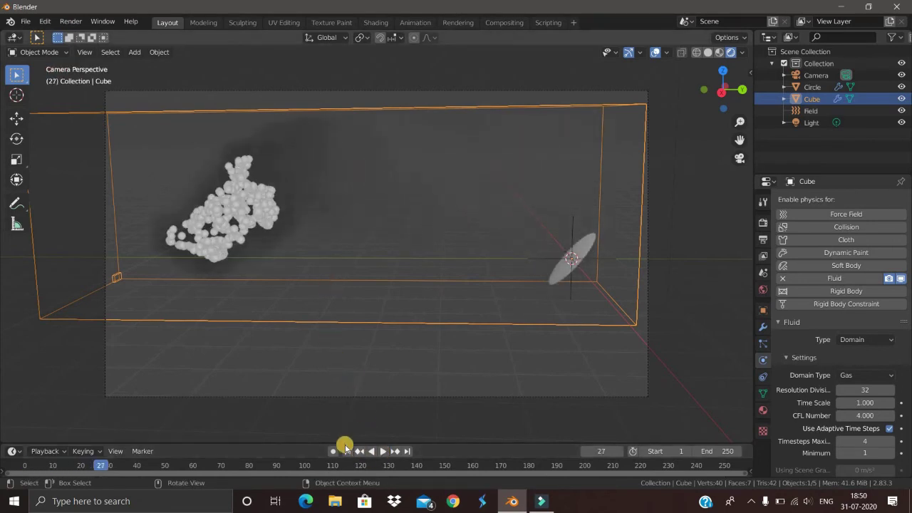
left_click(348, 451)
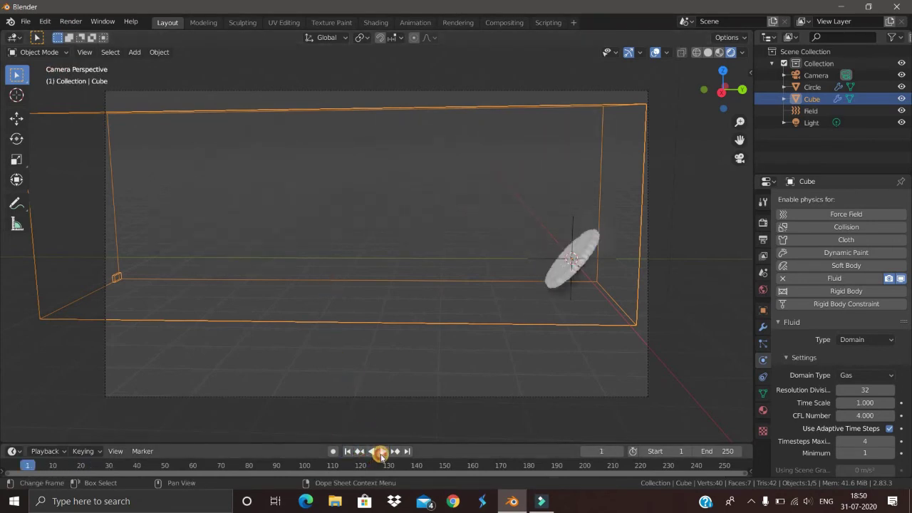
left_click(381, 454)
left_click(383, 450)
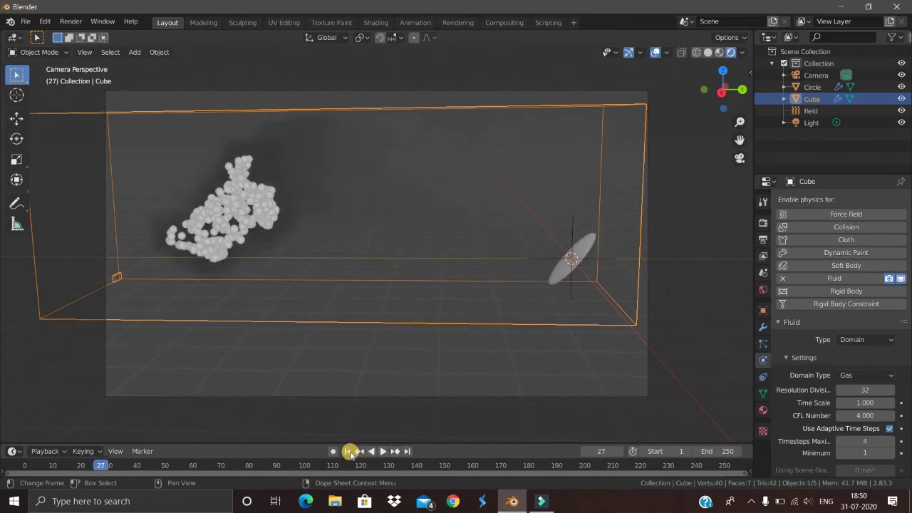
key("shift+Left")
scroll(516, 123, "down", 4)
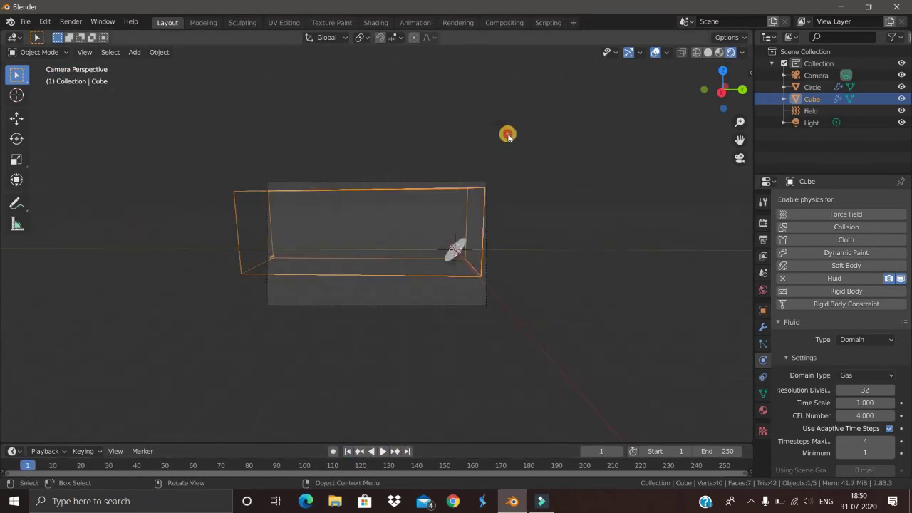
Replace the scene's existing light with a new Sun light
key("ctrl+z")
key("x")
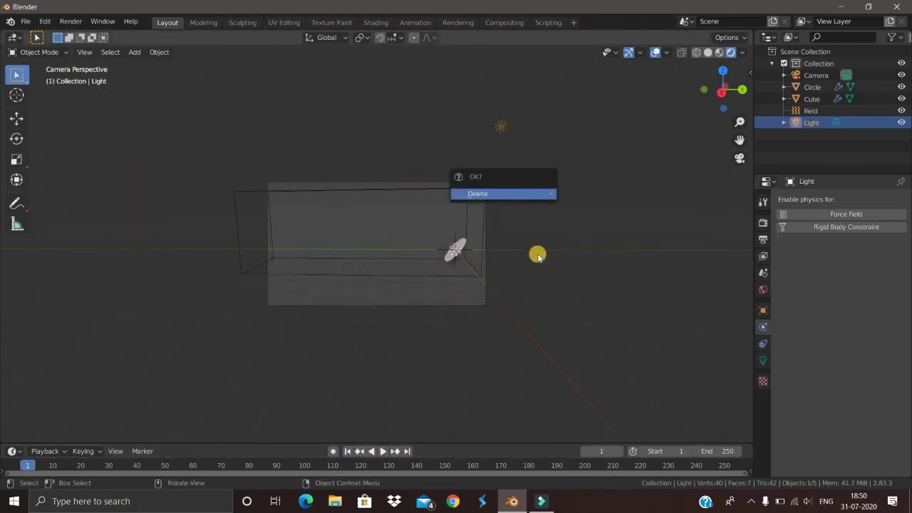
key("Return")
scroll(541, 257, "up", 2)
middle_click_drag(554, 270, 555, 275)
scroll(552, 266, "down", 3)
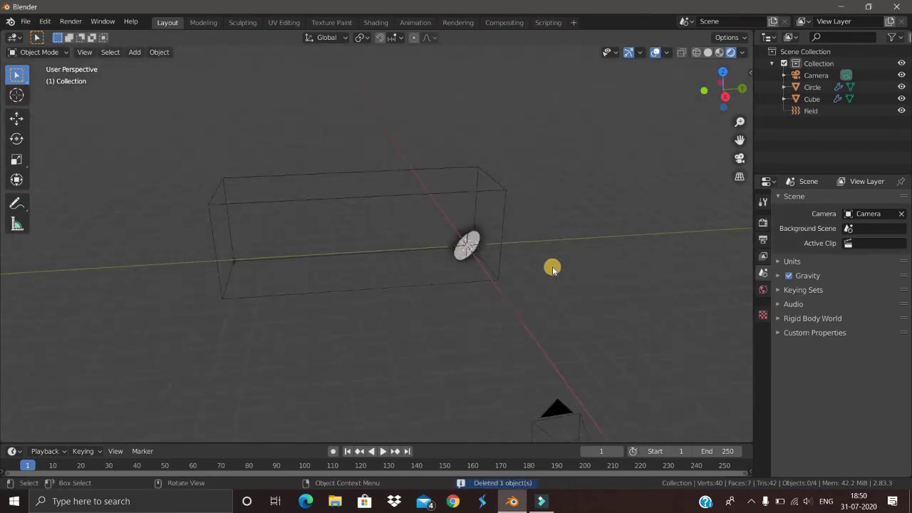
key("shift+a")
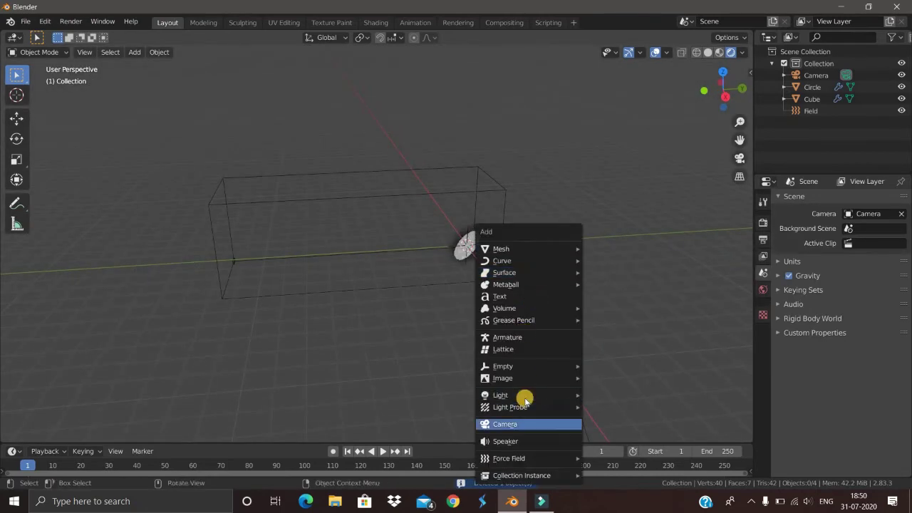
mouse_move(543, 397)
key("Return")
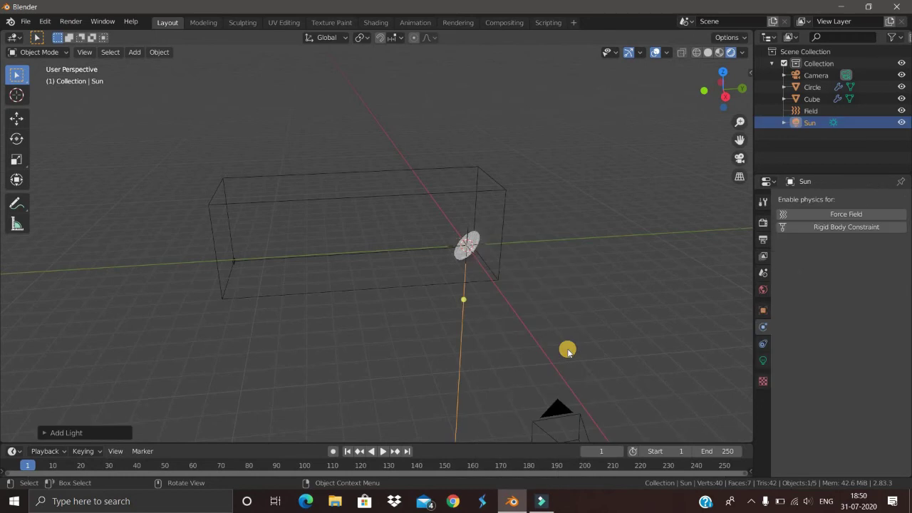
Raise the Sun along global Z above the domain and shift it along positive Y beyond the emitter end
key("g")
key("z")
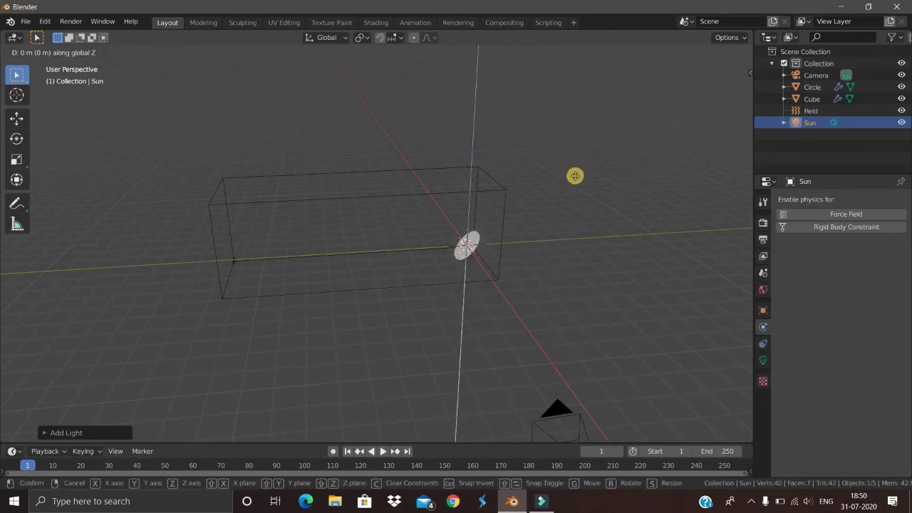
left_click(580, 198)
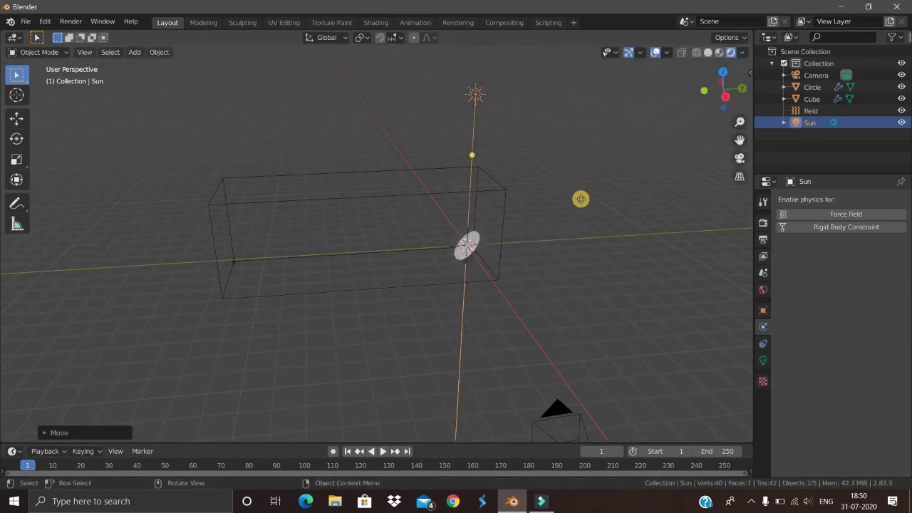
key("g")
key("y")
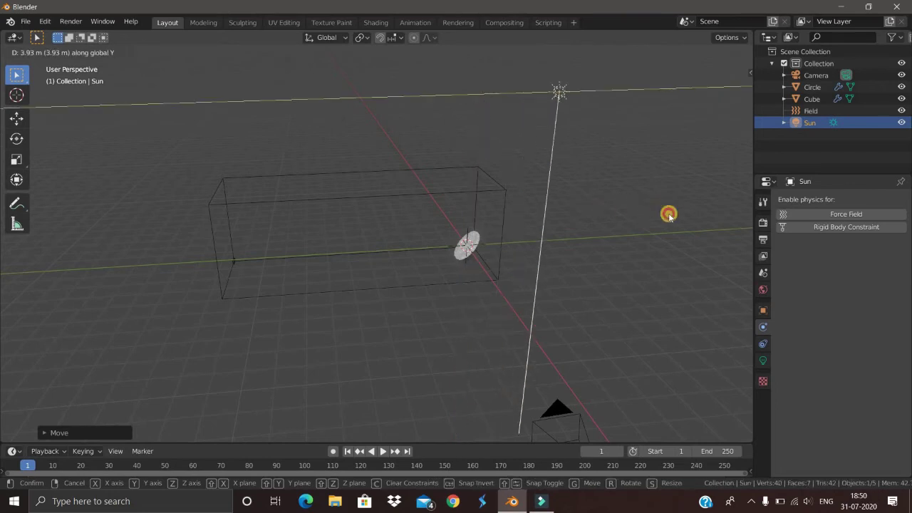
left_click(659, 223)
key("g")
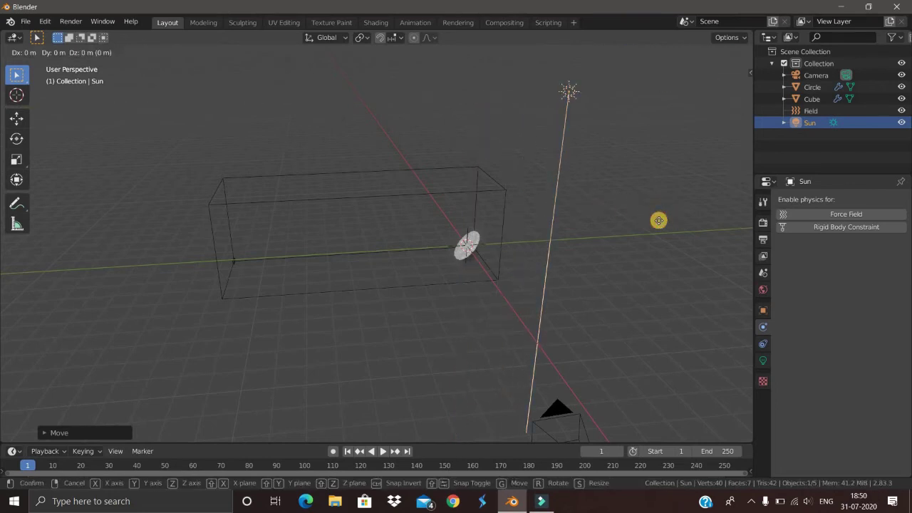
left_click(659, 223)
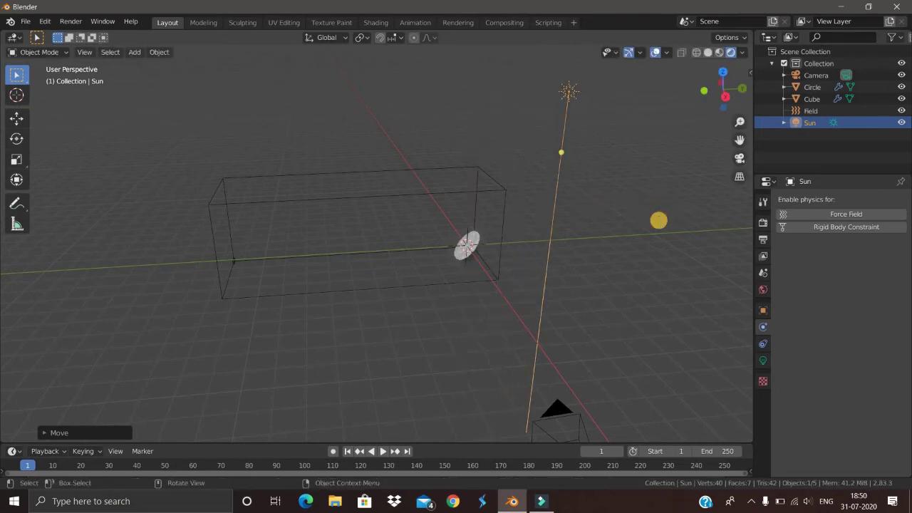
Rotate the Sun about the global X axis so it shines diagonally down through the smoke domain
key("r")
key("x")
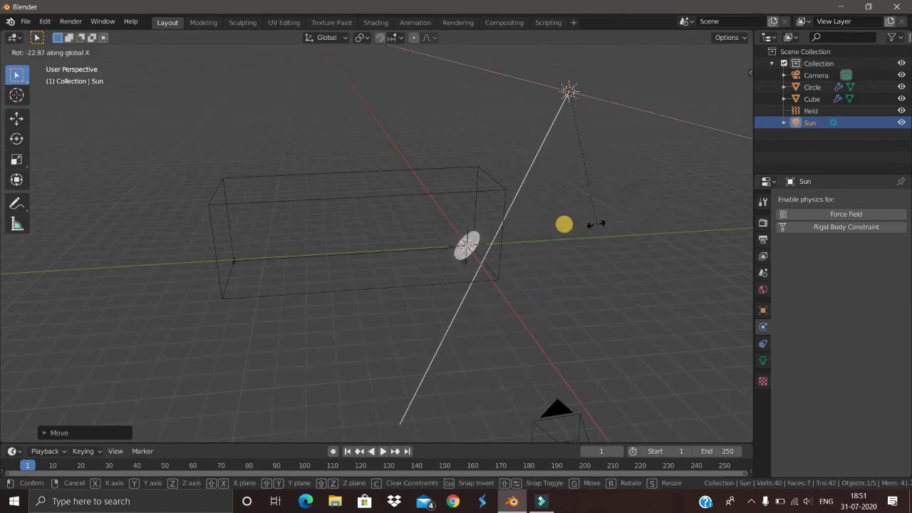
left_click(573, 244)
middle_click_drag(615, 267, 564, 262)
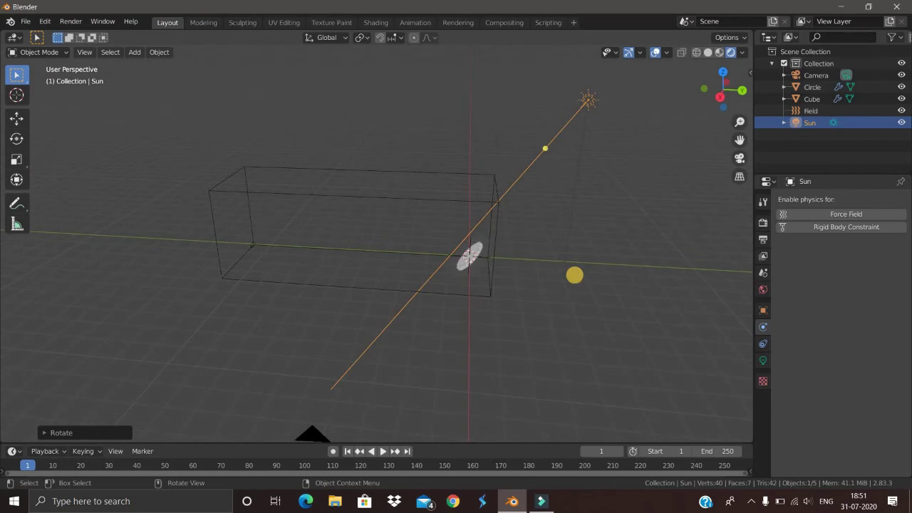
key("r")
key("x")
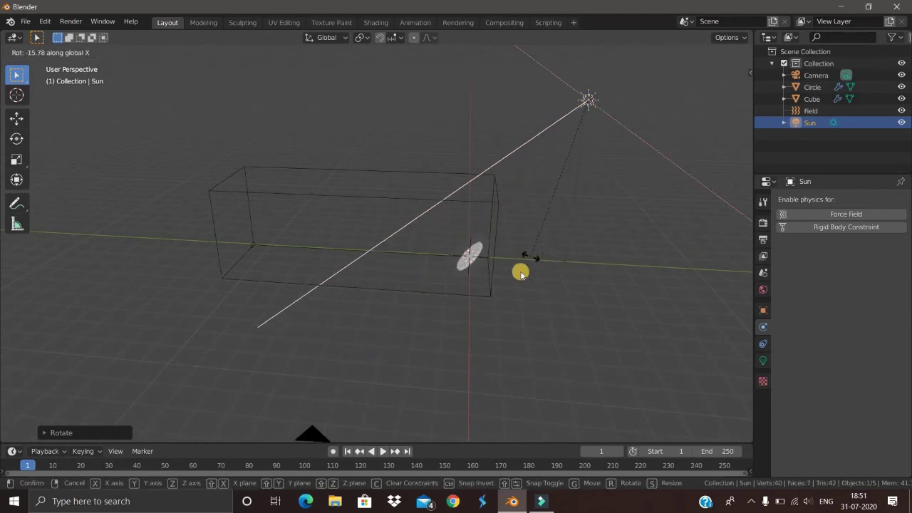
left_click(541, 274)
Set the Sun light's strength to 5
middle_click_drag(617, 190, 723, 320)
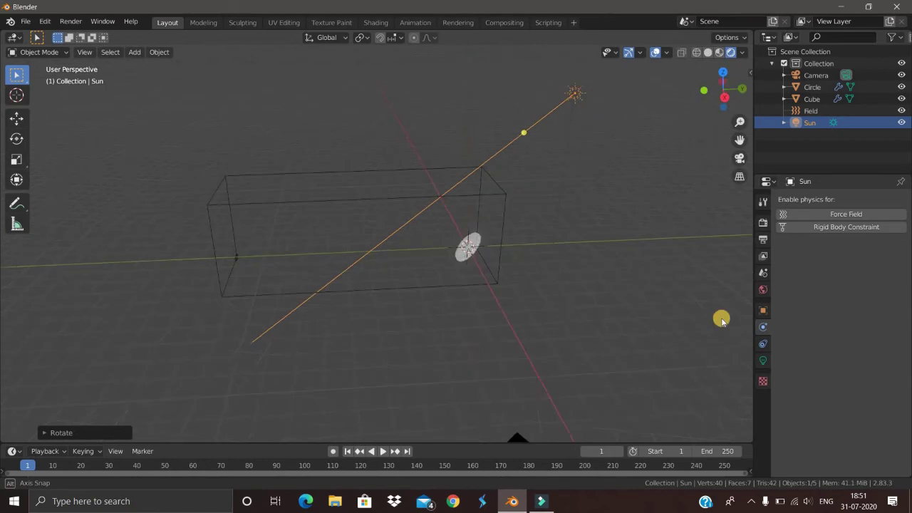
left_click(763, 359)
left_click_drag(854, 277, 859, 277)
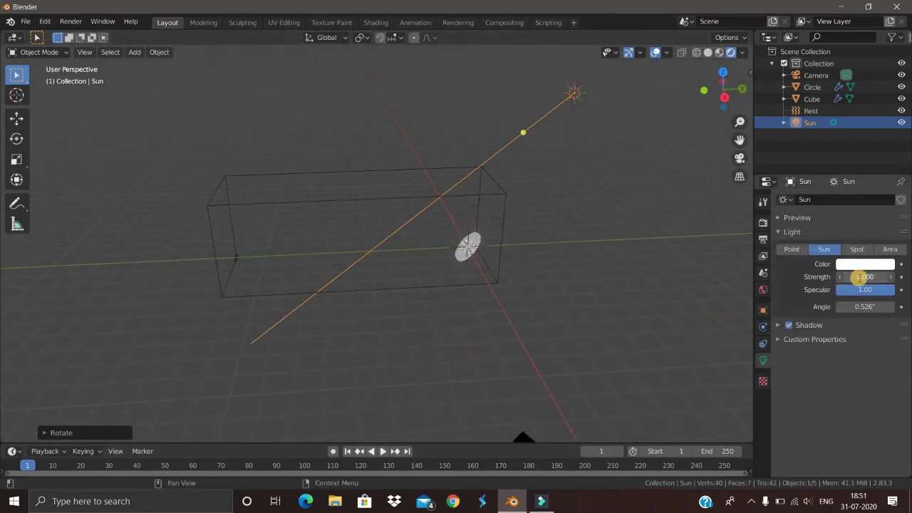
type("5")
key("Return")
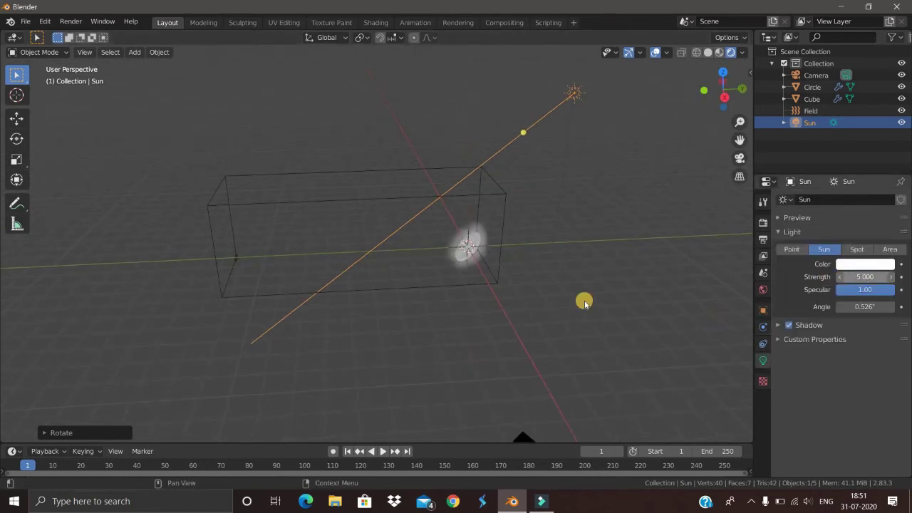
Play the smoke simulation under the Sun lighting and return to frame 1
scroll(535, 307, "up", 3)
middle_click_drag(530, 301, 432, 395)
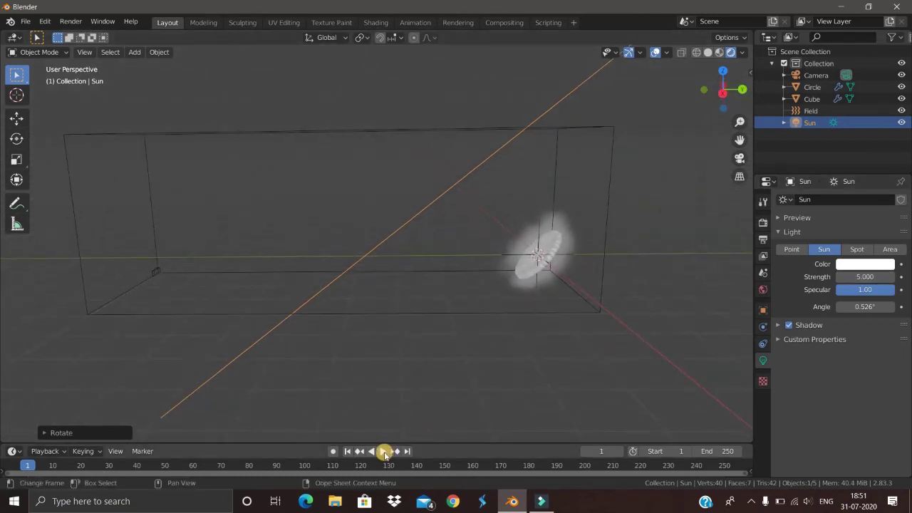
left_click(382, 451)
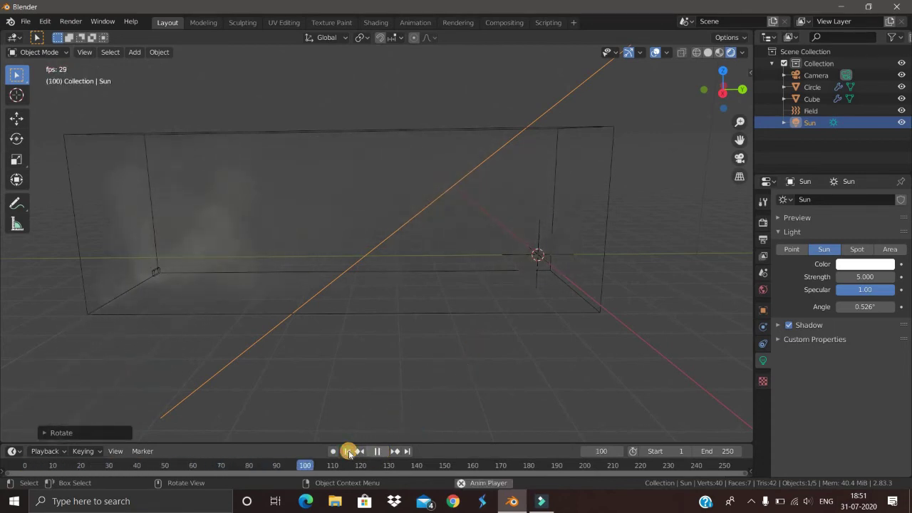
left_click(348, 451)
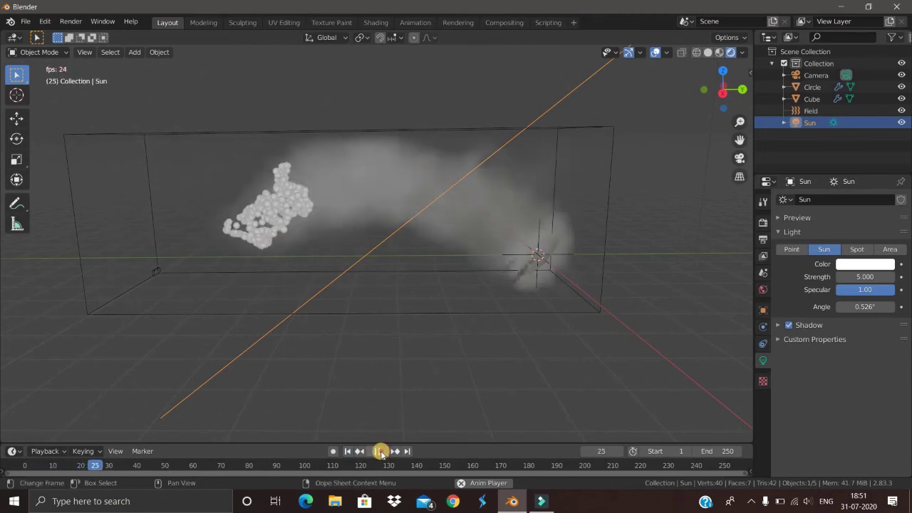
key("space")
left_click(347, 451)
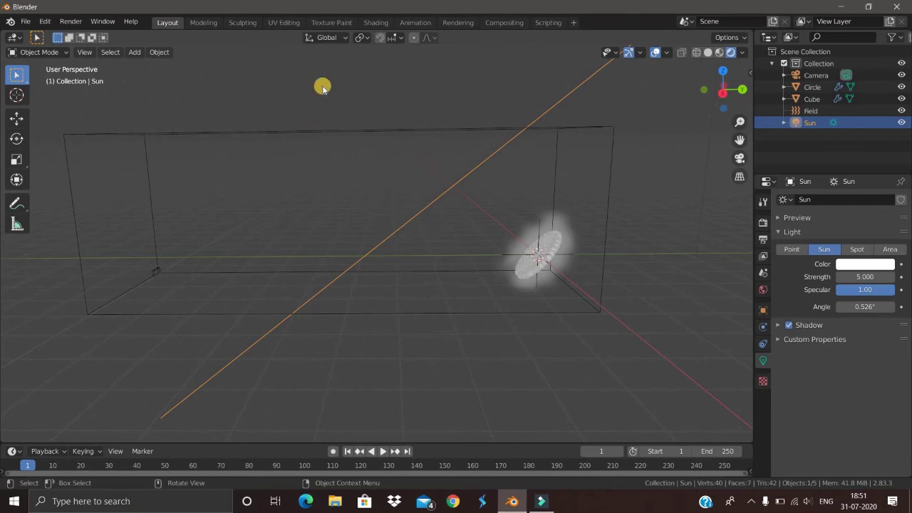
Select the domain cube, stop the simulation playback at frame 23, and show its material in the Shading workspace
left_click(362, 22)
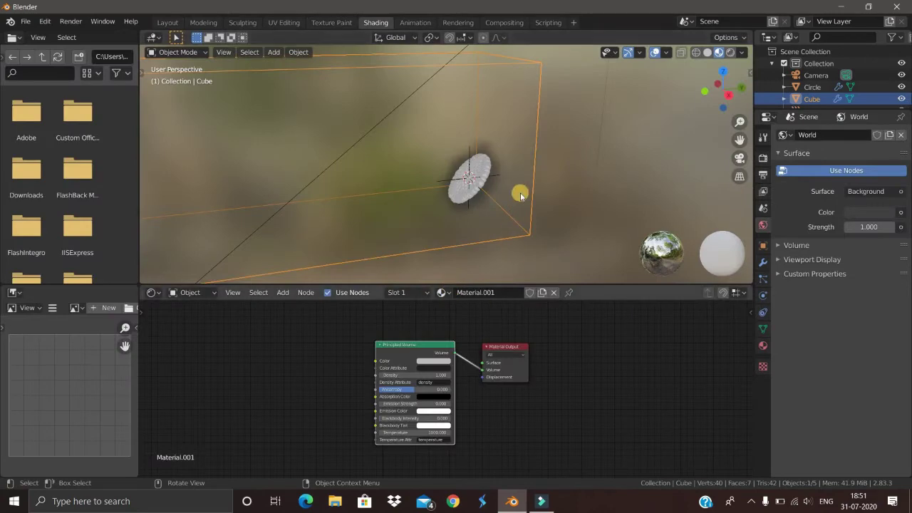
middle_click_drag(329, 102, 305, 97)
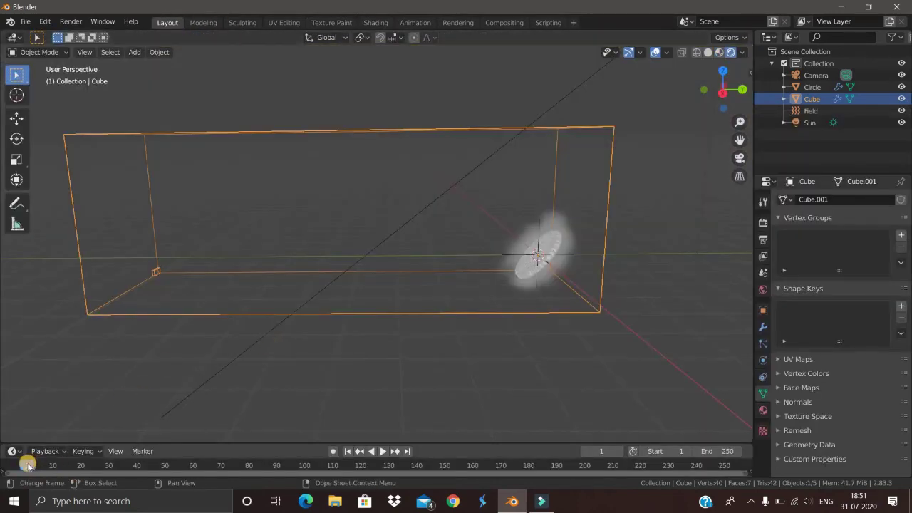
key("space")
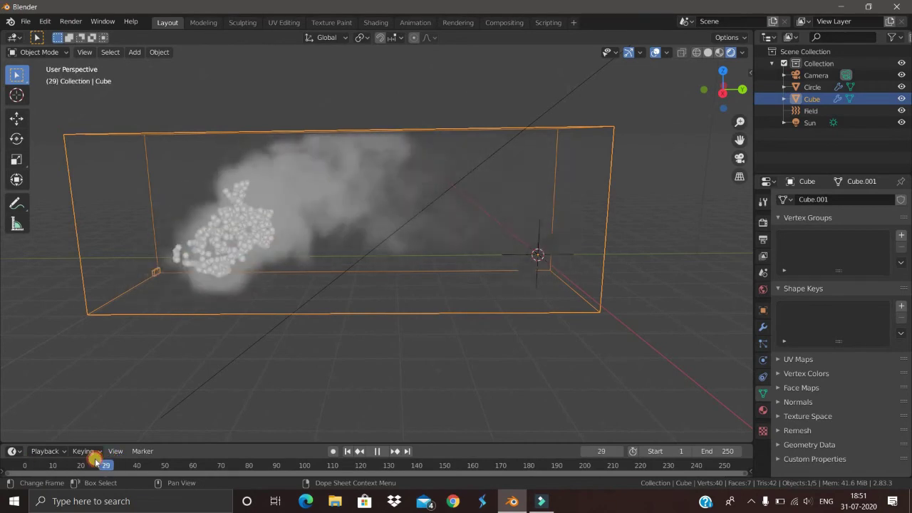
left_click(87, 459)
key("space")
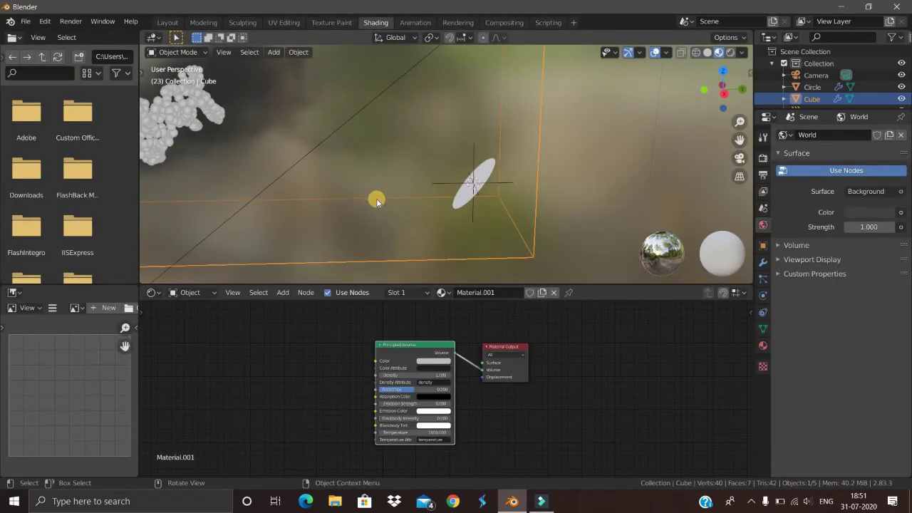
Set the Principled Volume node's Density to 50
middle_click_drag(424, 221, 407, 347)
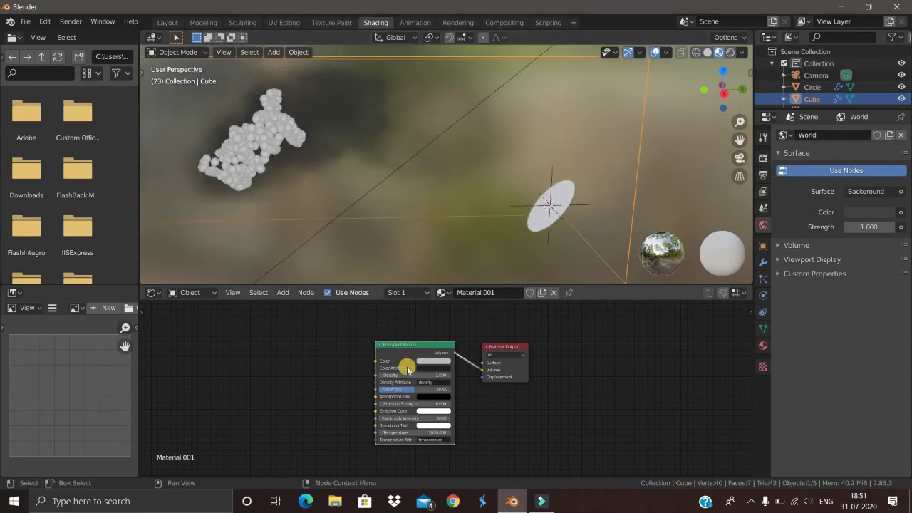
scroll(430, 394, "up", 1)
scroll(429, 394, "up", 5)
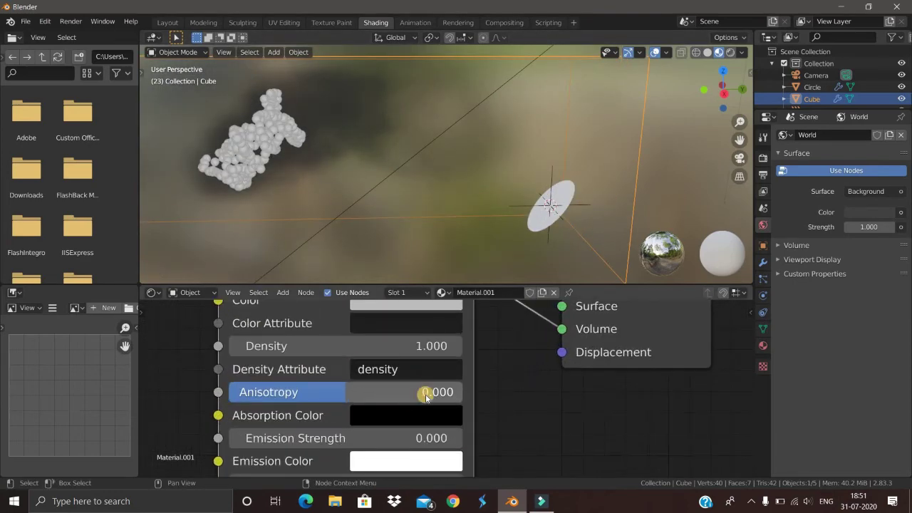
middle_click_drag(428, 394, 453, 377)
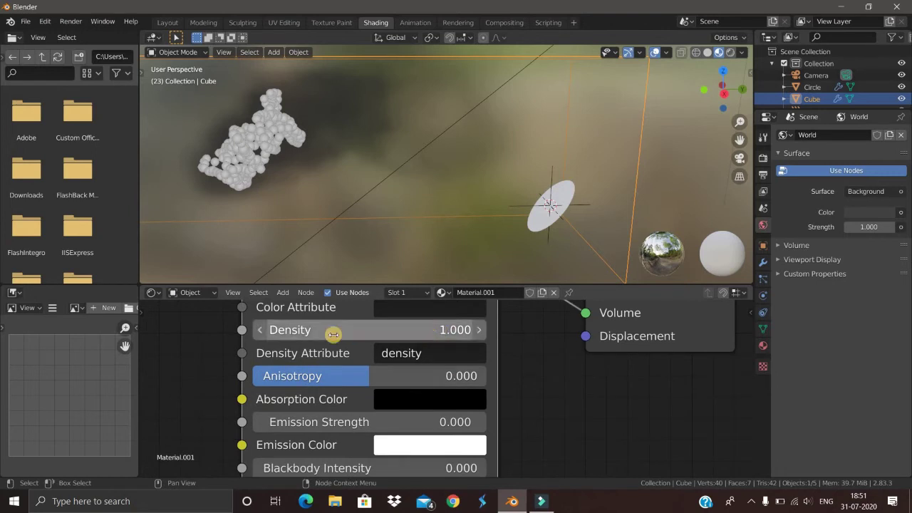
left_click(330, 332)
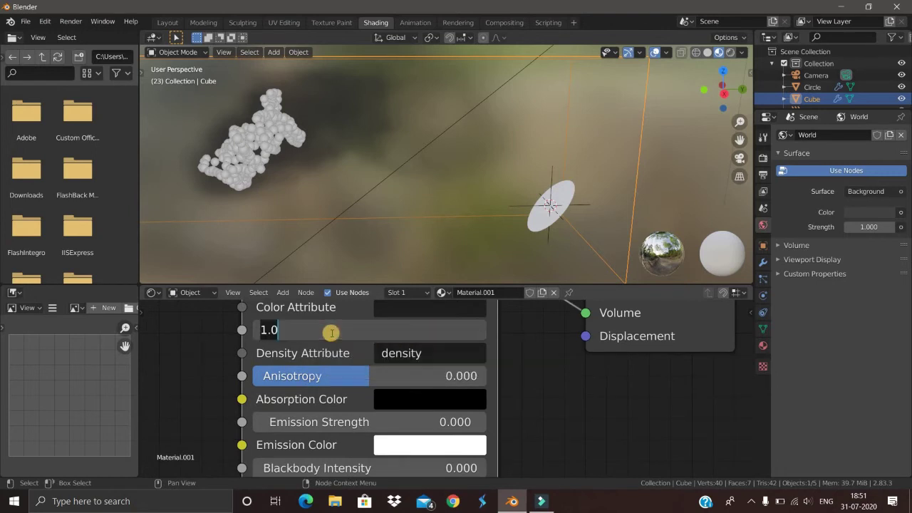
key("Return")
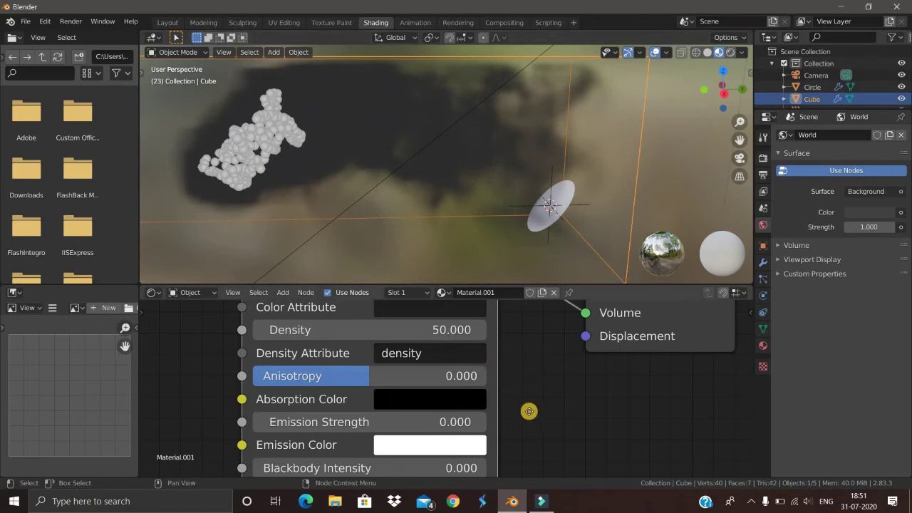
Change the Principled Volume node's Color to teal
scroll(332, 373, "up", 3, "shift")
left_click(399, 342)
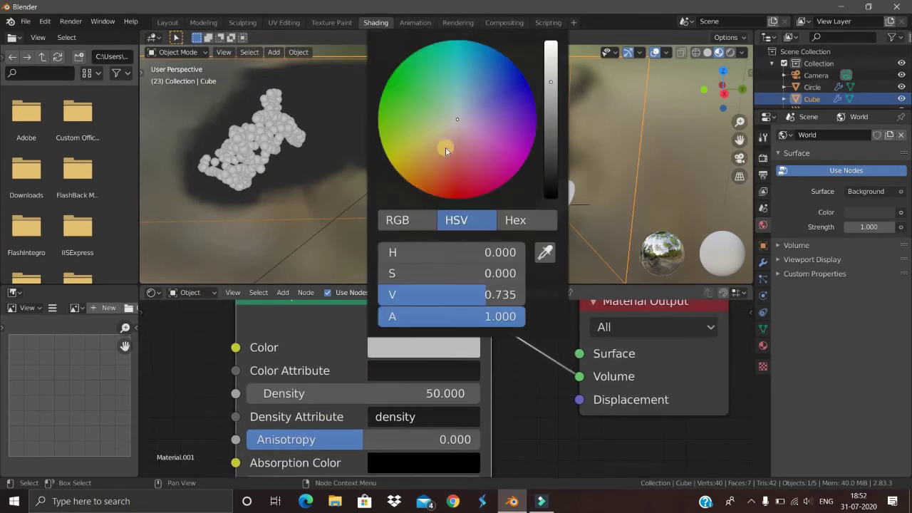
mouse_move(454, 117)
left_mouse_down()
mouse_move(473, 66)
mouse_move(424, 95)
mouse_move(420, 53)
mouse_move(454, 40)
mouse_move(482, 47)
mouse_move(438, 21)
mouse_move(482, 65)
mouse_move(428, 30)
mouse_move(450, 25)
left_mouse_up()
middle_click_drag(658, 157, 361, 147)
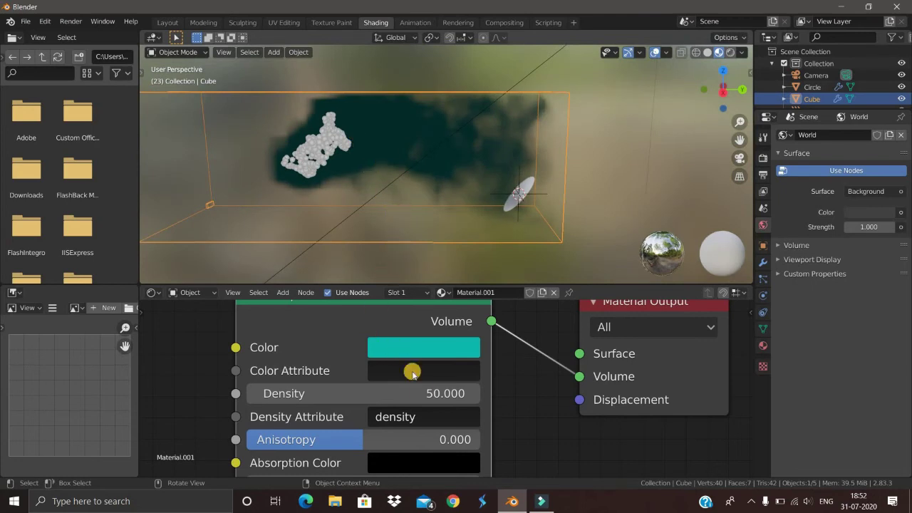
Try an Emission Strength of 10 on the Principled Volume node
scroll(434, 409, "down", 2)
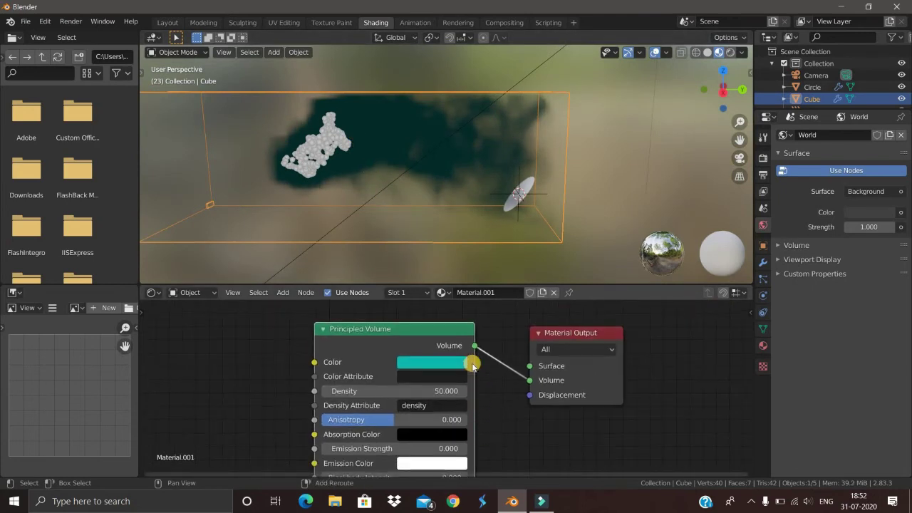
scroll(378, 372, "down", 3, "shift")
left_click(379, 372)
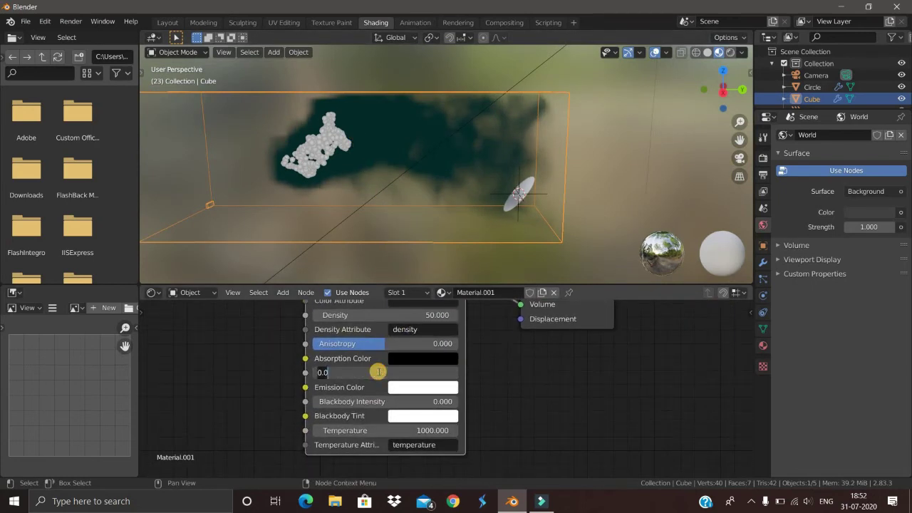
type("10")
key("Return")
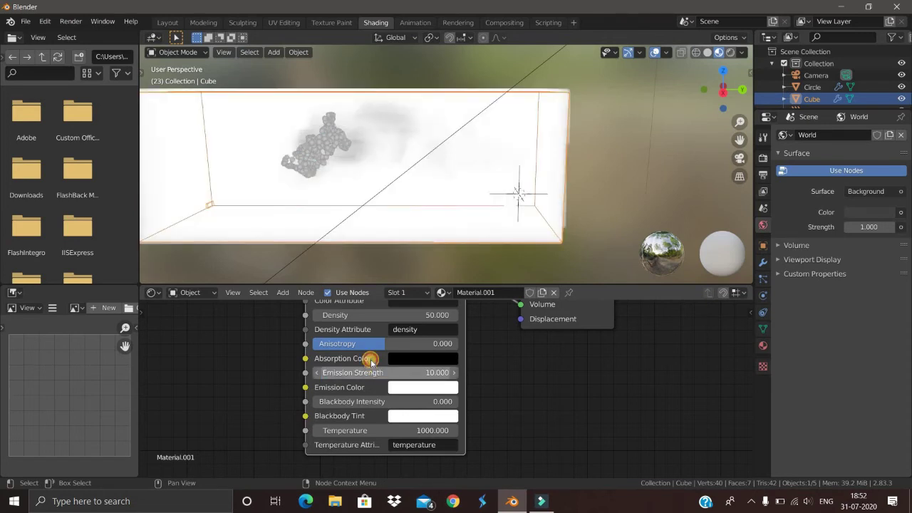
Lower the Principled Volume node's Emission Strength to 1
left_click(369, 374)
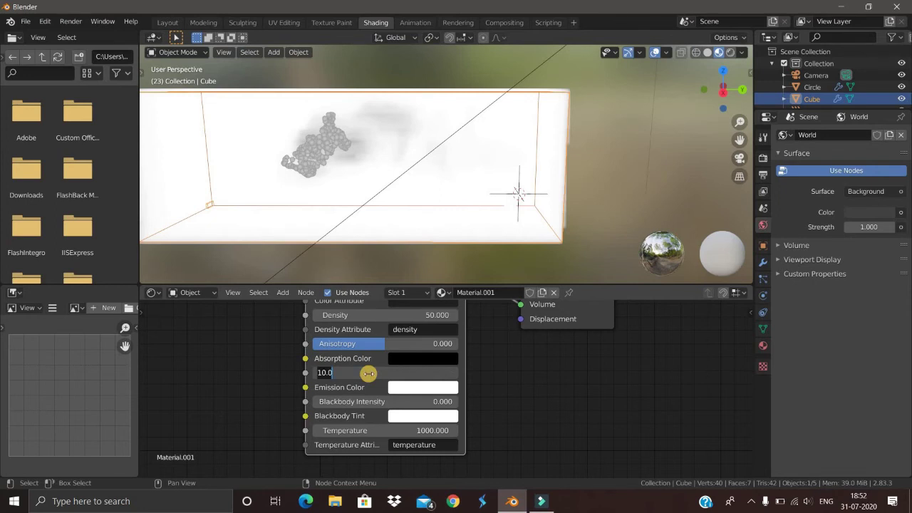
type("1")
key("Return")
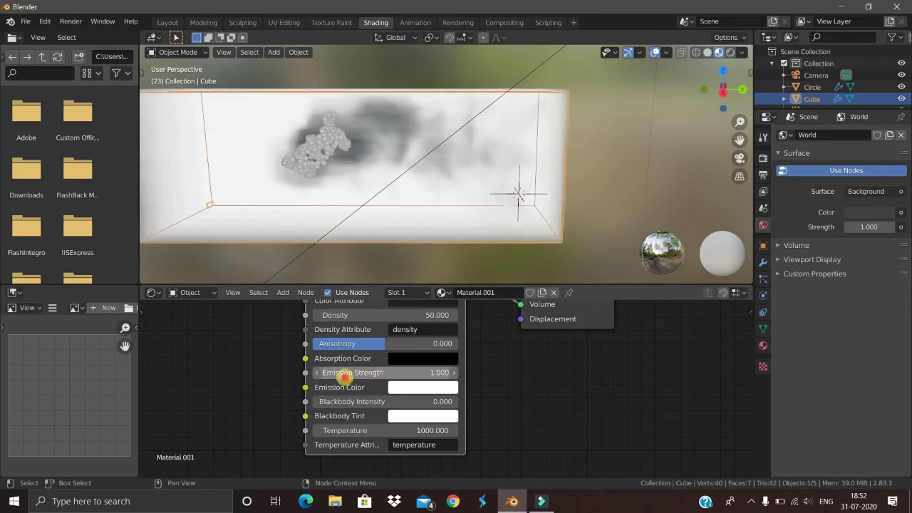
Set the Principled Volume node's Emission Strength to 0 and inspect the teal smoke up close
left_click_drag(345, 378, 313, 377)
scroll(470, 168, "up", 3)
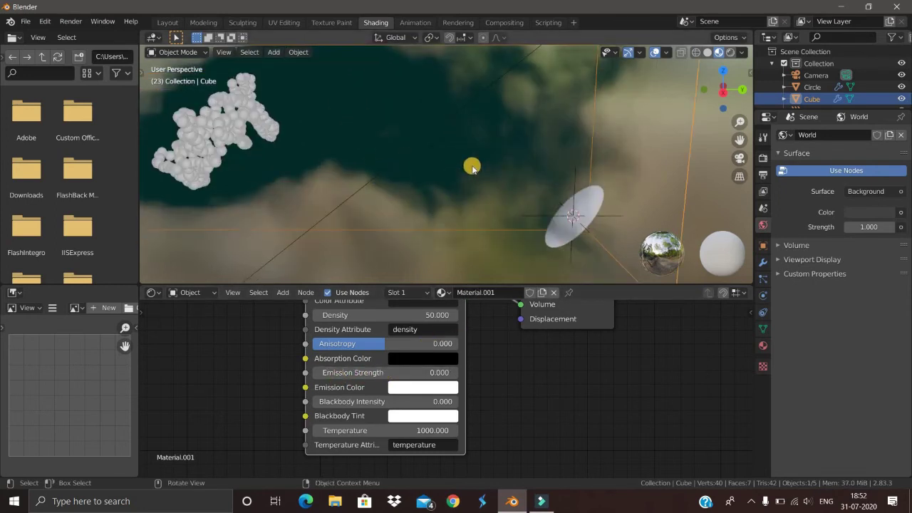
middle_click_drag(472, 169, 442, 181)
scroll(459, 164, "down", 3)
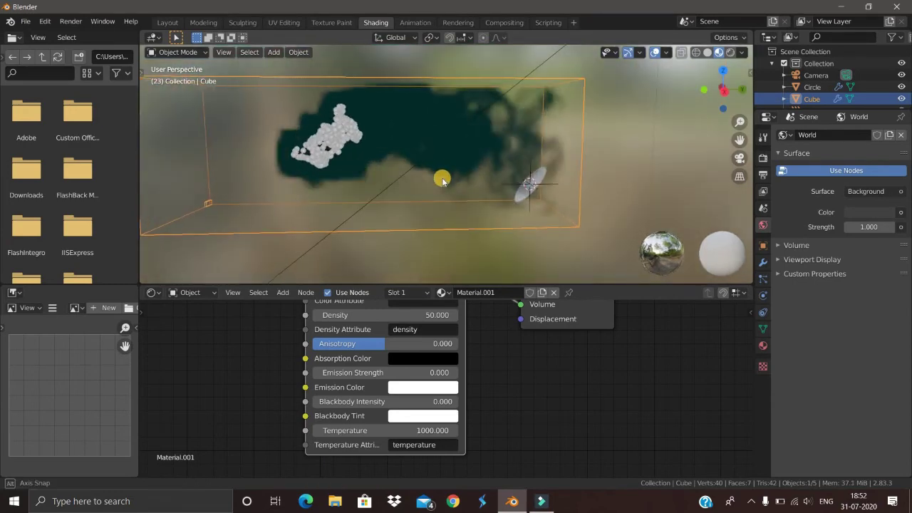
Switch to the Layout workspace and play the smoke animation to frame 27
left_click(163, 24)
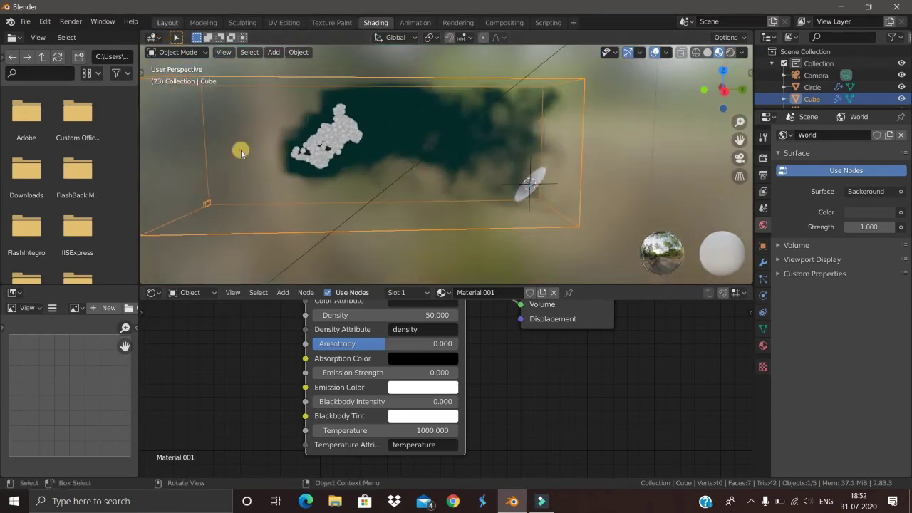
left_click(347, 451)
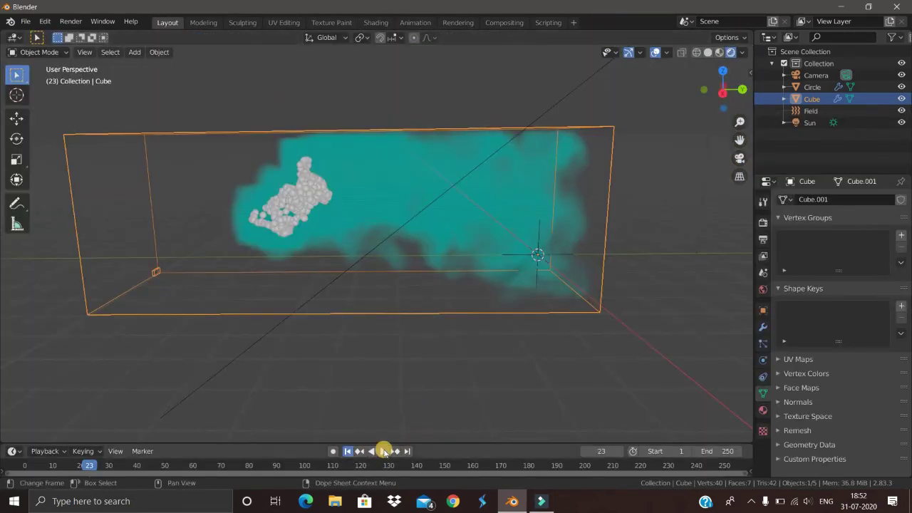
left_click(382, 451)
left_click(383, 451)
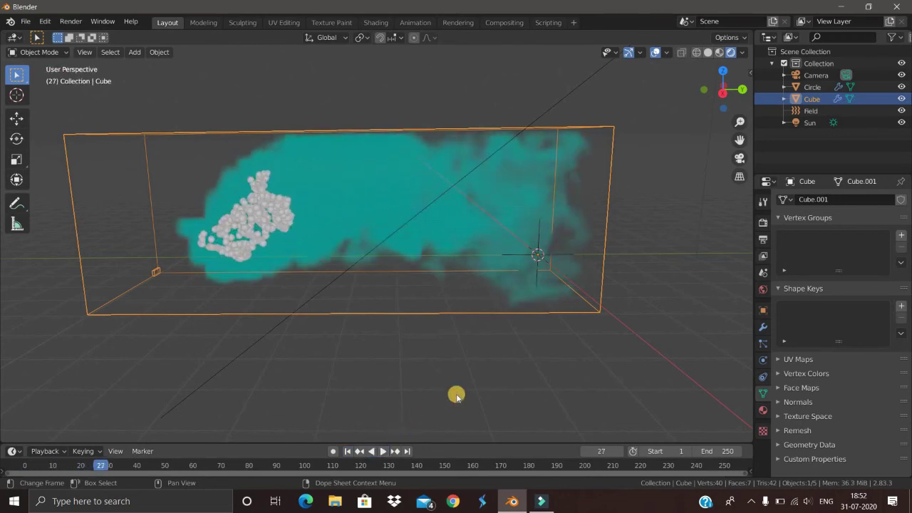
Change the scene's render engine to Cycles
scroll(708, 248, "down", 3)
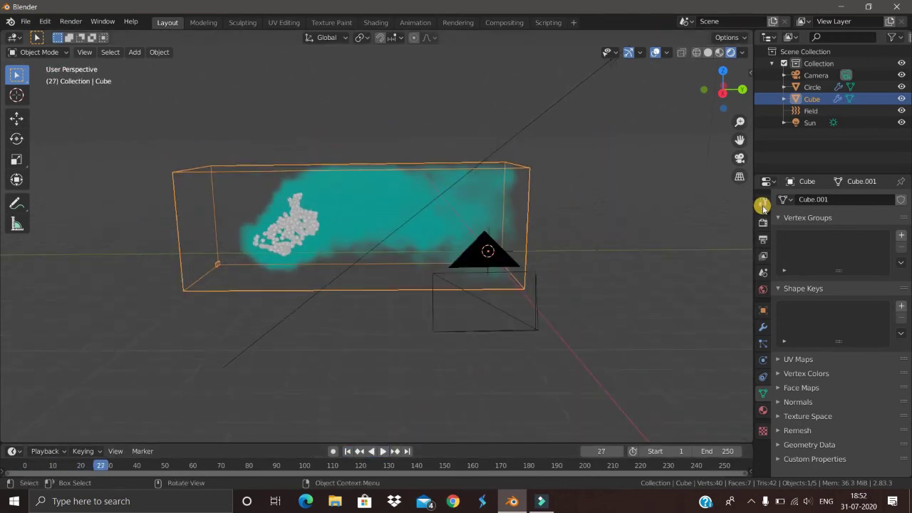
left_click(763, 201)
left_click(763, 222)
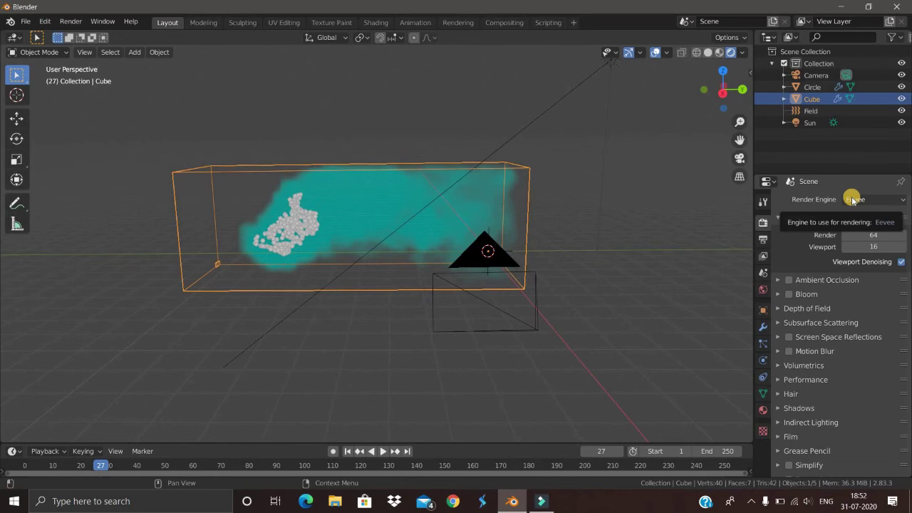
left_click(848, 203)
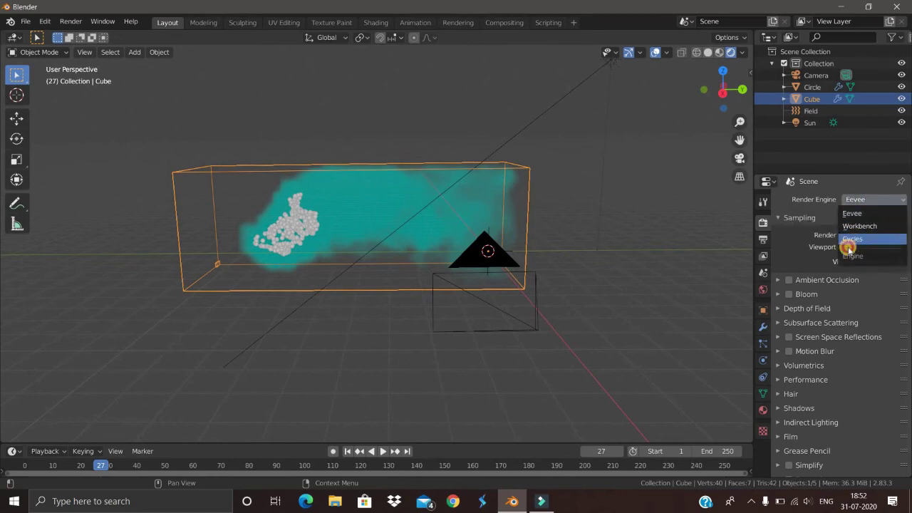
left_click(849, 243)
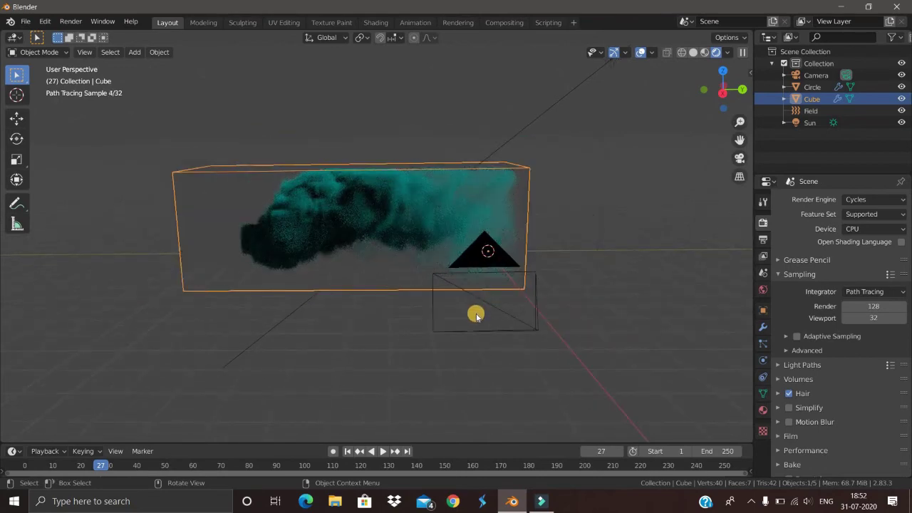
Preview the smoke animation through the camera and render frame 27 as a still image
key("KP_0")
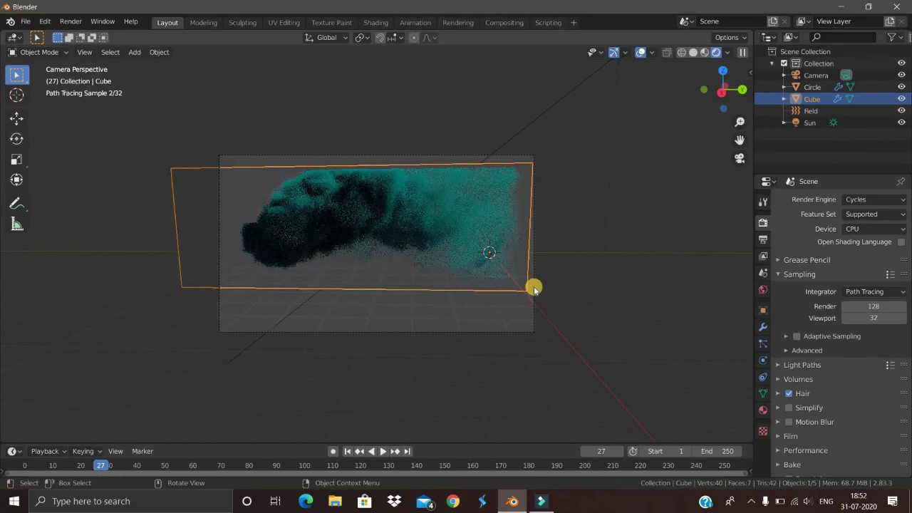
scroll(509, 292, "up", 3)
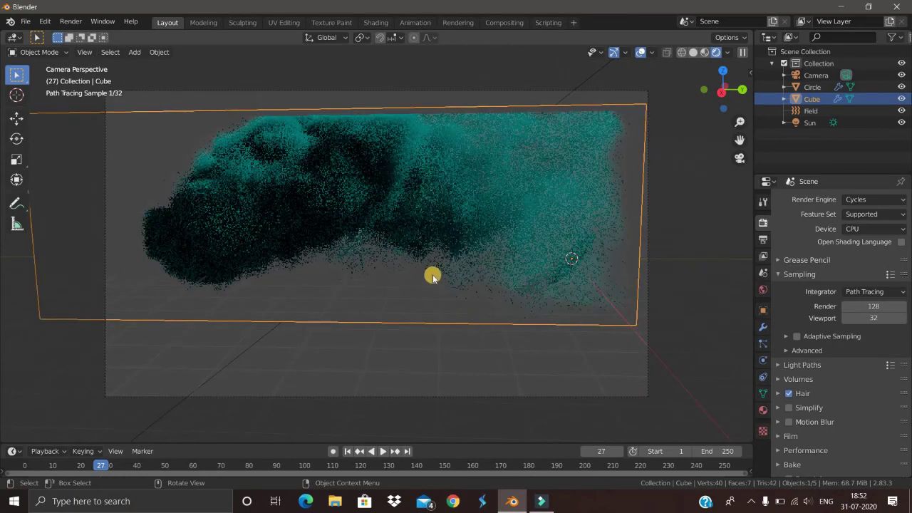
left_click(361, 456)
left_click(380, 453)
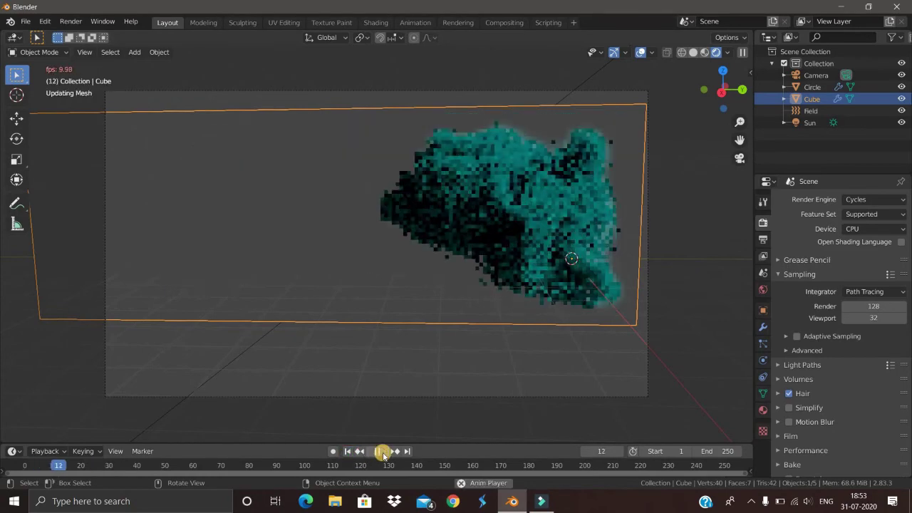
key("space")
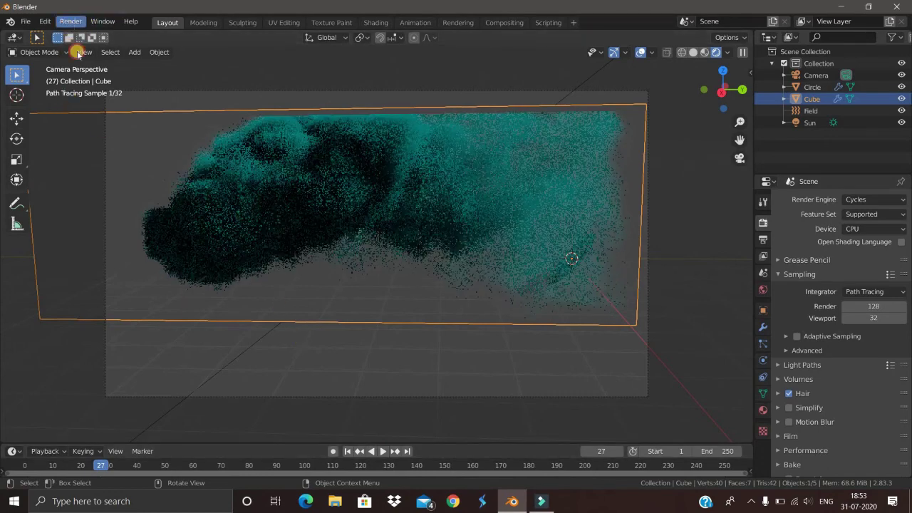
left_click(71, 22)
key("F12")
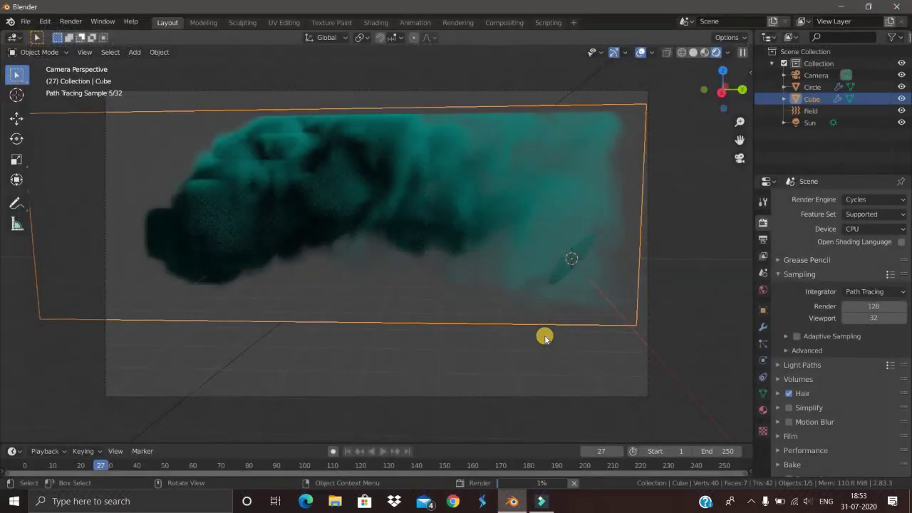
Try to render frame 93 of the smoke animation as a still image
left_click(348, 452)
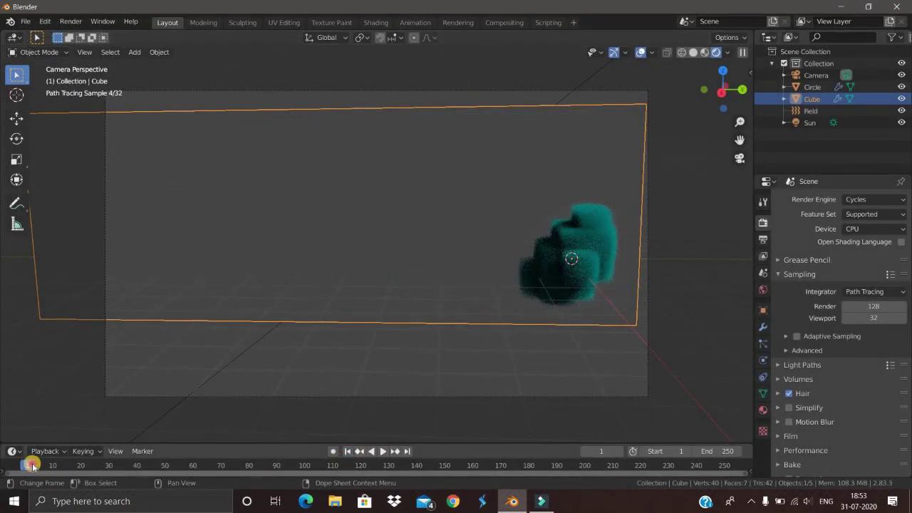
key("space")
key("space")
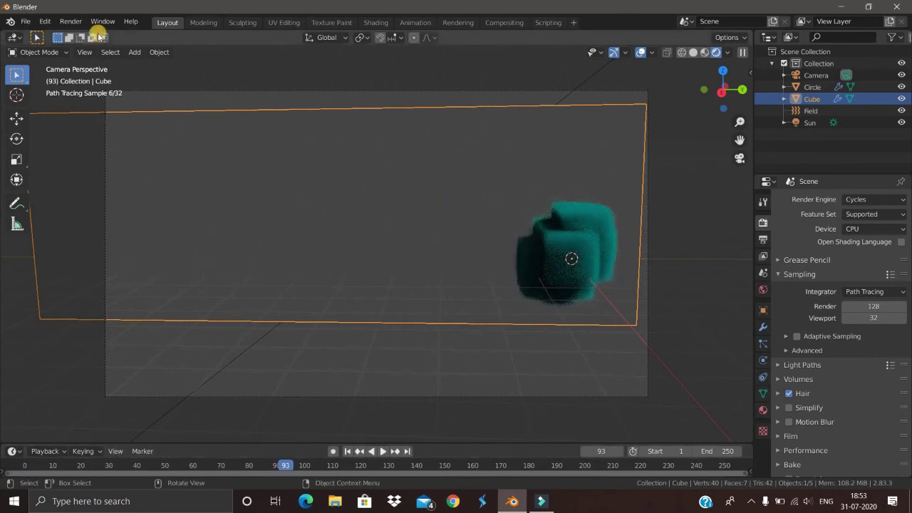
left_click(69, 22)
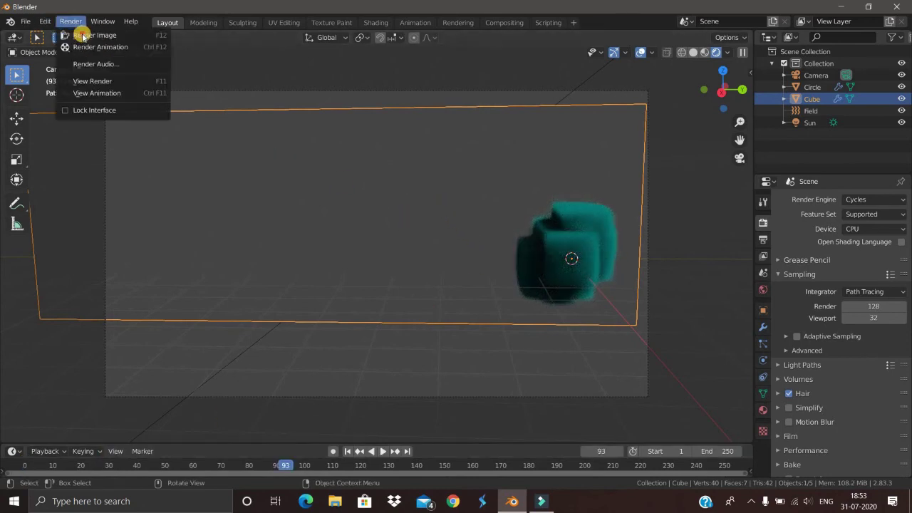
key("F12")
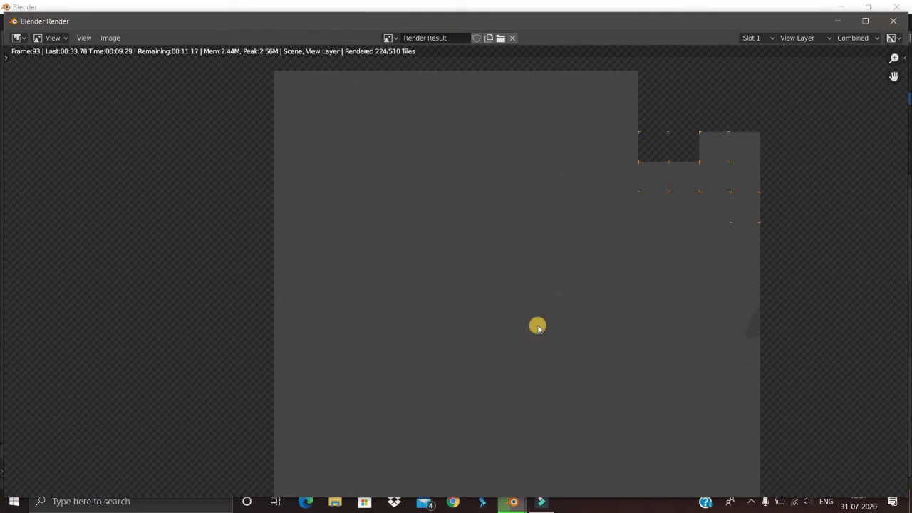
key("Escape")
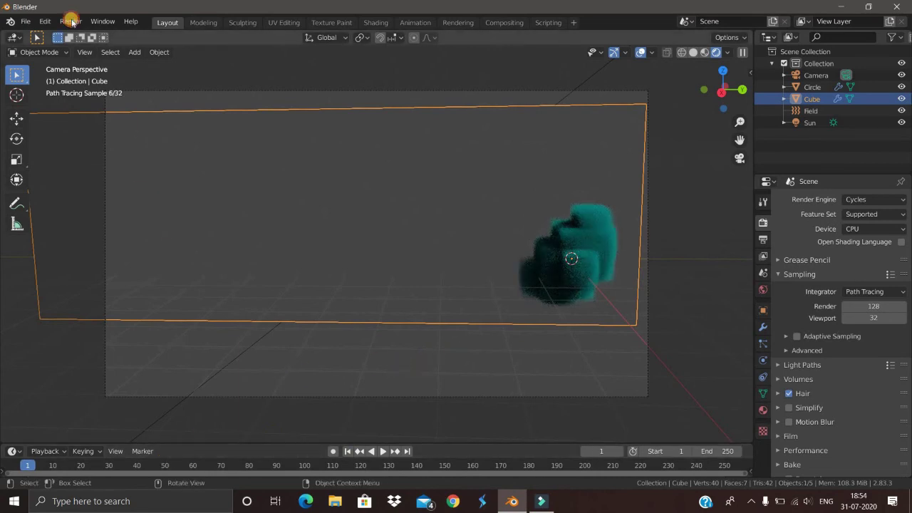
Render frame 1 of the smoke animation as a still image
left_click(72, 23)
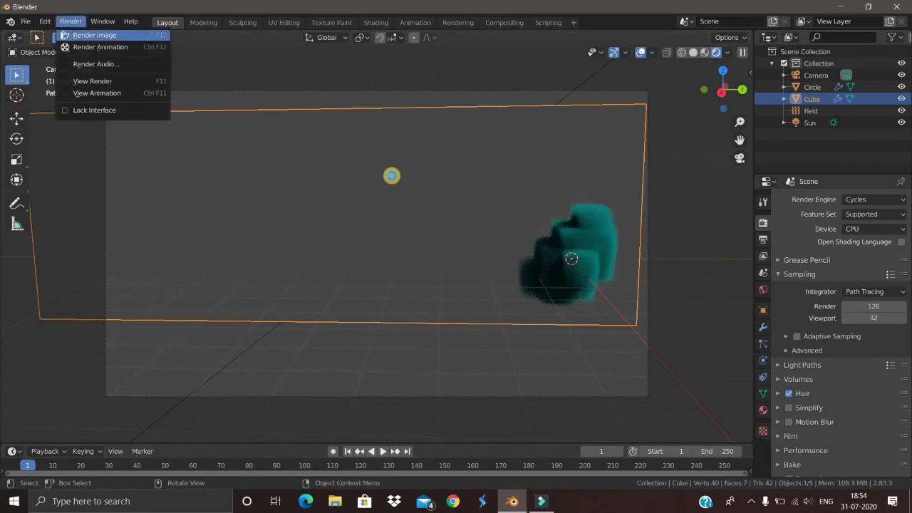
key("F12")
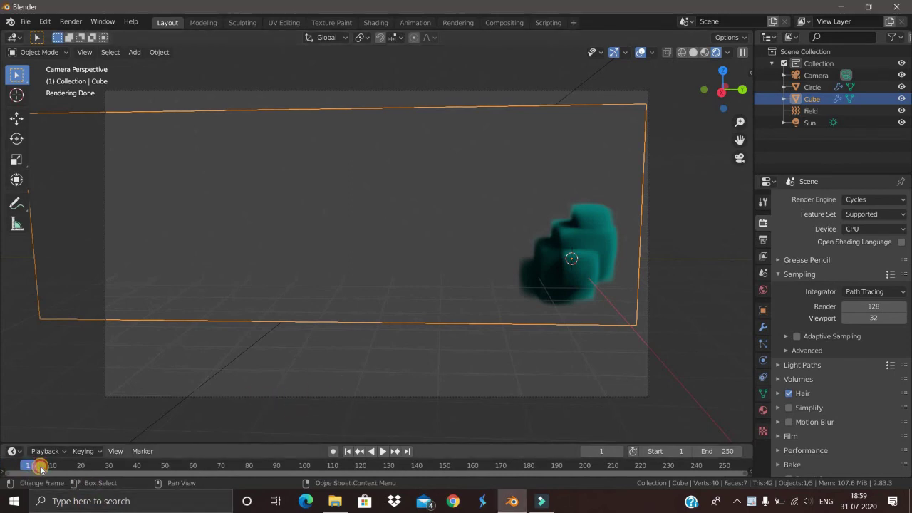
Advance the animation to frame 6, render it as a still image, and close the render window
key("space")
key("space")
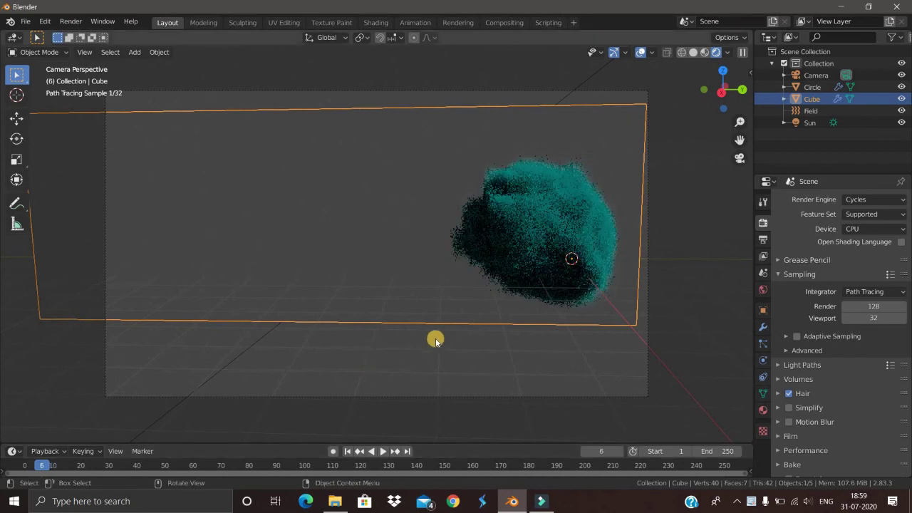
key("Left")
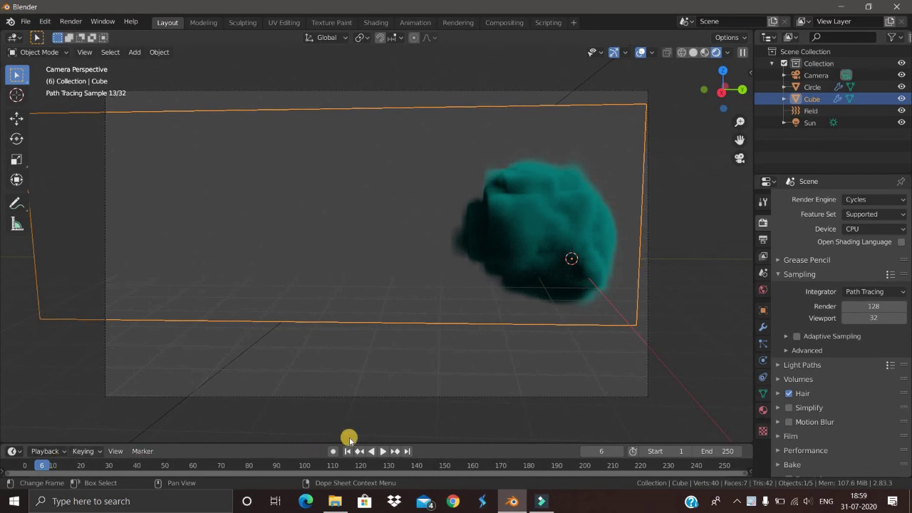
left_click(70, 21)
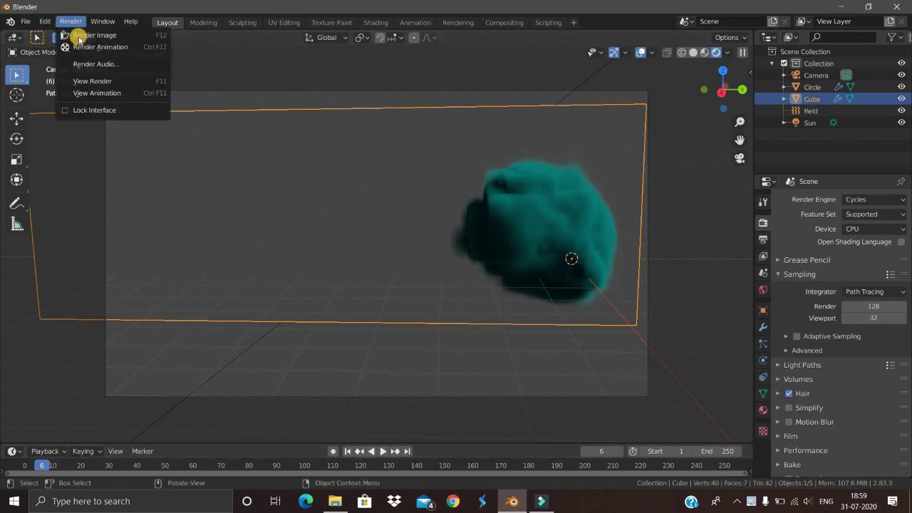
key("F12")
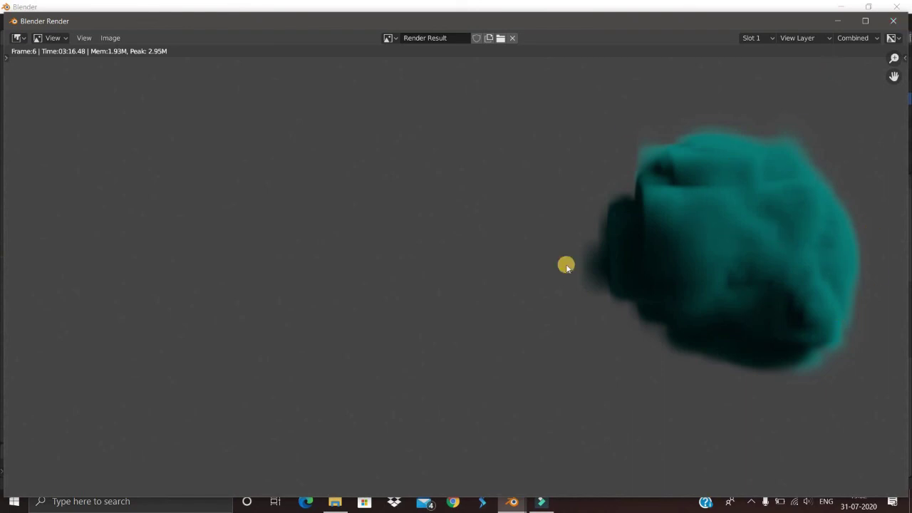
left_click(893, 25)
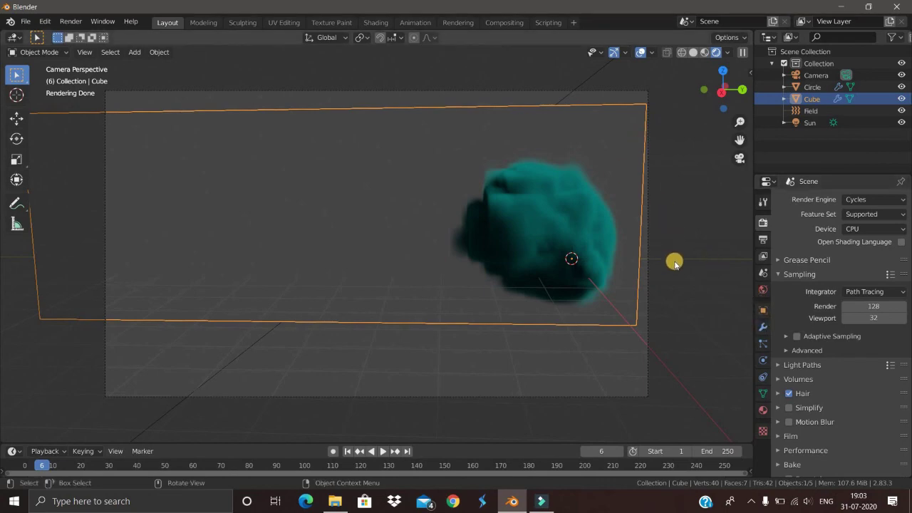
middle_click_drag(674, 258, 593, 300)
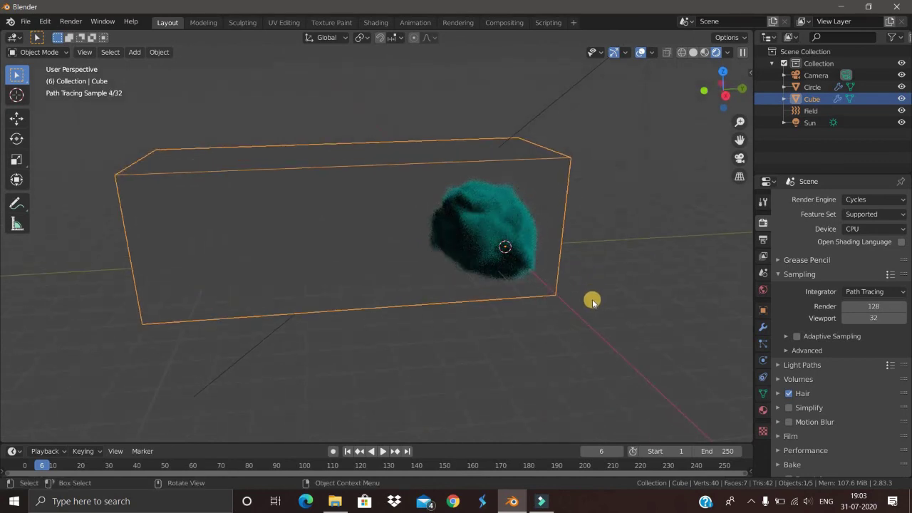